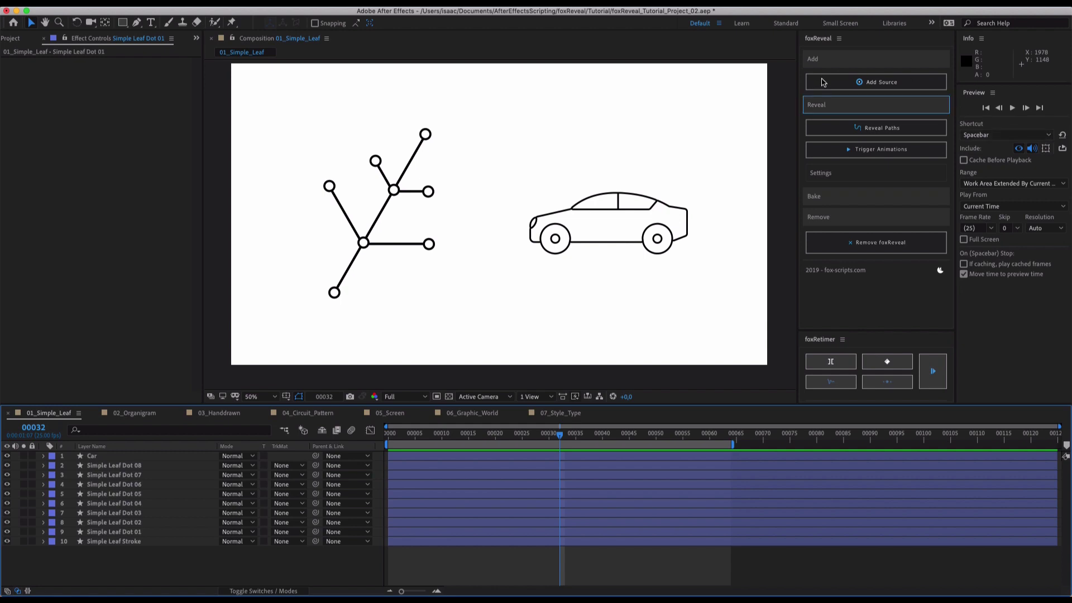
Add a foxReveal source point for the Car layer and place it just outside the car's upper rear corner
left_click(838, 38)
left_click(815, 42)
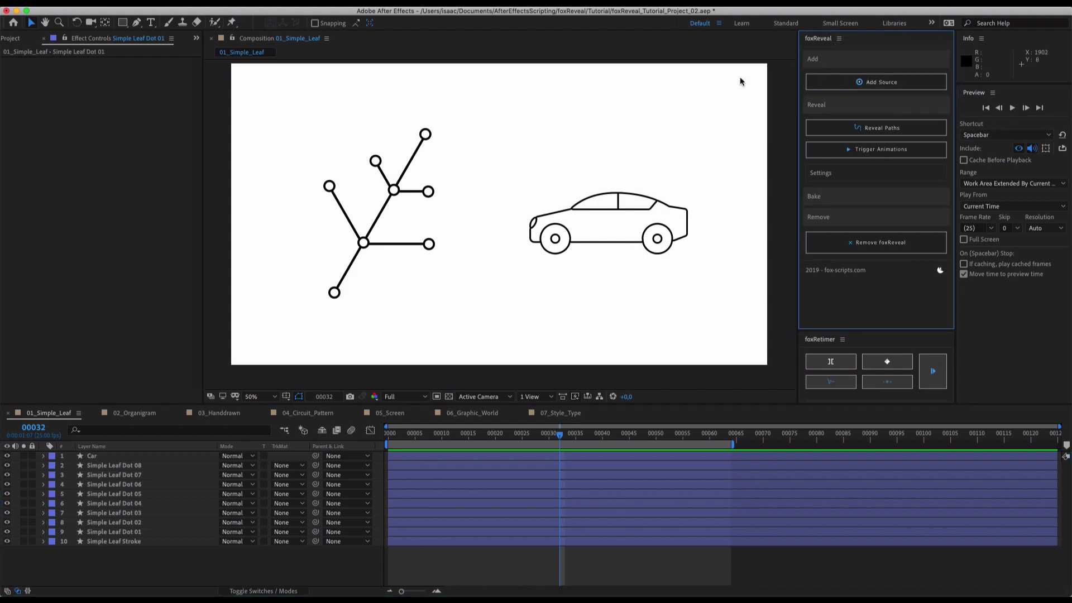
left_click(122, 456)
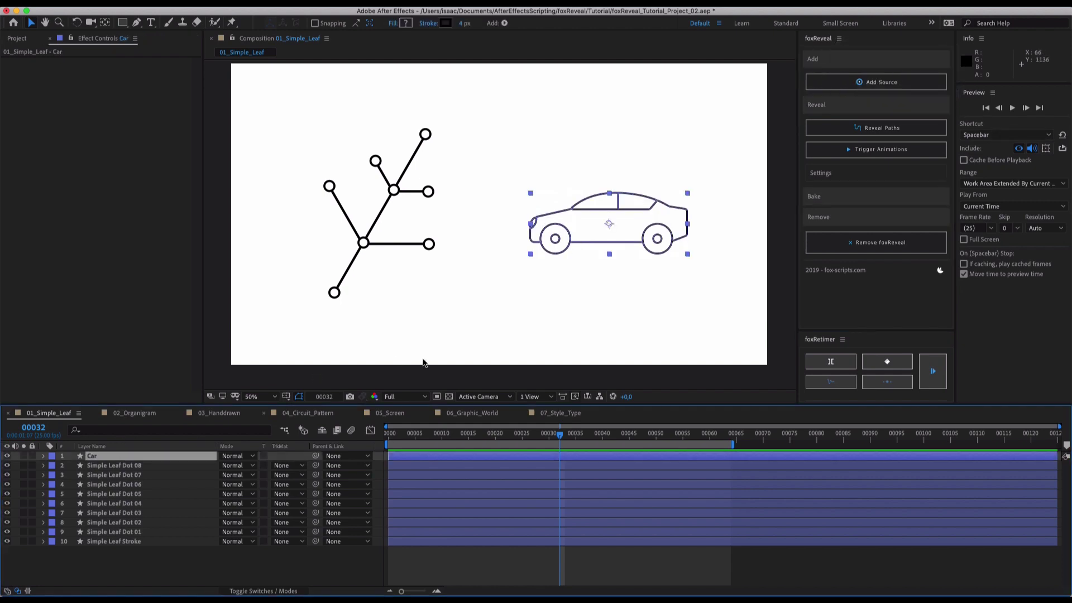
left_click(876, 82)
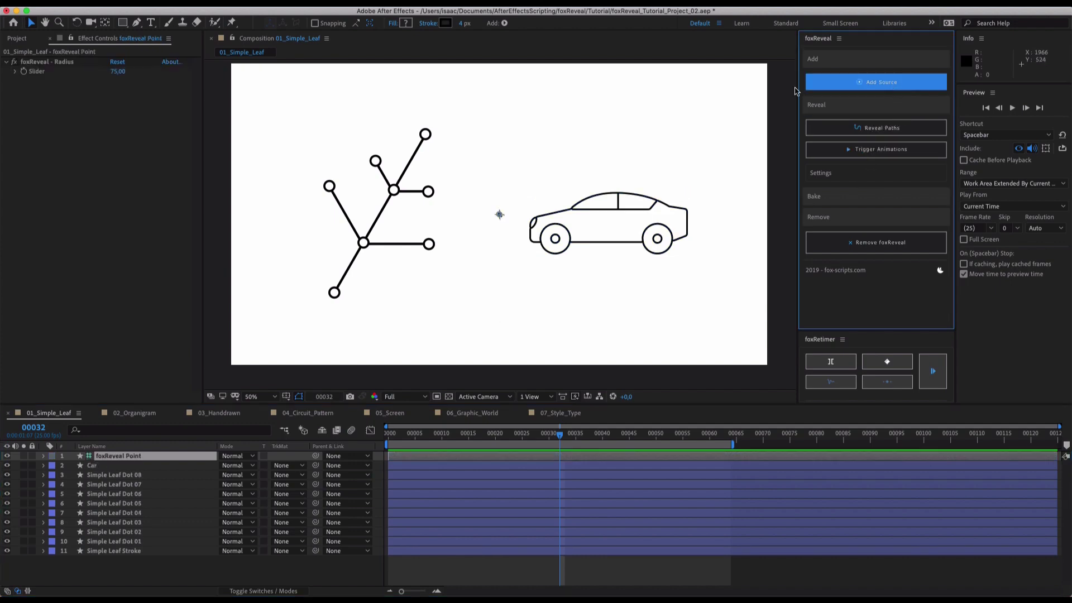
left_click_drag(499, 214, 696, 192)
Reveal the Car layer's paths from the source point and preview the animation from its beginning
left_click(826, 129)
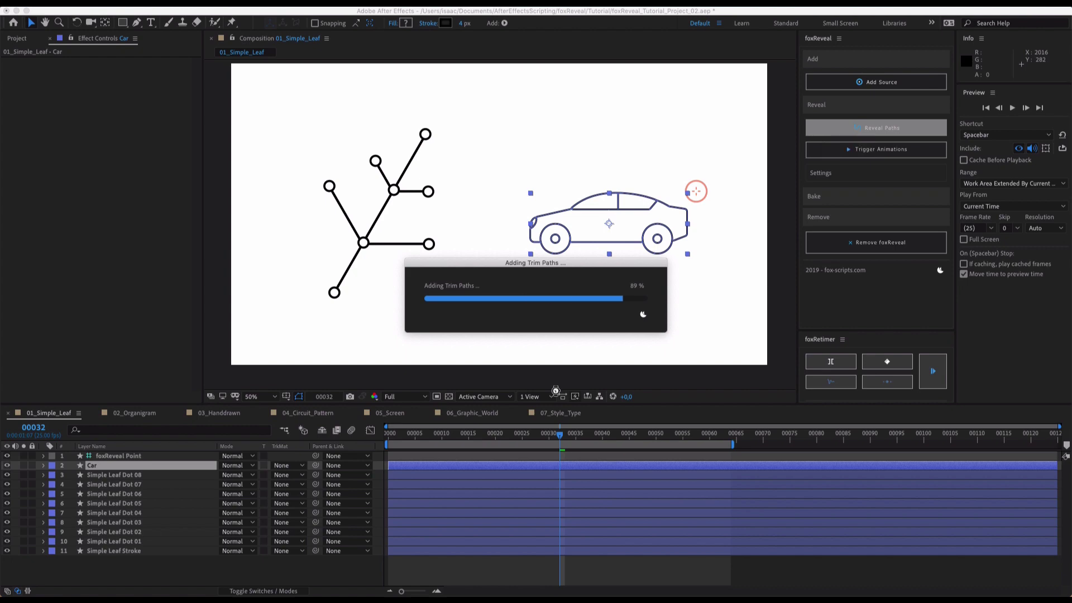
left_click(572, 378)
left_click_drag(534, 434, 385, 550)
key("space")
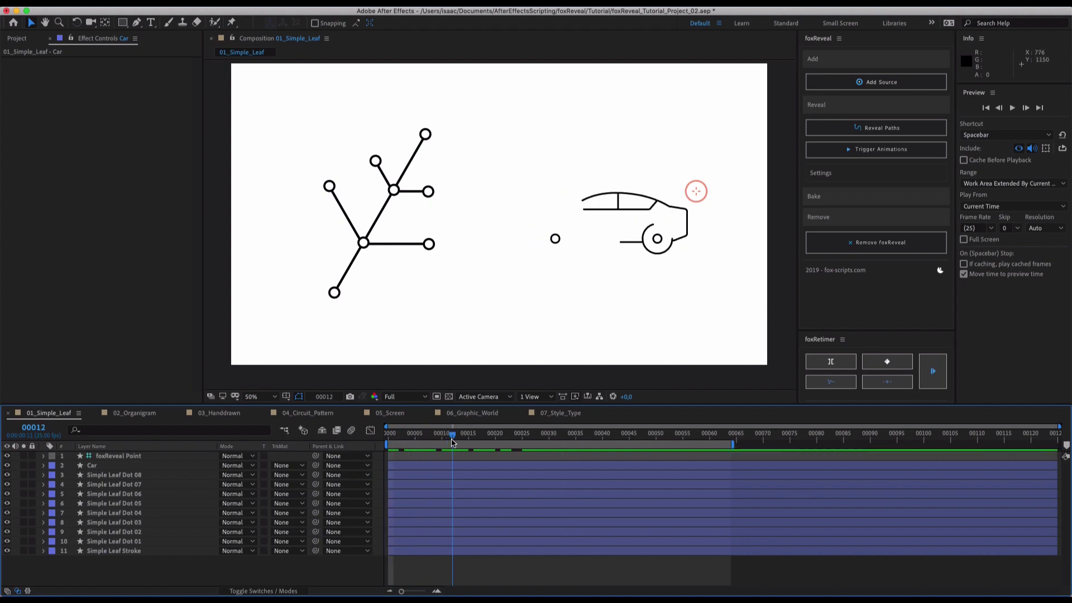
Set the foxReveal radius of the source point beside the car's rear to 85
scroll(676, 248, "up", 1)
scroll(683, 246, "up", 1)
key("h")
left_click_drag(634, 217, 282, 212)
left_click(726, 108)
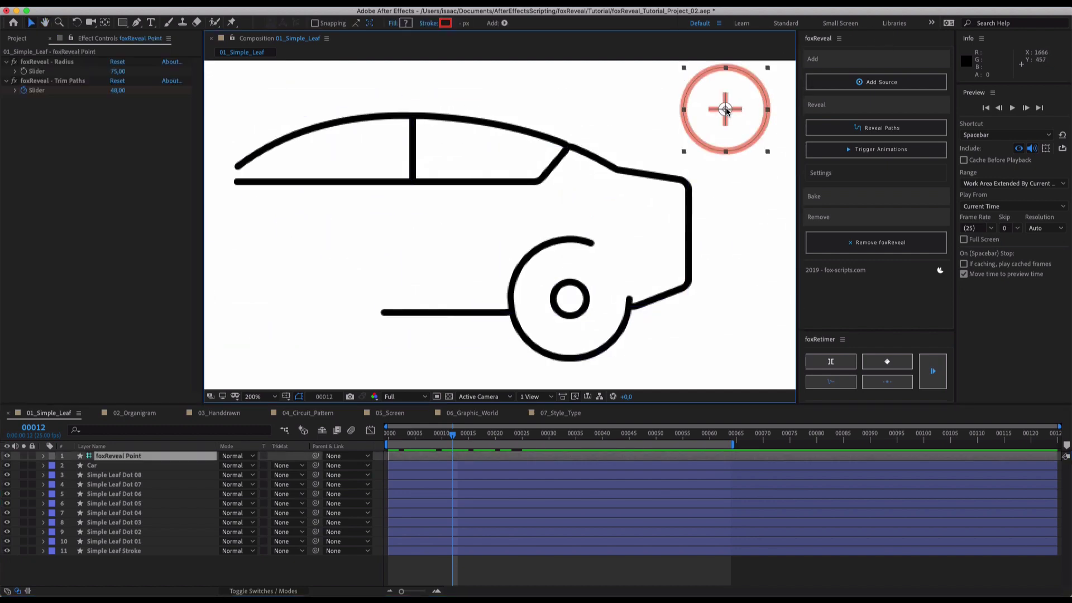
left_click(121, 73)
type("85")
key("Return")
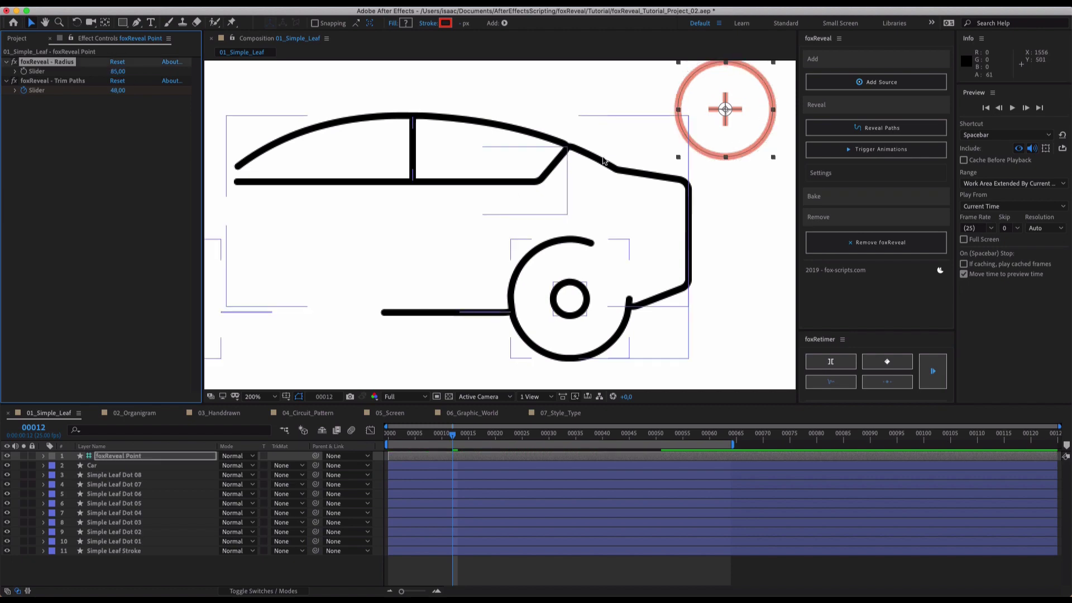
Reapply the path reveal to the Car layer and scrub to frame 1 to check where the drawing starts
left_click(391, 182)
left_click(840, 124)
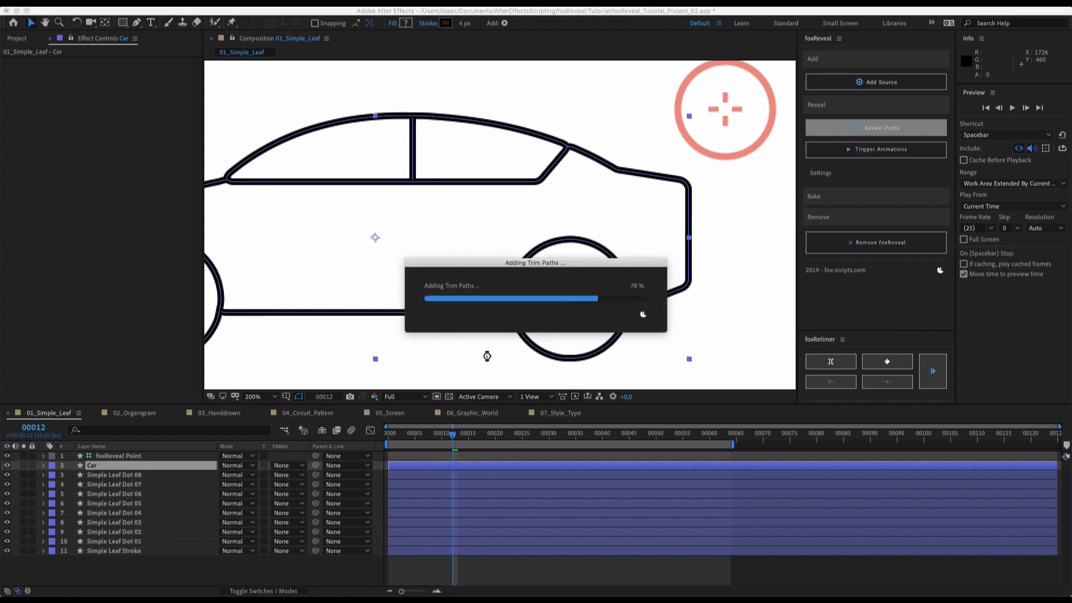
left_click_drag(441, 434, 538, 427)
scroll(522, 315, "down", 1)
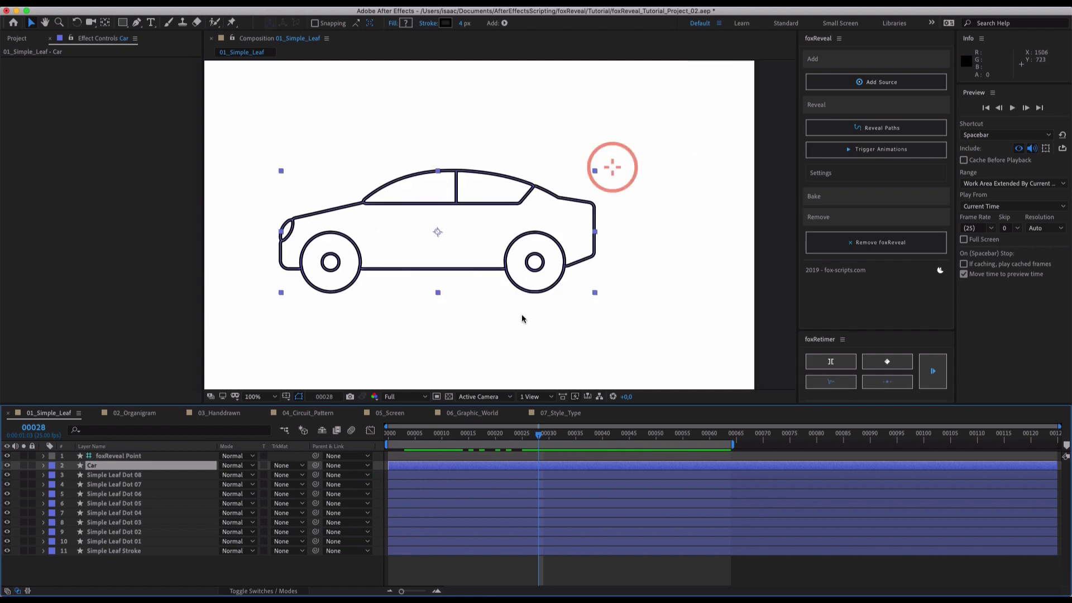
left_click(625, 180)
key("period")
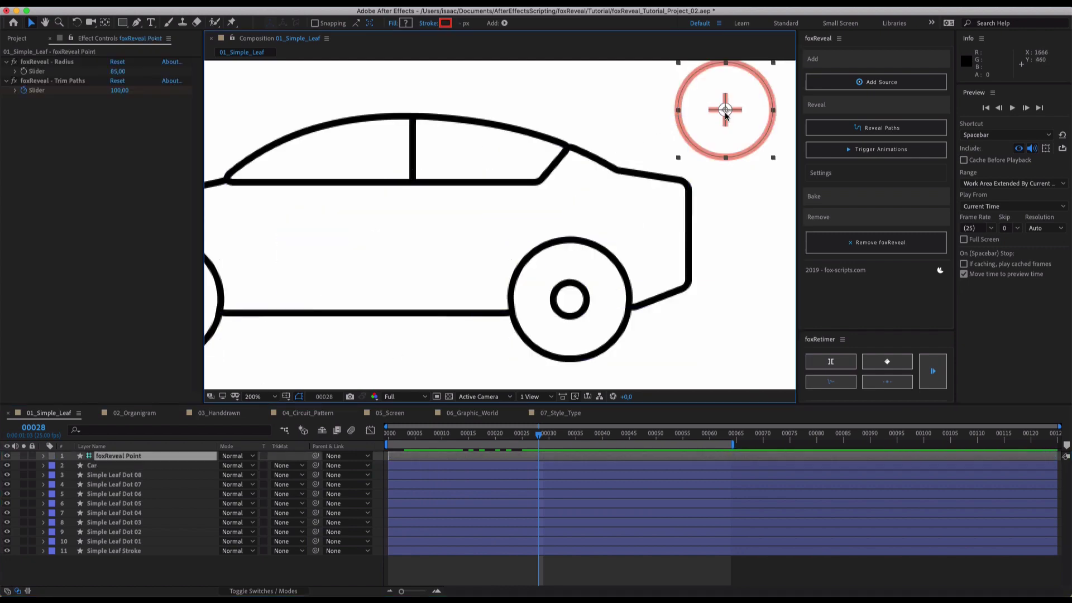
left_click_drag(465, 433, 395, 446)
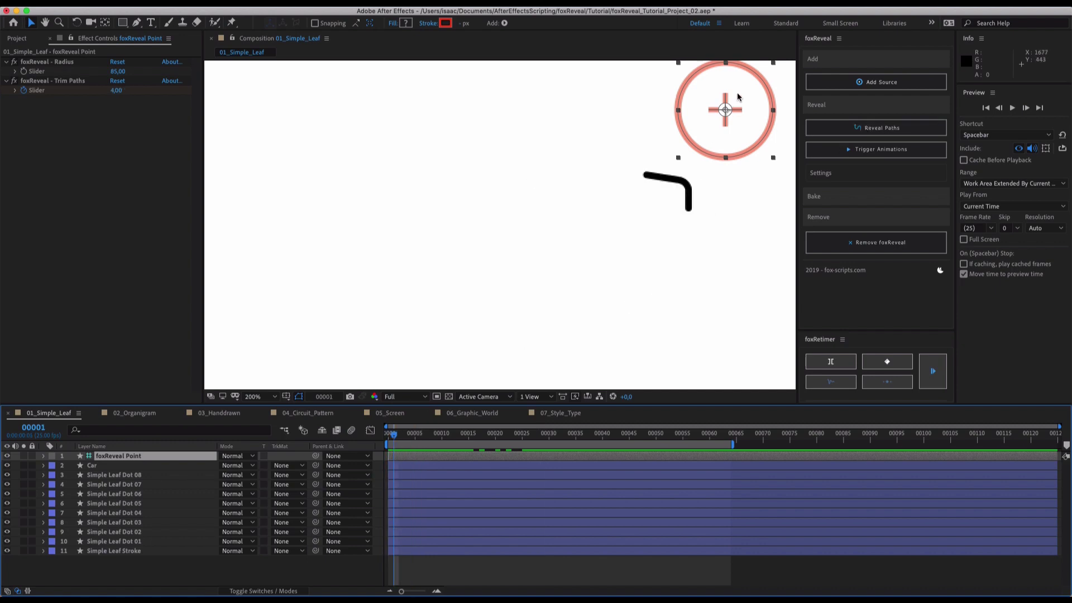
key("comma")
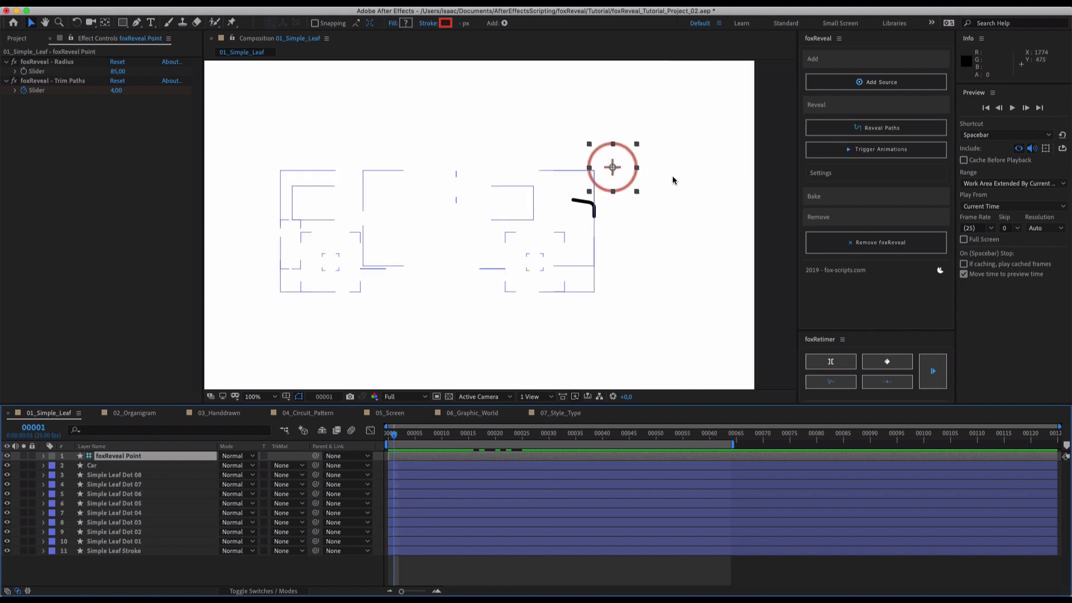
Move the foxReveal source point from the car's rear to just below the front wheel
left_click(591, 226)
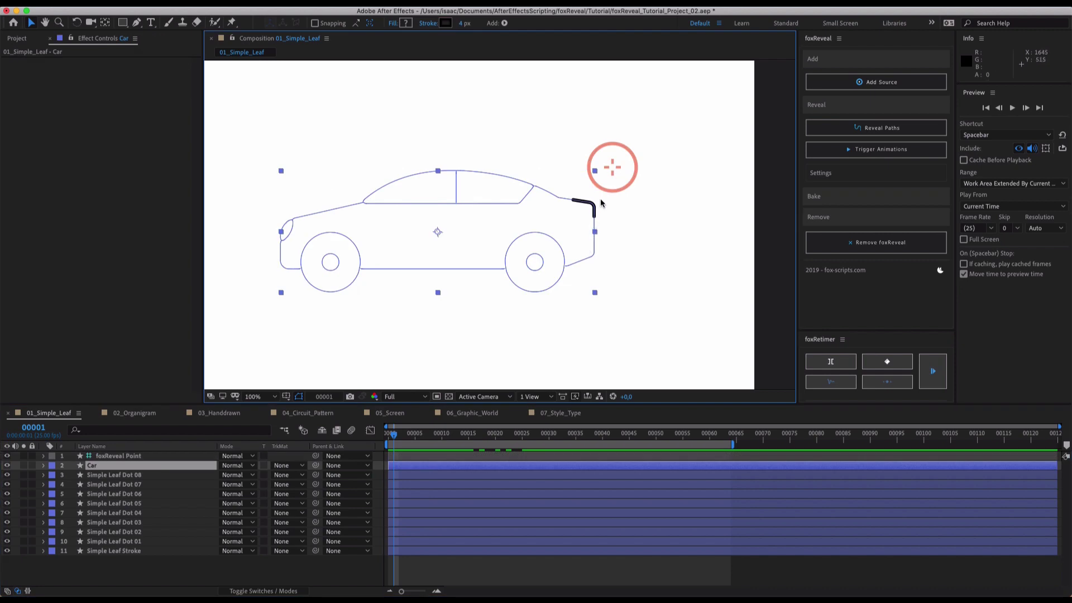
left_click(644, 191)
left_click_drag(629, 167, 327, 319)
left_click(445, 270)
left_click(414, 336)
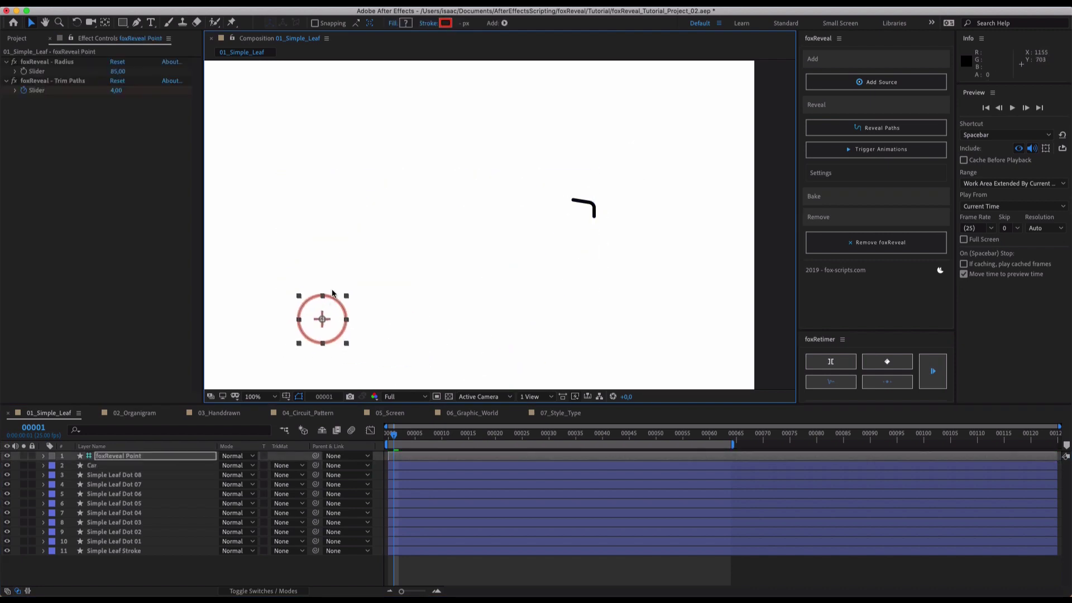
Reveal the Car layer's paths again from the source point below the front wheel
left_click(327, 290)
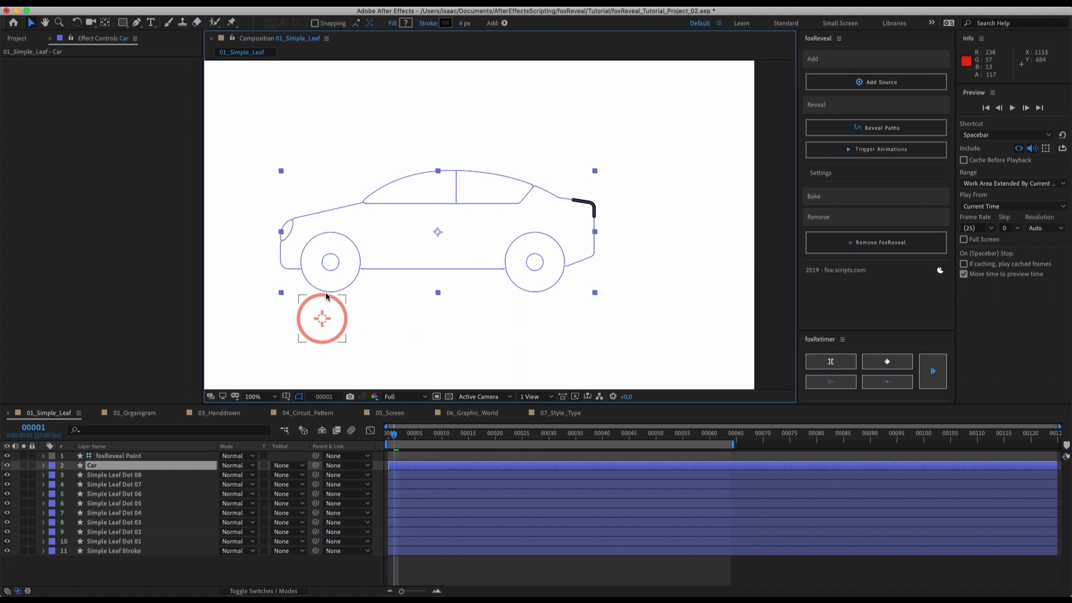
scroll(324, 297, "up", 1)
left_click_drag(321, 303, 639, 260)
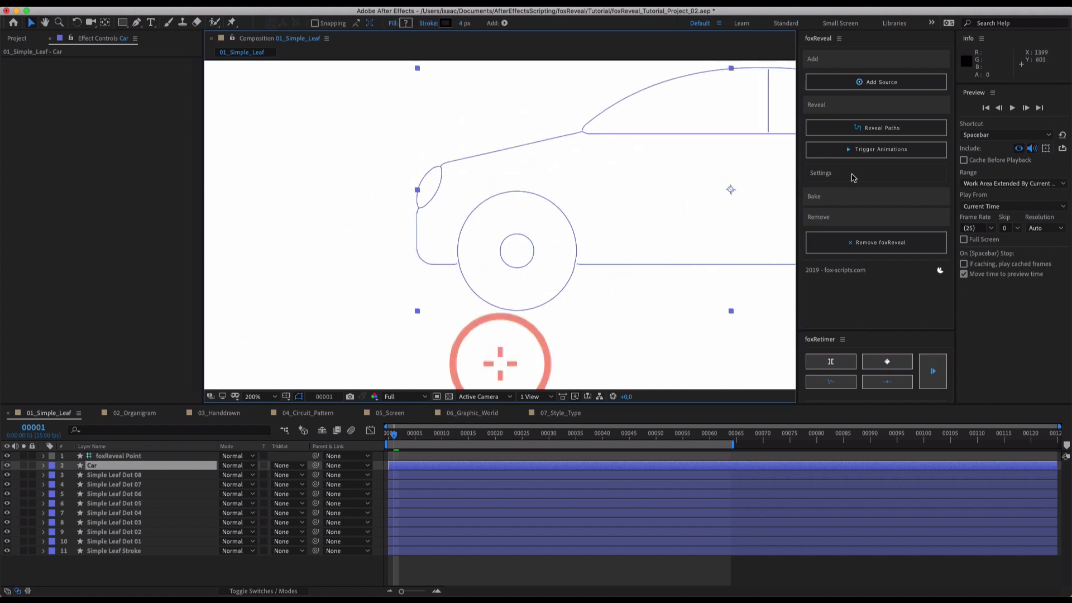
left_click(875, 128)
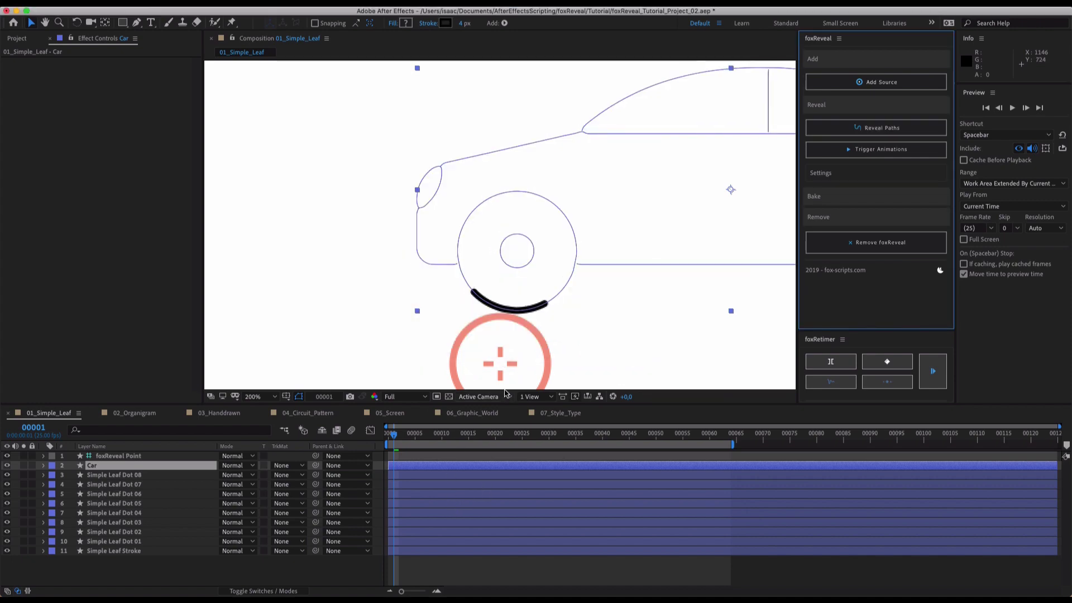
Step through the first frames and examine closely how the strokes start growing at the front wheel
key("Page_Up")
key("Page_Down")
key("Page_Down")
key("comma")
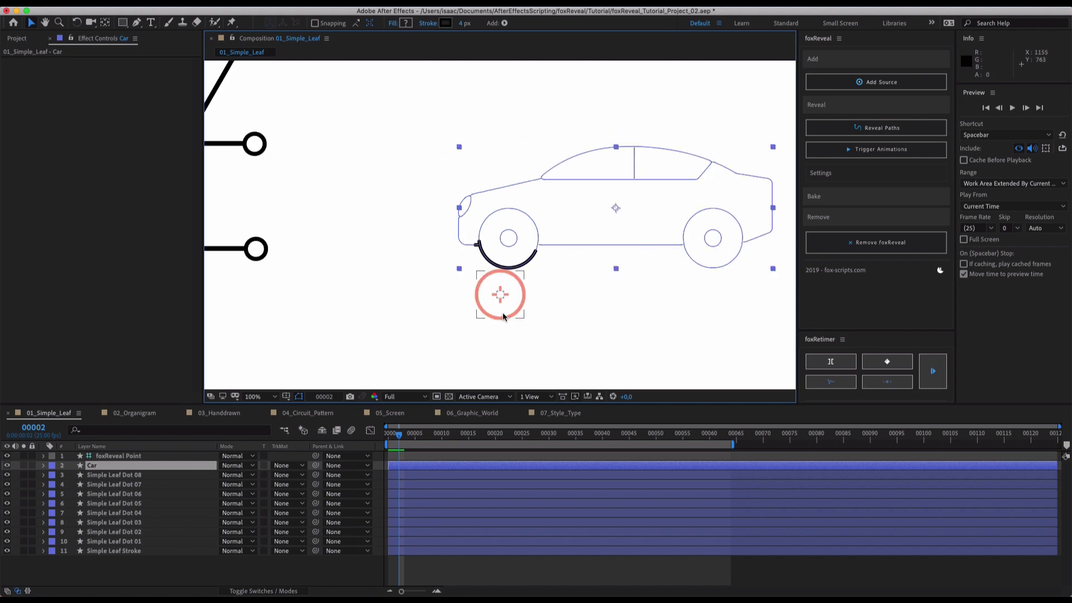
key("Page_Down")
left_click(499, 303)
key("period")
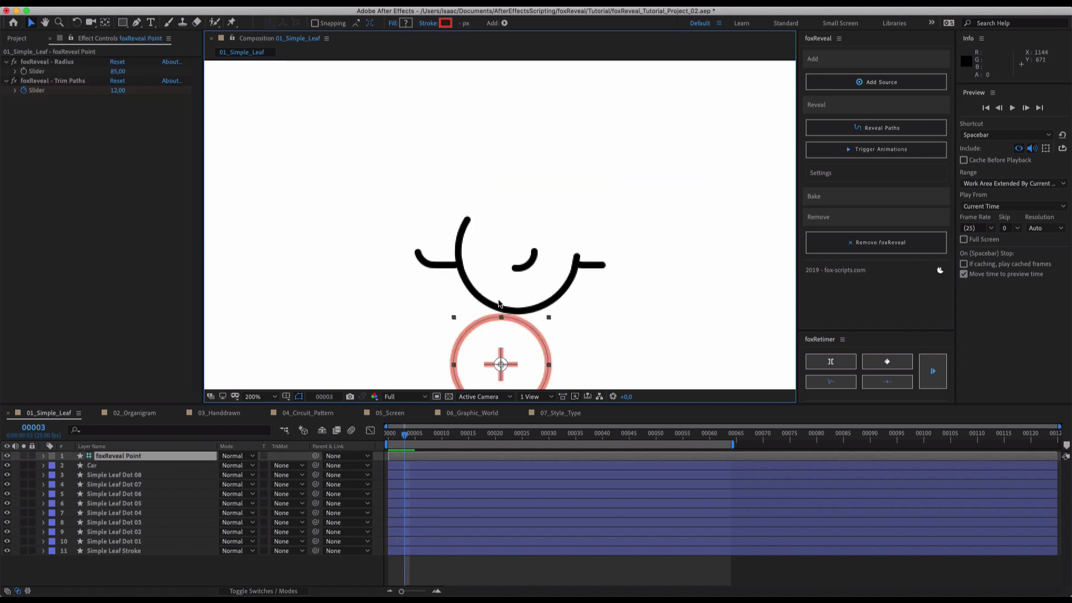
Try a different foxReveal radius on the source point and undo the change
key("space")
left_click_drag(499, 300, 461, 265)
left_click_drag(116, 71, 291, 142)
key("super+z")
left_click(38, 66)
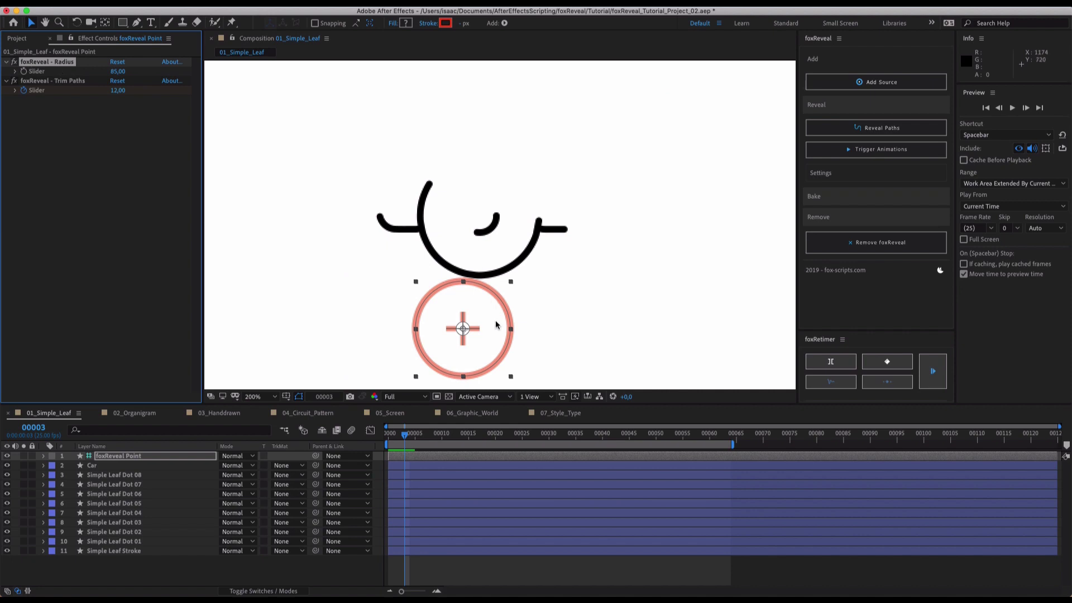
Step back and forth through the car reveal frame by frame to examine how connected strokes trigger each other up to the rear wheel
key("comma")
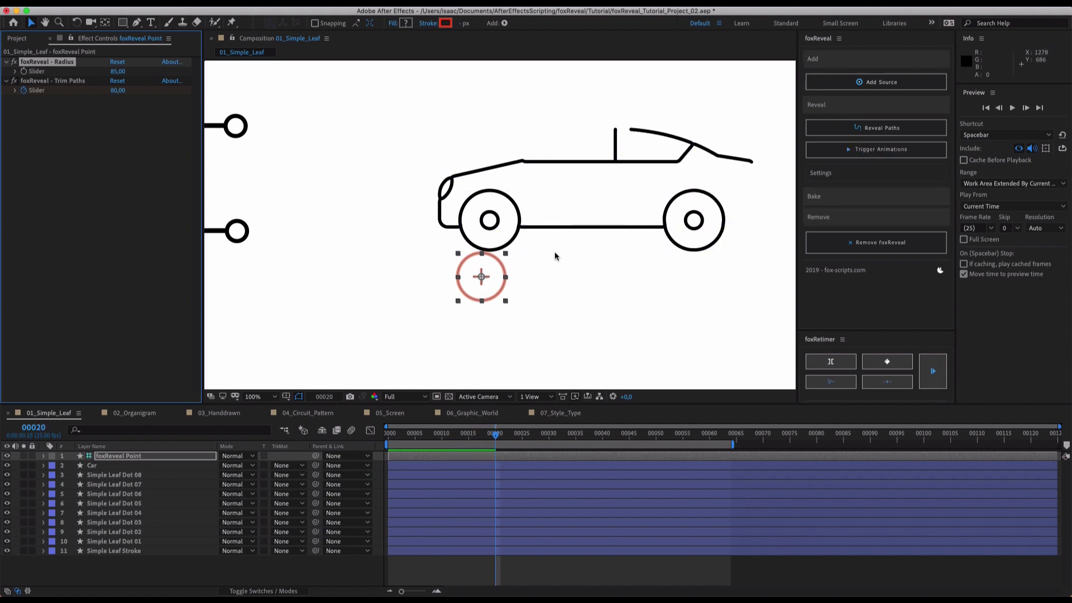
key("Page_Up")
key("Page_Up")
key("Page_Up")
key("Page_Up")
key("Page_Up")
key("Page_Up")
key("Page_Up")
key("Page_Up")
key("Page_Up")
key("Page_Up")
key("Page_Up")
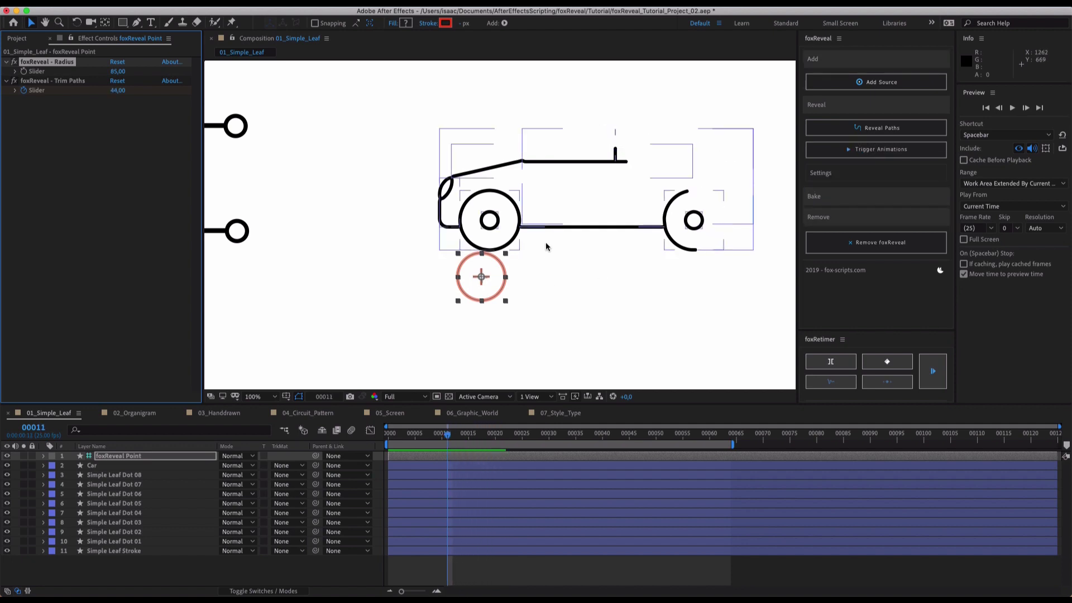
key("Page_Up")
key("Page_Up")
key("Page_Up")
key("Page_Up")
key("Page_Up")
key("Page_Up")
key("Page_Down")
key("Page_Down")
key("Page_Down")
key("Page_Down")
key("Page_Down")
key("Page_Down")
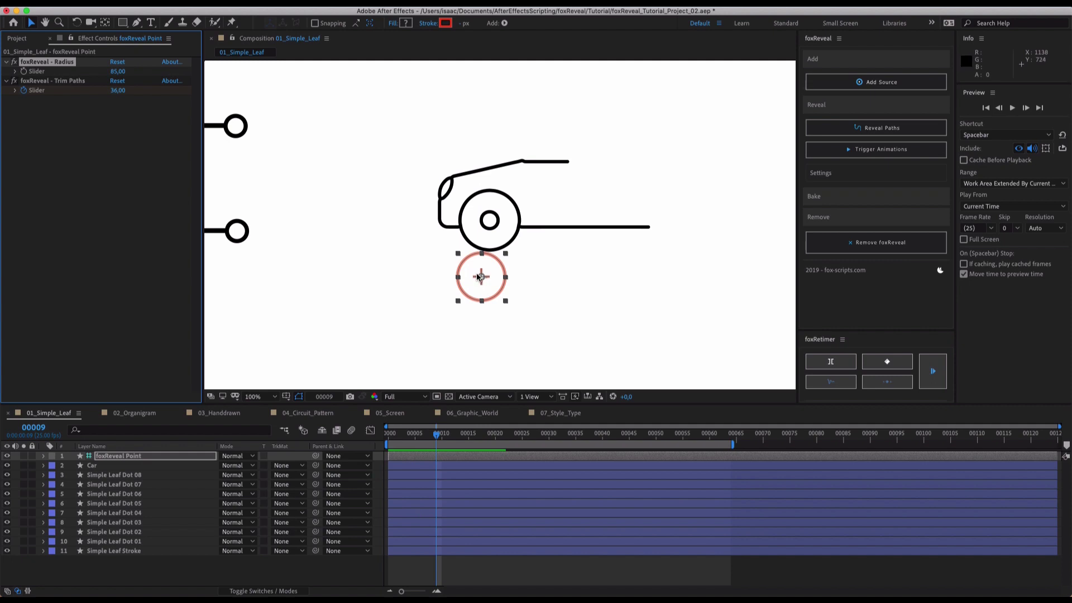
key("Page_Down")
key("Page_Down")
key("Page_Down")
key("Page_Up")
key("Page_Up")
key("Page_Down")
key("Page_Up")
key("Page_Up")
key("Page_Down")
key("Page_Up")
key("Page_Down")
key("Page_Down")
key("Page_Down")
key("Page_Down")
key("Page_Down")
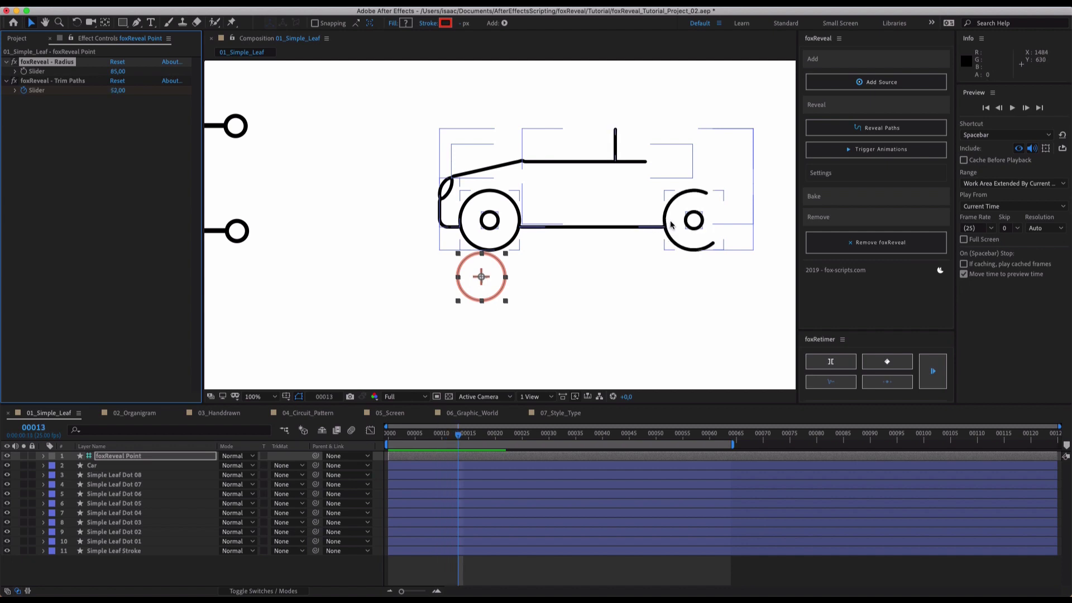
key("Page_Up")
key("Page_Up")
key("Page_Up")
key("Page_Up")
key("Page_Up")
key("Page_Up")
key("Page_Up")
key("Page_Up")
key("Page_Up")
key("Page_Up")
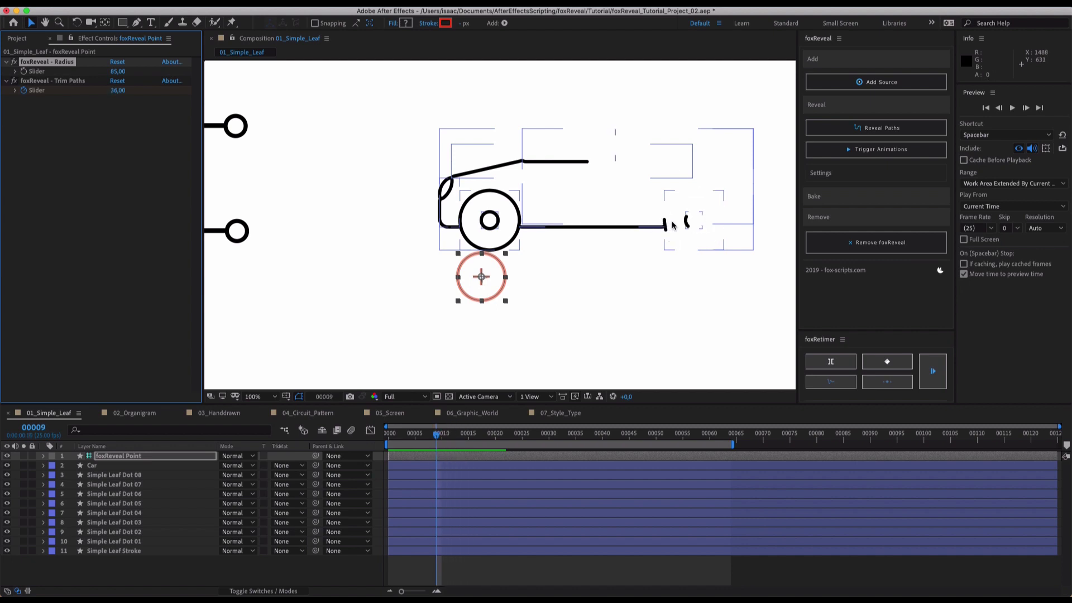
key("Page_Up")
key("Page_Up")
key("Page_Up")
key("Page_Up")
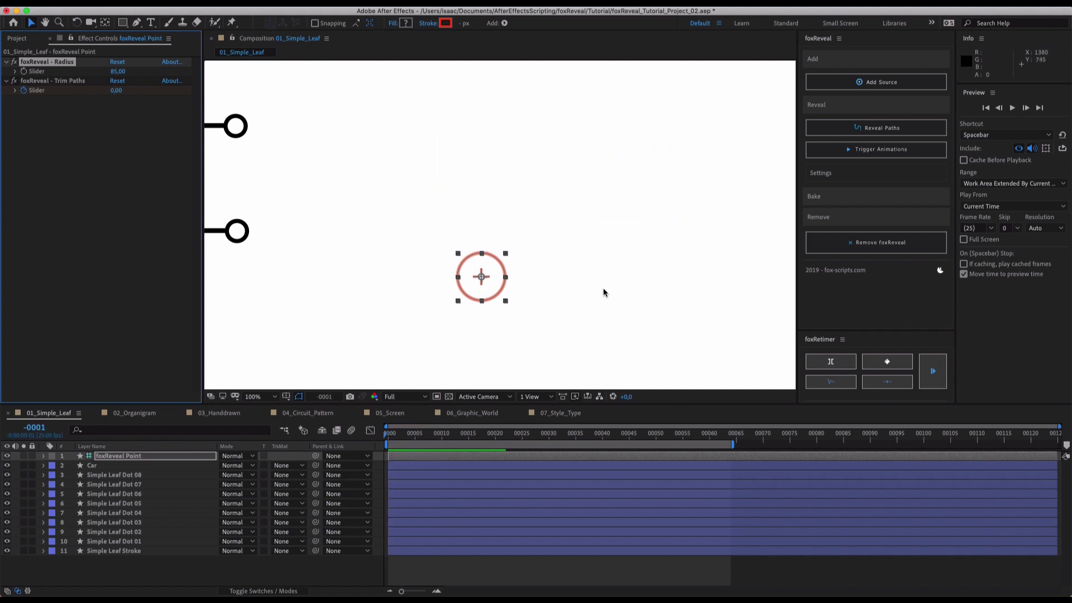
Play back the car reveal animation at full speed and stop the preview
key("Page_Down")
key("Page_Down")
key("1")
key("0")
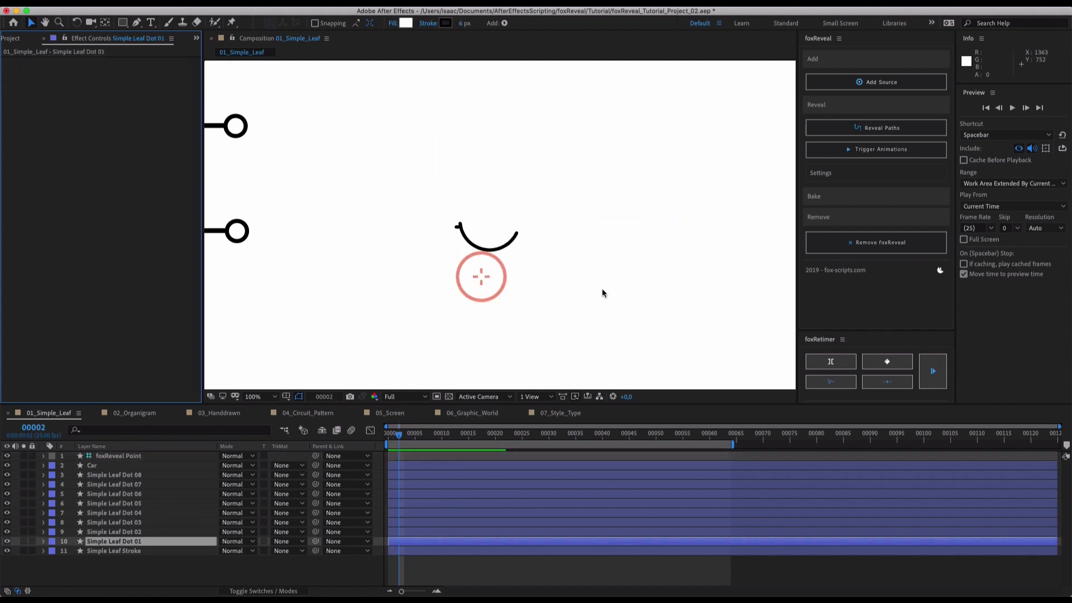
left_click(601, 288)
key("space")
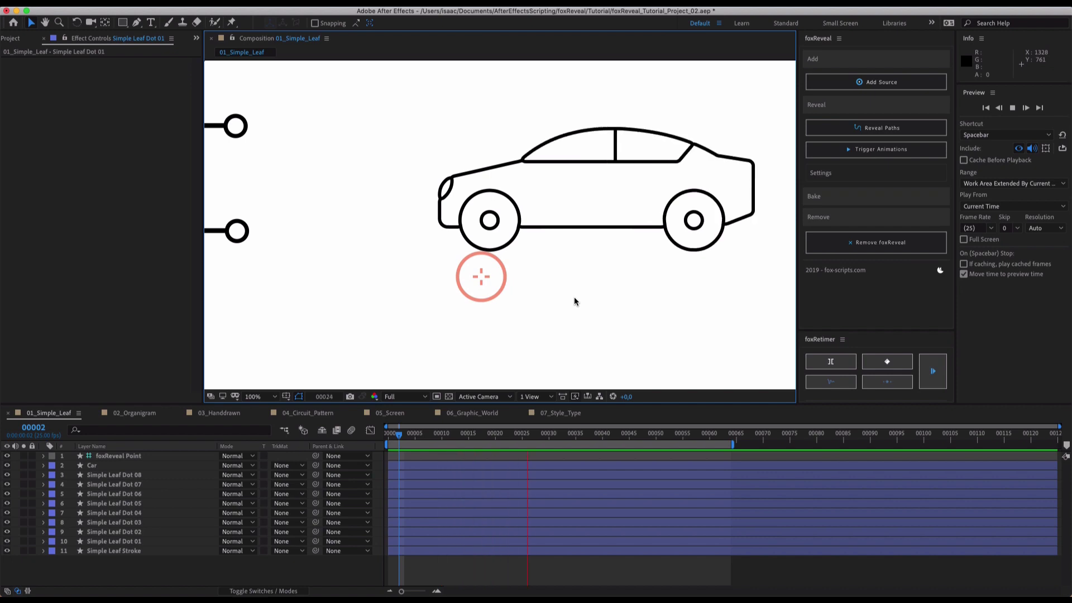
key("space")
key("comma")
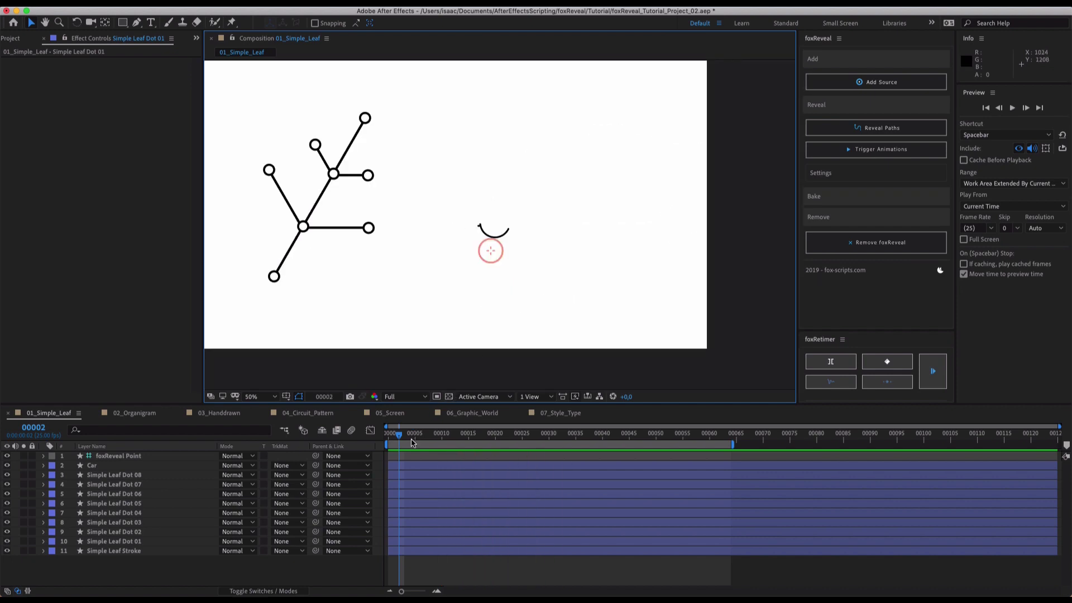
Show the source point's Trim Paths keyframes, move the last one to about frame 51, and scrub through the slower reveal
left_click(418, 456)
key("u")
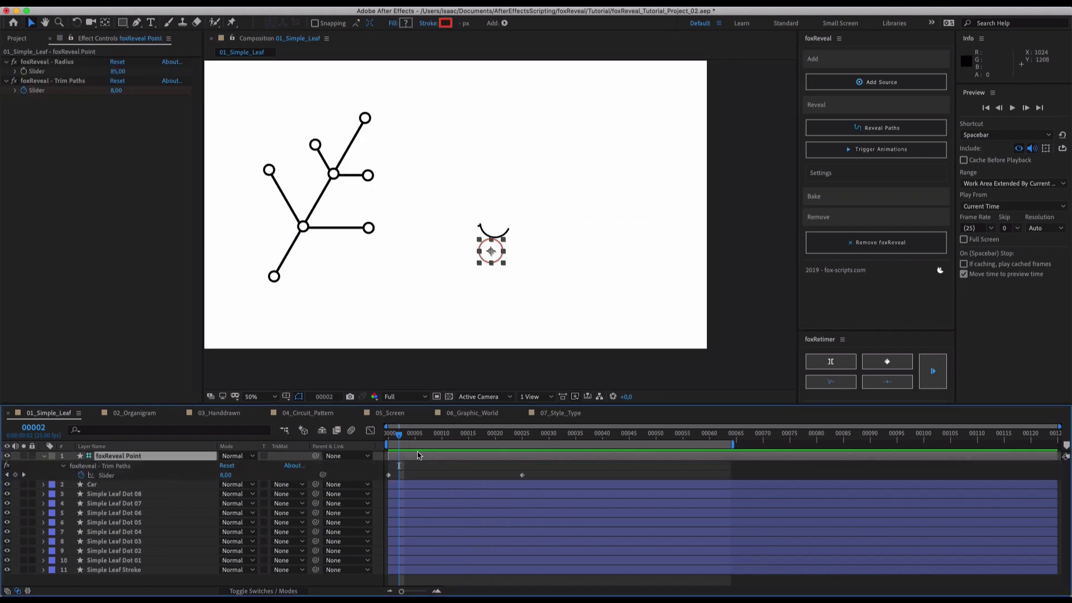
mouse_move(399, 435)
left_mouse_down()
mouse_move(520, 440)
mouse_move(307, 448)
mouse_move(539, 440)
mouse_move(436, 441)
mouse_move(541, 472)
mouse_move(656, 467)
left_mouse_up()
left_click(458, 451)
mouse_move(592, 437)
left_mouse_down()
mouse_move(423, 455)
mouse_move(681, 463)
mouse_move(421, 505)
mouse_move(717, 487)
mouse_move(390, 456)
left_mouse_up()
Ease the Trim Paths slider's value curve into its last keyframe in the Graph Editor and preview it
left_click(370, 433)
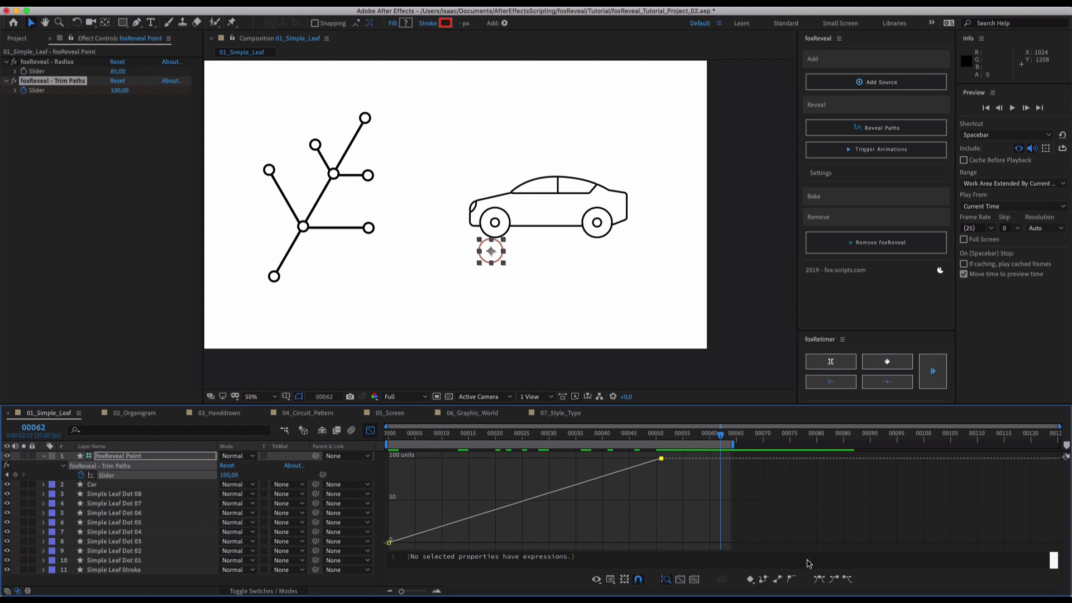
mouse_move(569, 457)
left_mouse_down()
mouse_move(466, 458)
mouse_move(525, 438)
mouse_move(635, 445)
left_mouse_up()
key("Home")
key("super+z")
key("space")
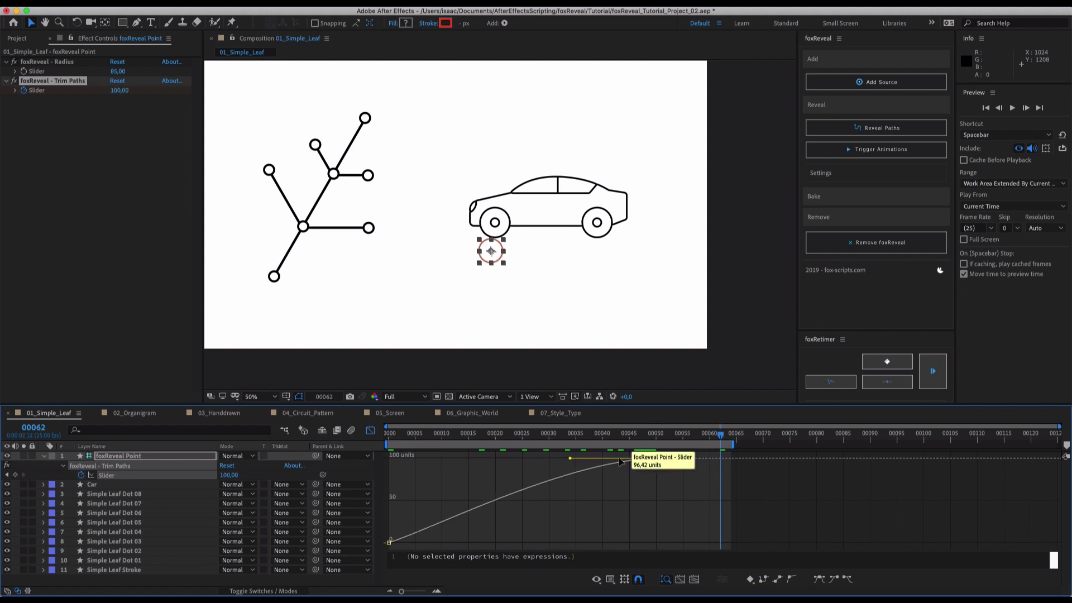
Move the source point below the leaf's stem, and solo the Simple Leaf Stroke and foxReveal Point layers
left_click_drag(498, 262, 258, 312)
left_click_drag(438, 303, 573, 305)
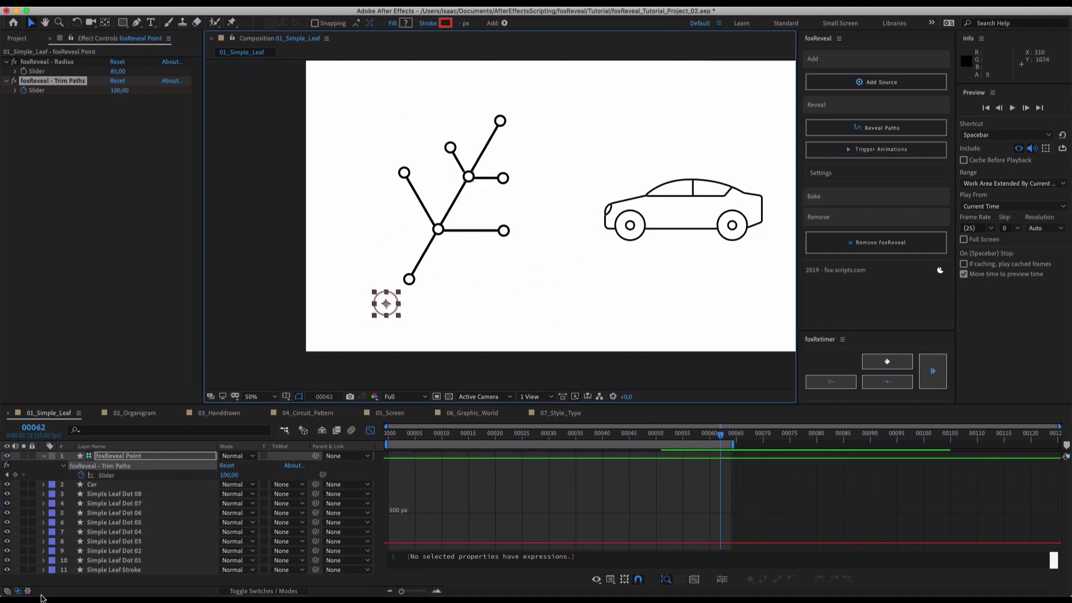
left_click(89, 569)
left_click(24, 570)
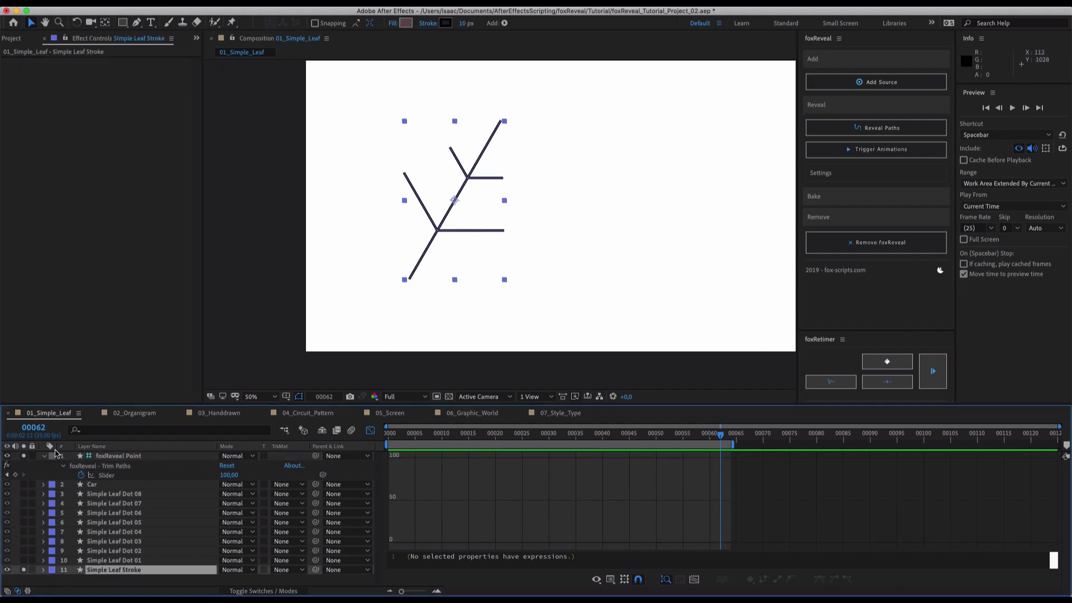
Nudge the source point closer to the lower end of the leaf's stem and select the Simple Leaf Stroke layer
left_click(115, 457)
left_click_drag(388, 300, 401, 291)
left_click(416, 273)
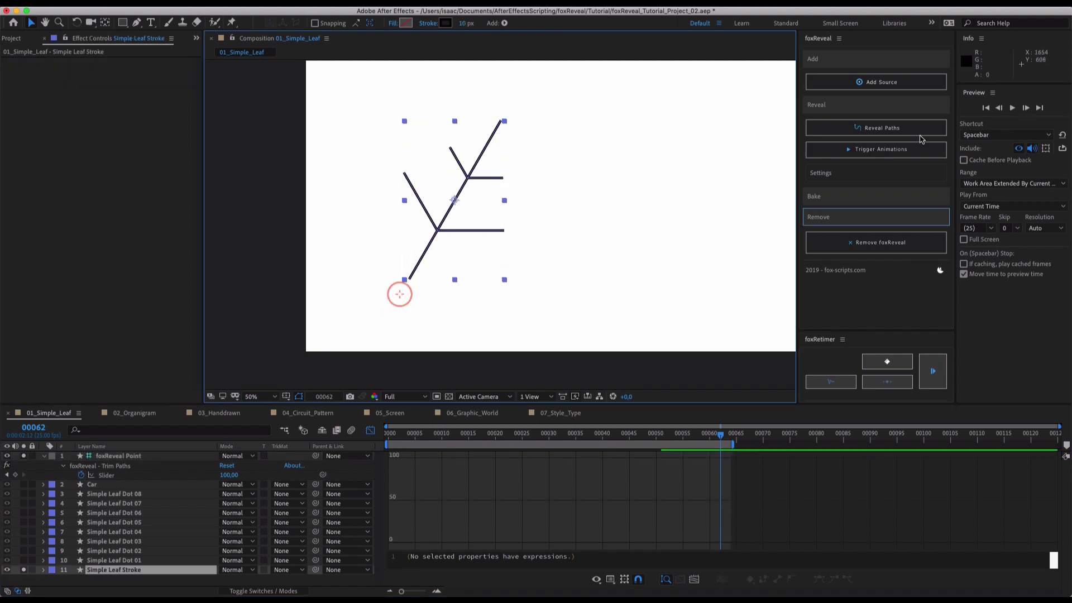
Apply Reveal Paths to the Simple Leaf Stroke from the source point below the stem and scrub through the reveal
left_click(874, 130)
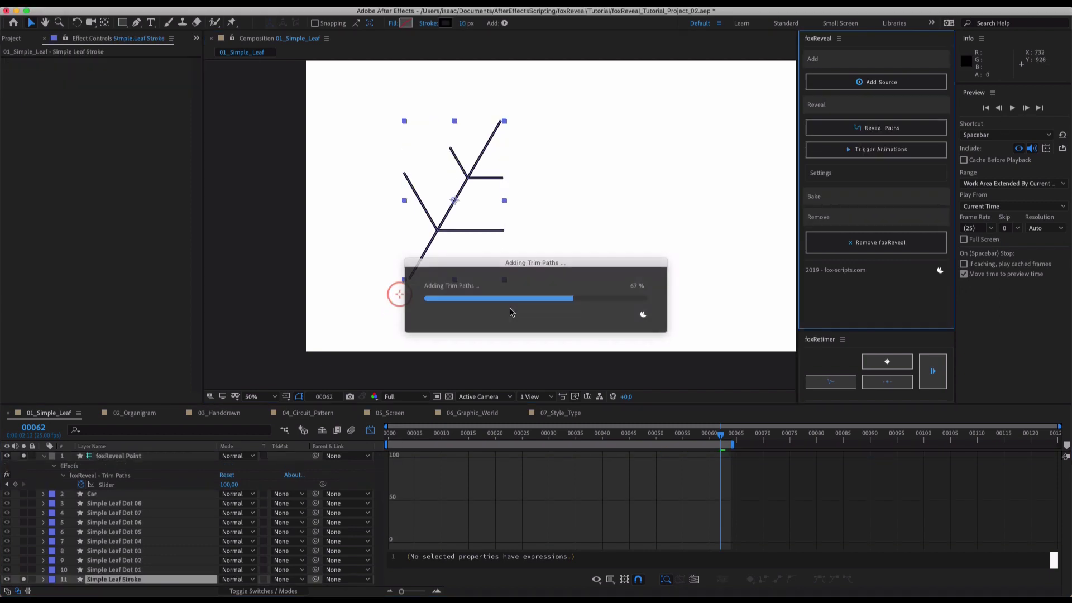
mouse_move(460, 442)
left_mouse_down()
mouse_move(413, 443)
mouse_move(550, 445)
left_mouse_up()
left_click(416, 312)
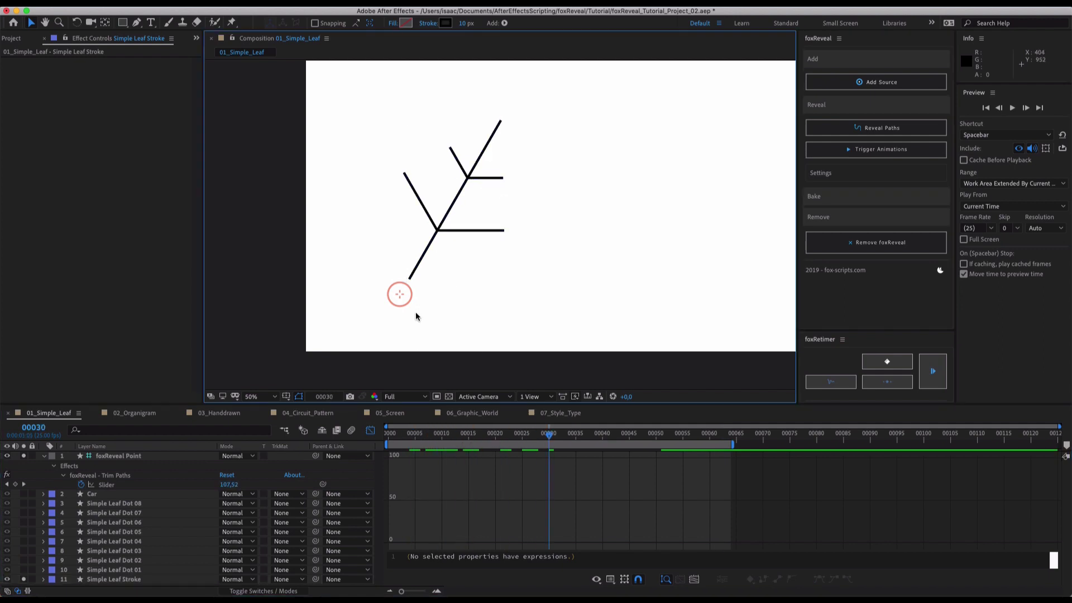
Move the source point beside the tip of the leaf's upper horizontal branch, reapply Reveal Paths to the leaf stroke and preview it
left_click(385, 298)
mouse_move(385, 299)
left_mouse_down()
mouse_move(534, 182)
mouse_move(511, 181)
left_mouse_up()
left_click(450, 180)
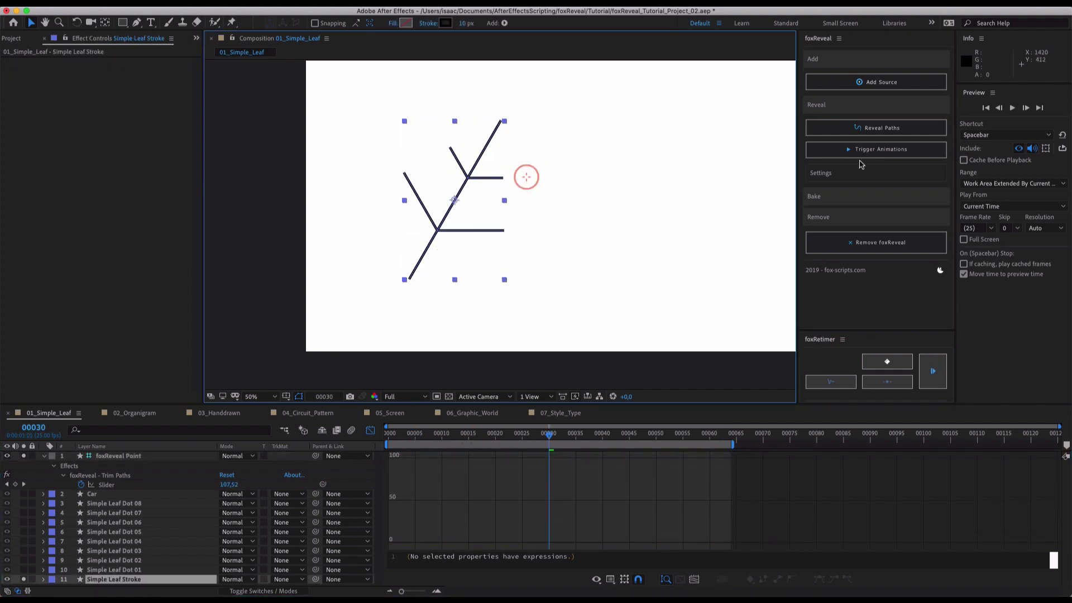
left_click(877, 128)
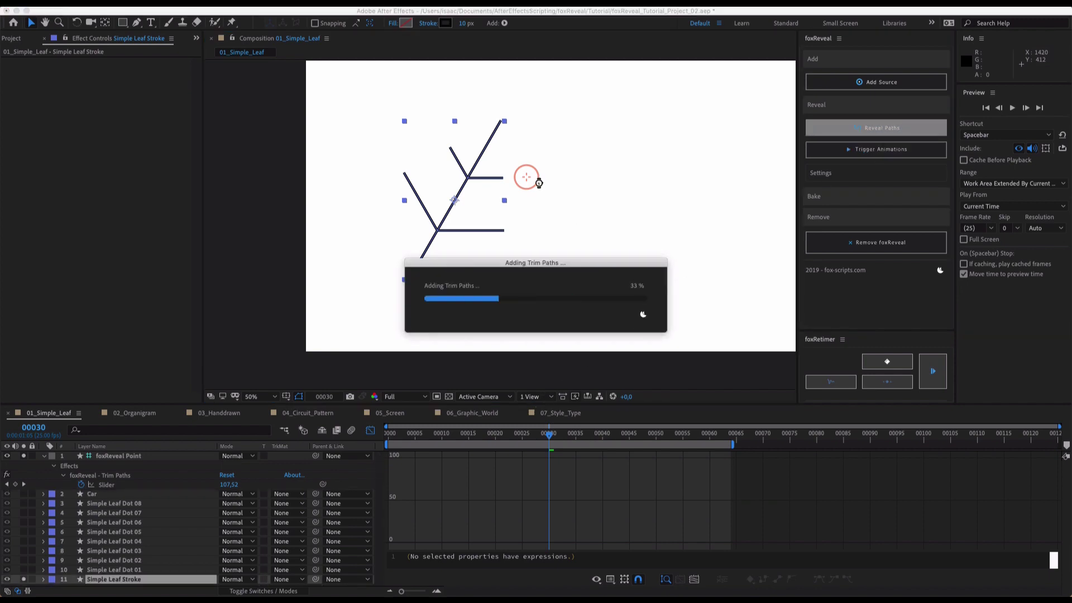
left_click_drag(488, 443, 366, 442)
key("space")
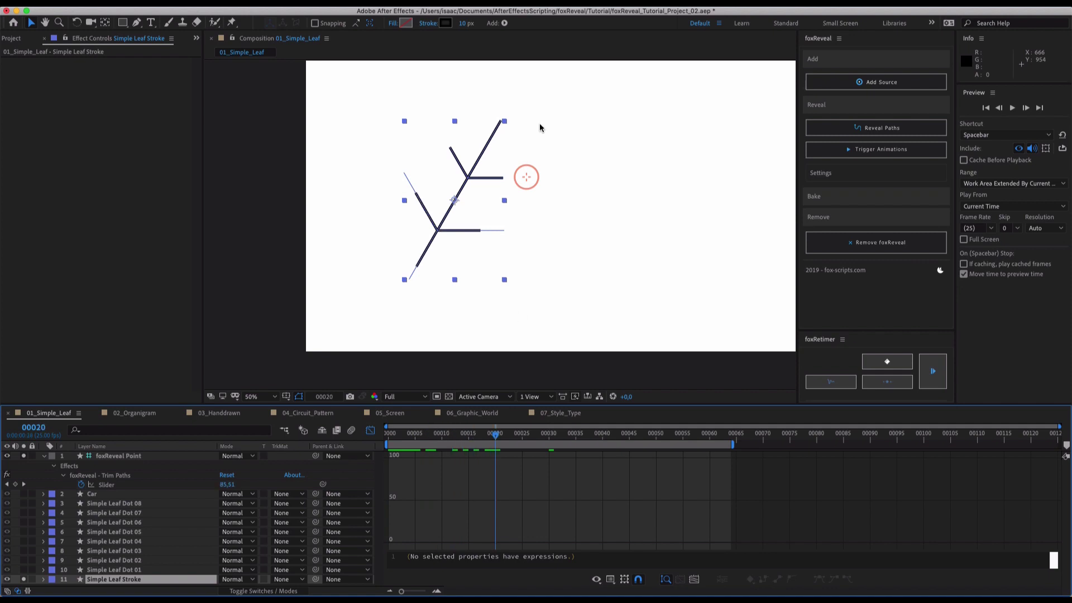
Move the source point onto the leaf's lower horizontal branch, reapply Reveal Paths to the leaf stroke and scrub through the reveal
left_click(561, 142)
left_click_drag(527, 176, 491, 234)
left_click(881, 128)
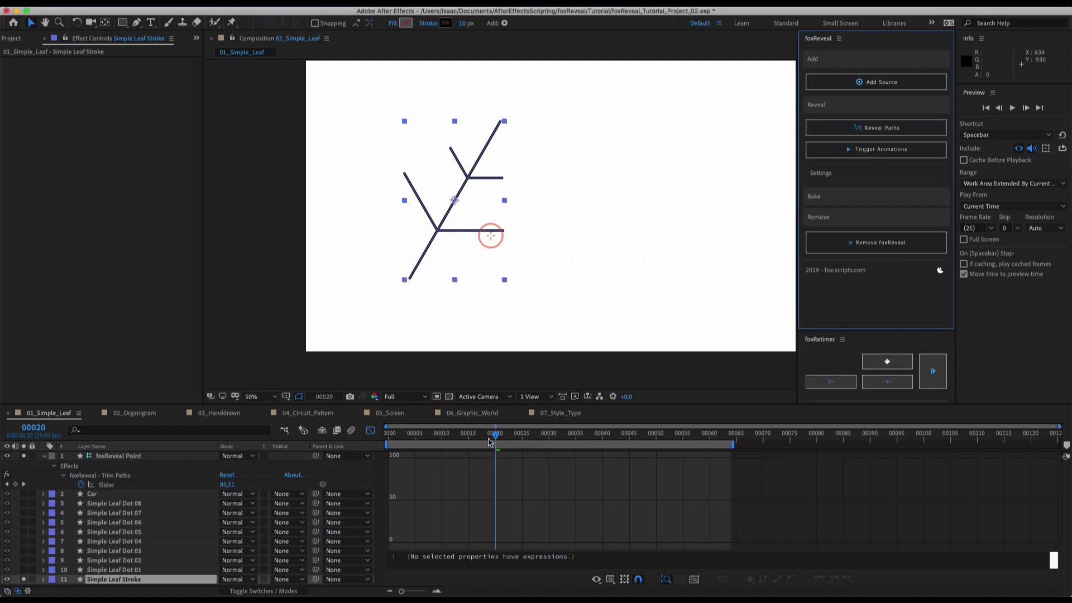
left_click_drag(487, 441, 383, 459)
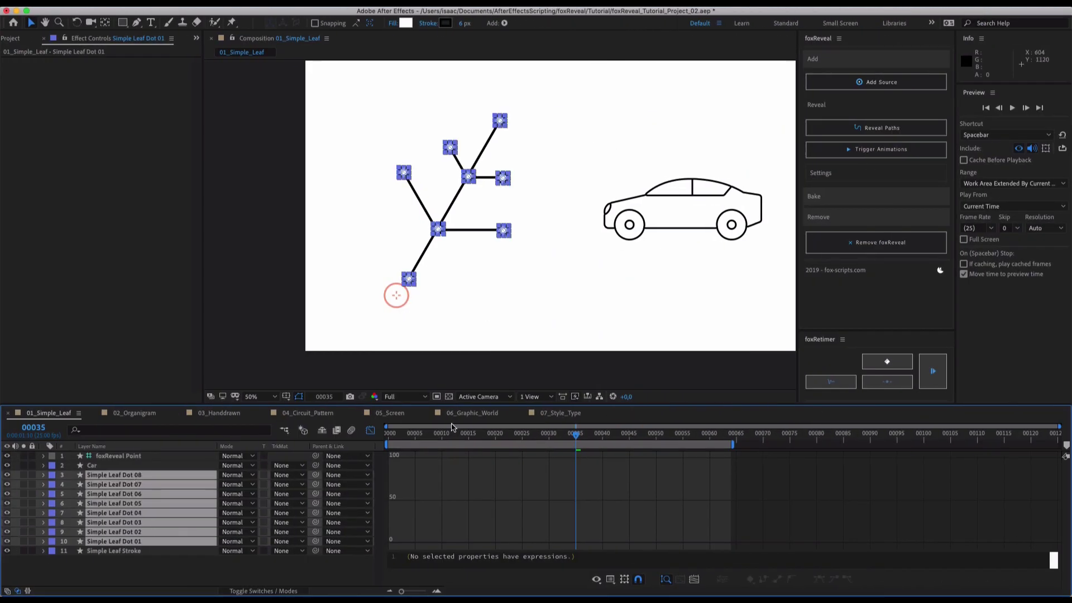
left_click_drag(440, 435, 492, 509)
key("space")
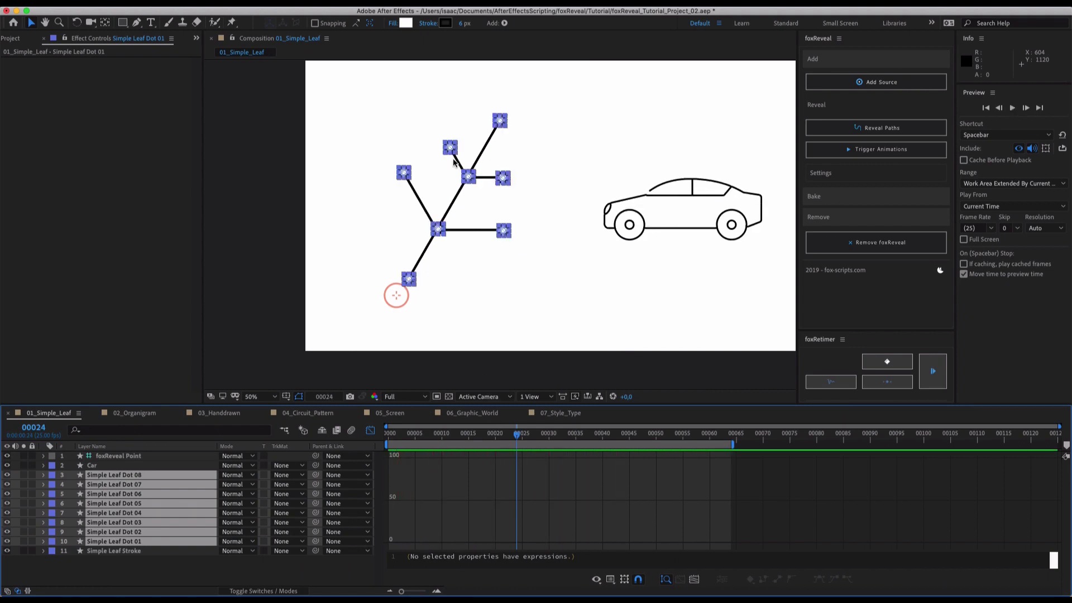
Paste the three-keyframe Scale animation at frame 0 onto Simple Leaf Dot 03, the dot ending the lower horizontal branch
key("space")
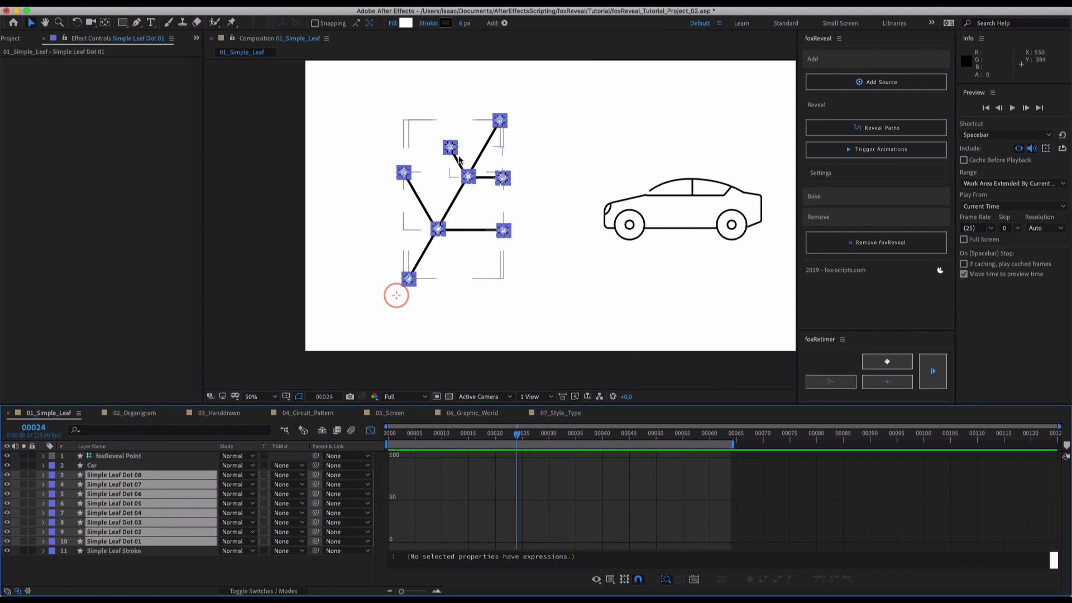
key("period")
key("period")
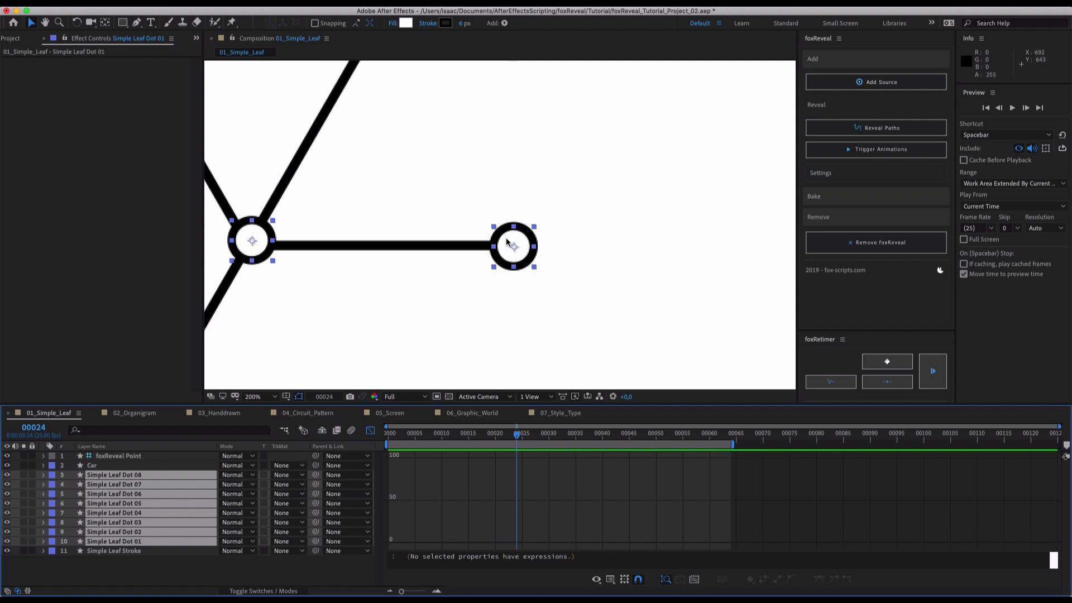
key("comma")
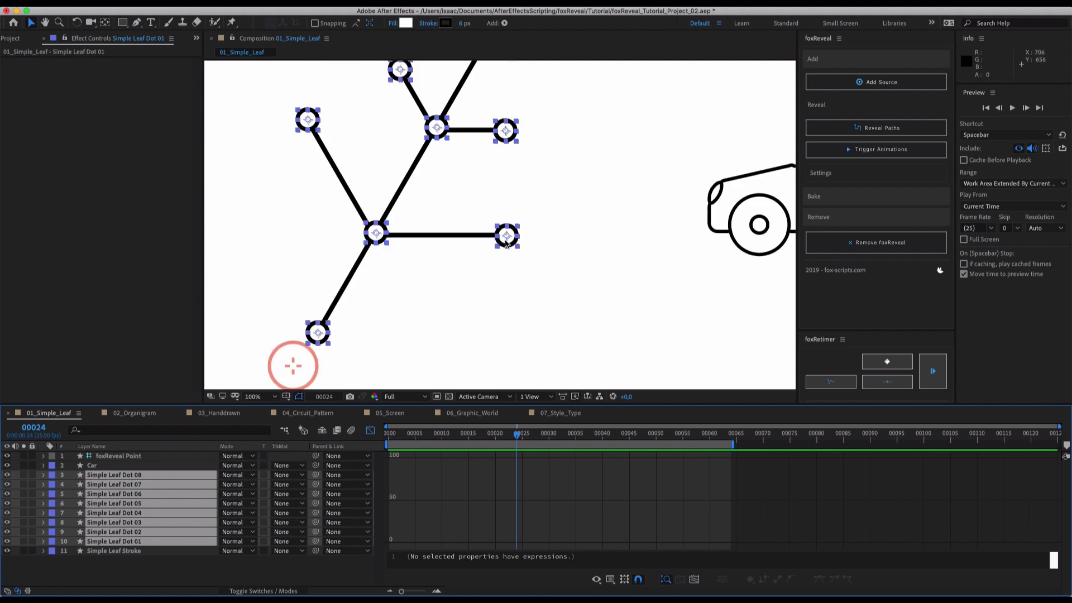
left_click(523, 249)
left_click(507, 235)
left_click_drag(420, 272, 544, 307)
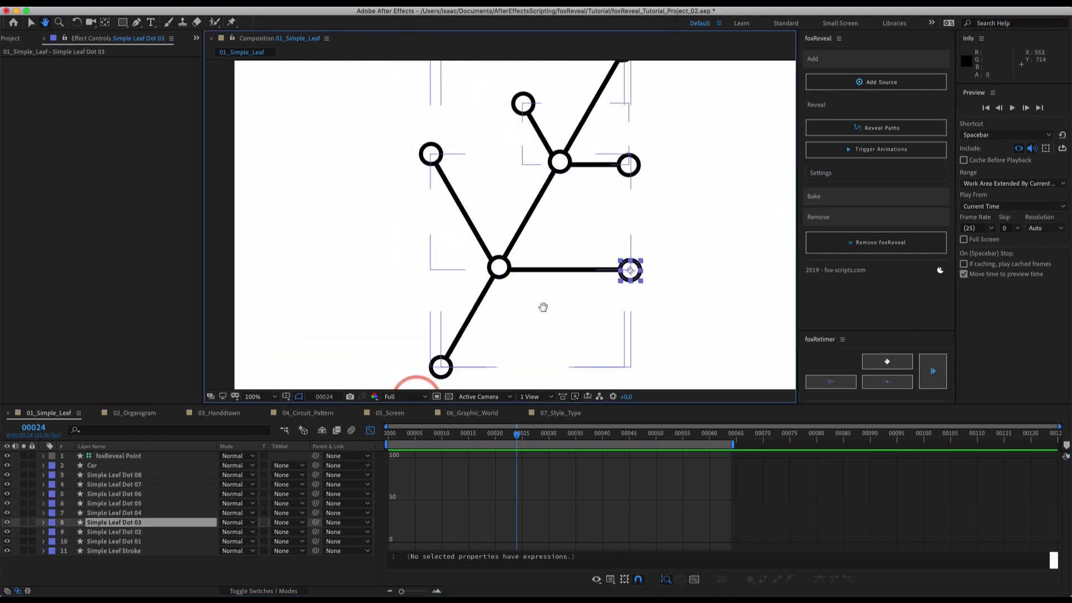
left_click(272, 396)
left_click(281, 223)
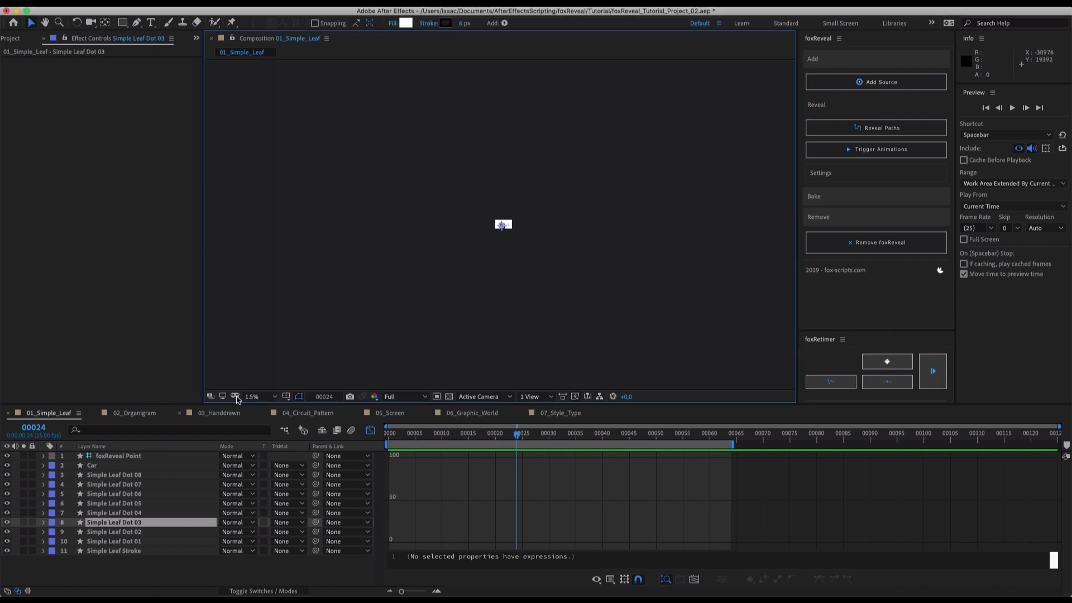
left_click(268, 209)
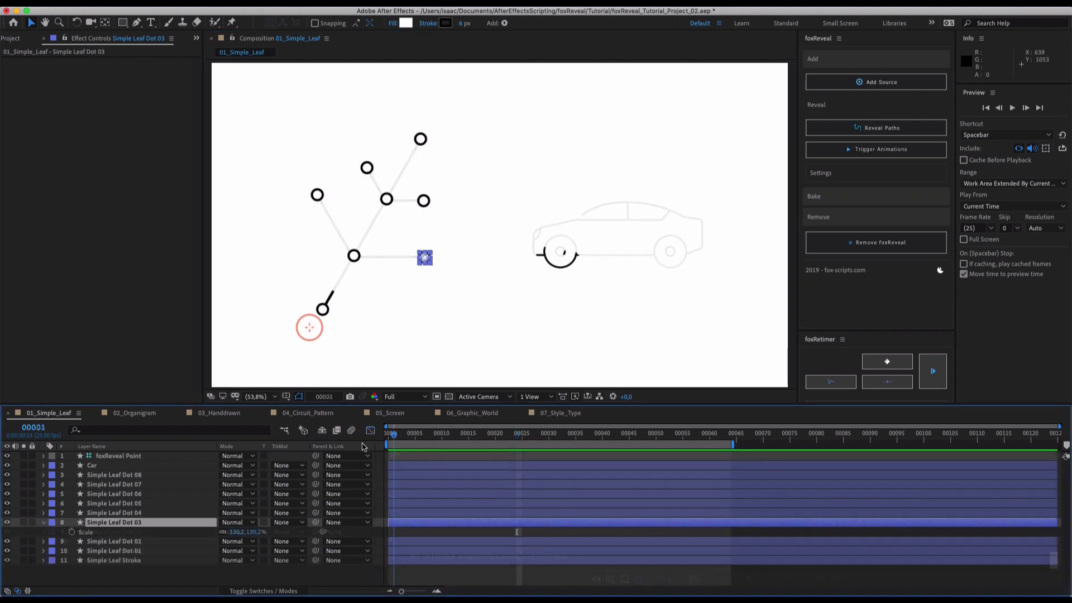
left_click_drag(360, 448, 363, 475)
key("super+v")
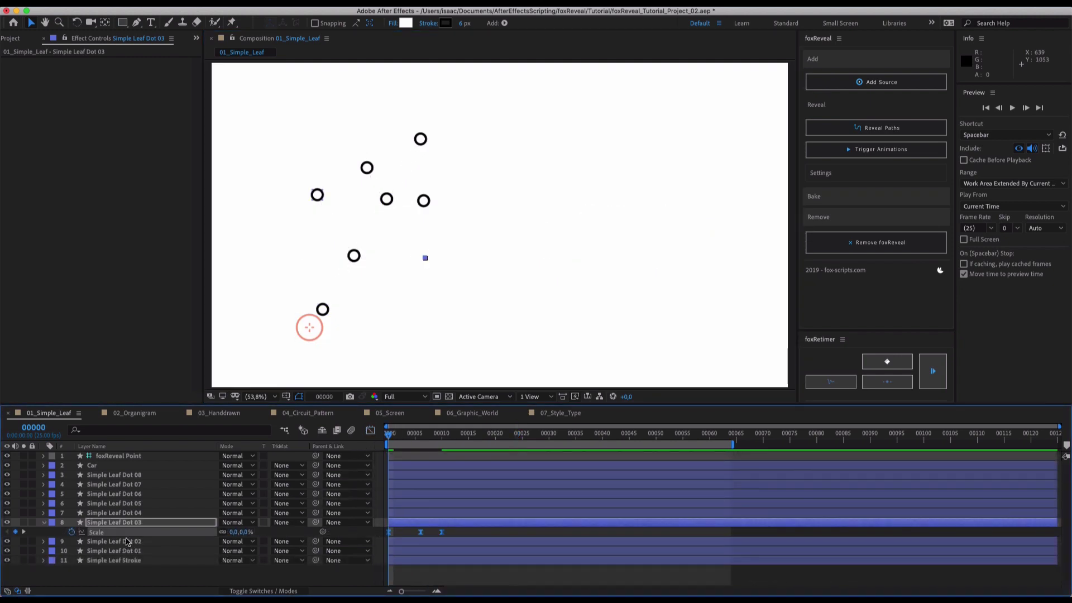
Preview Simple Leaf Dot 03's scale animation and examine its value curve in the Graph Editor
key("space")
key("space")
left_click(370, 430)
mouse_move(416, 460)
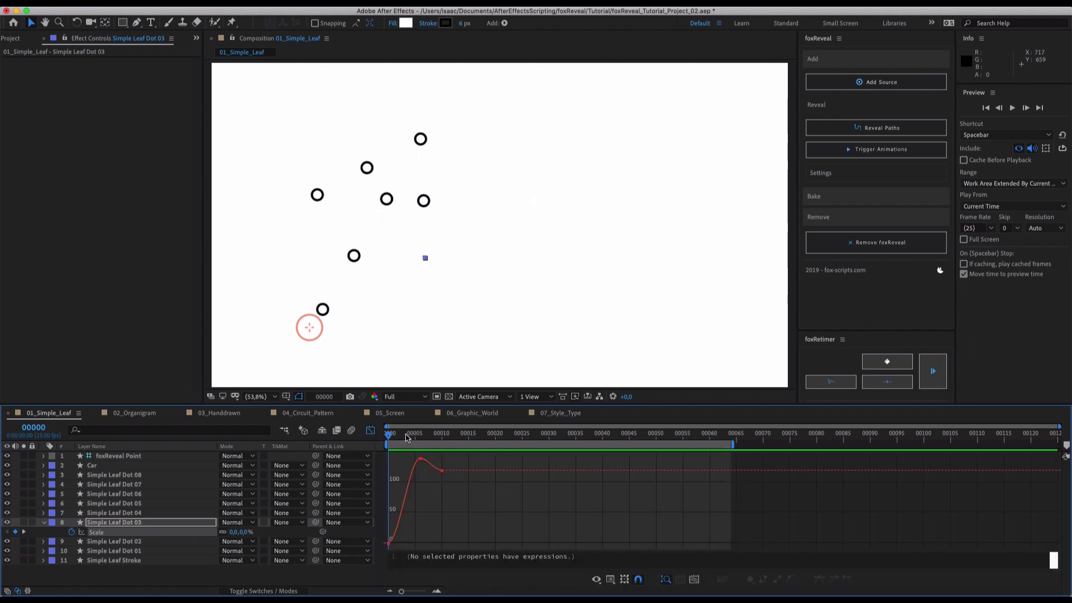
left_click_drag(405, 441, 447, 443)
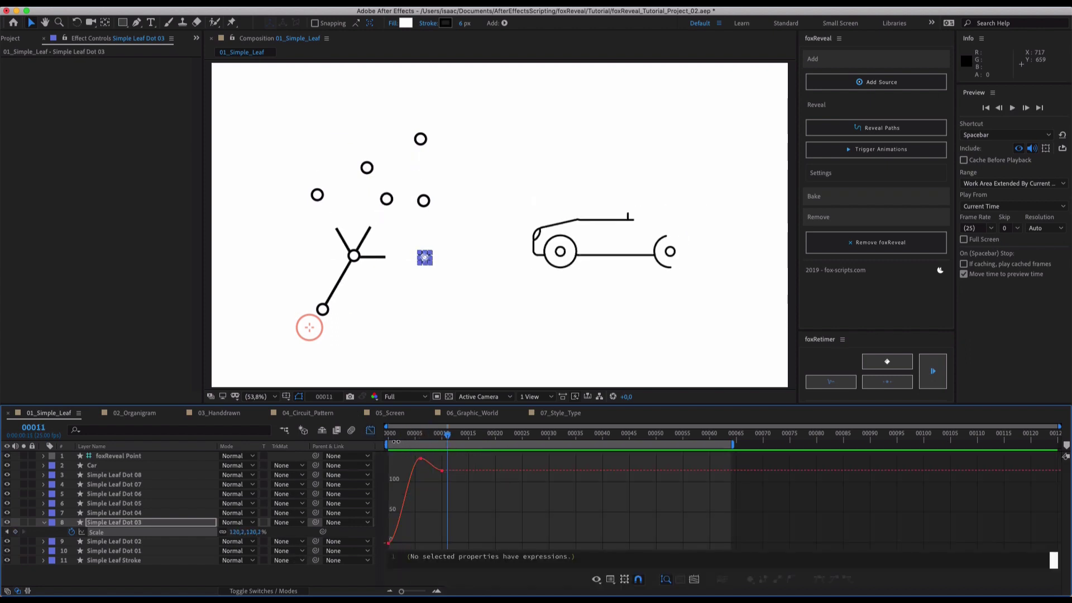
left_click(370, 430)
Paste the same Scale keyframes at frame 0 onto layers Simple Leaf Dot 01 to 08, show them and preview the animation
key("Home")
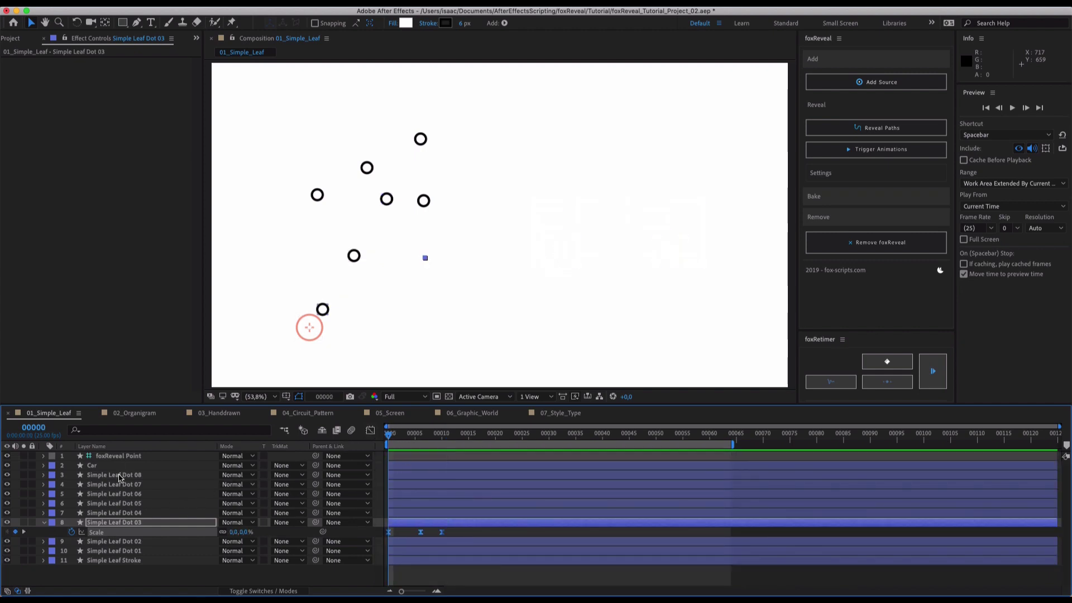
left_click(124, 475)
left_click(132, 551, "shift")
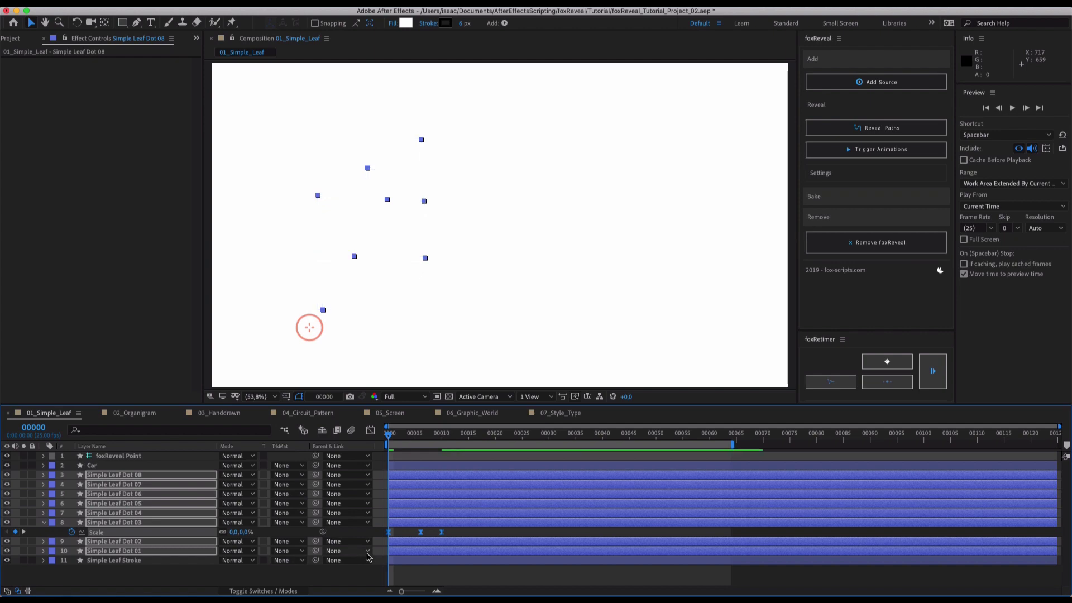
key("u")
key("F2")
key("space")
scroll(398, 489, "down", 3)
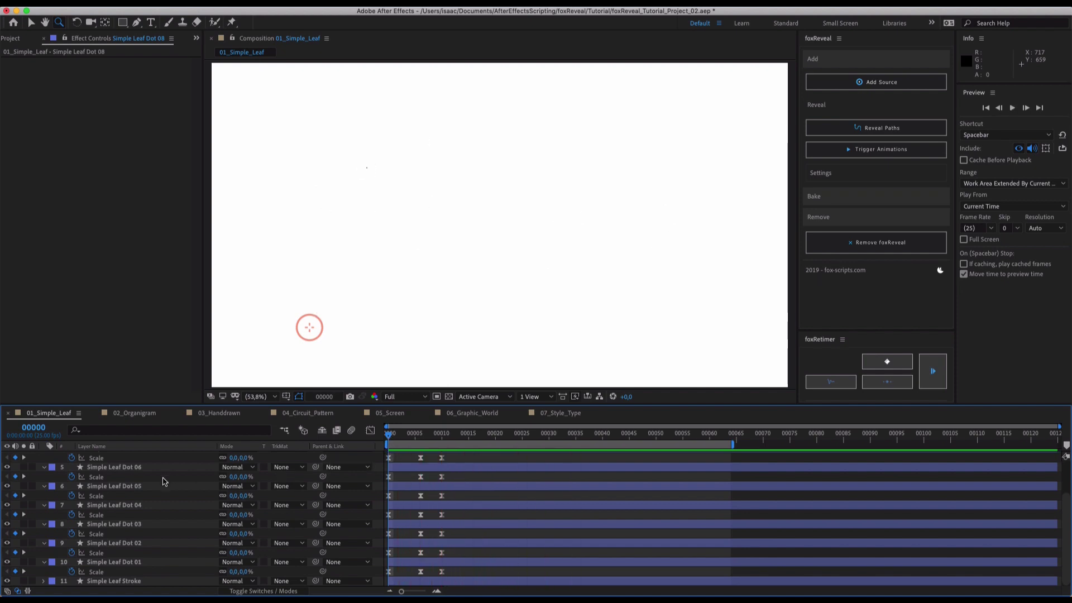
Collapse the layers, apply Trigger Animations to Simple Leaf Dot 01 through 08 and preview the result
key("super+a")
key("s")
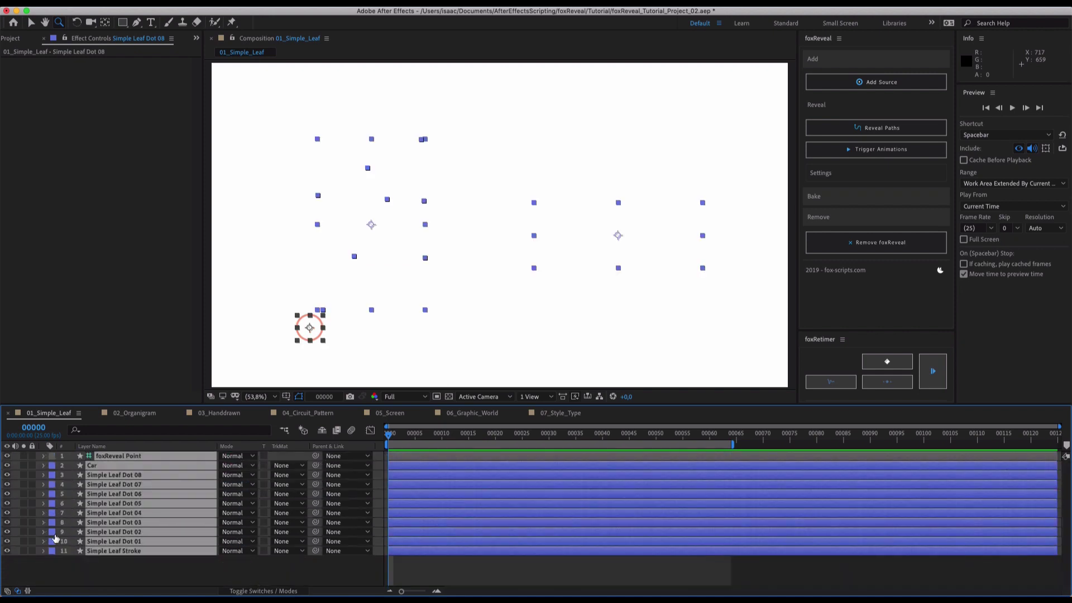
left_click(146, 565)
left_click(144, 542)
left_click(113, 475, "shift")
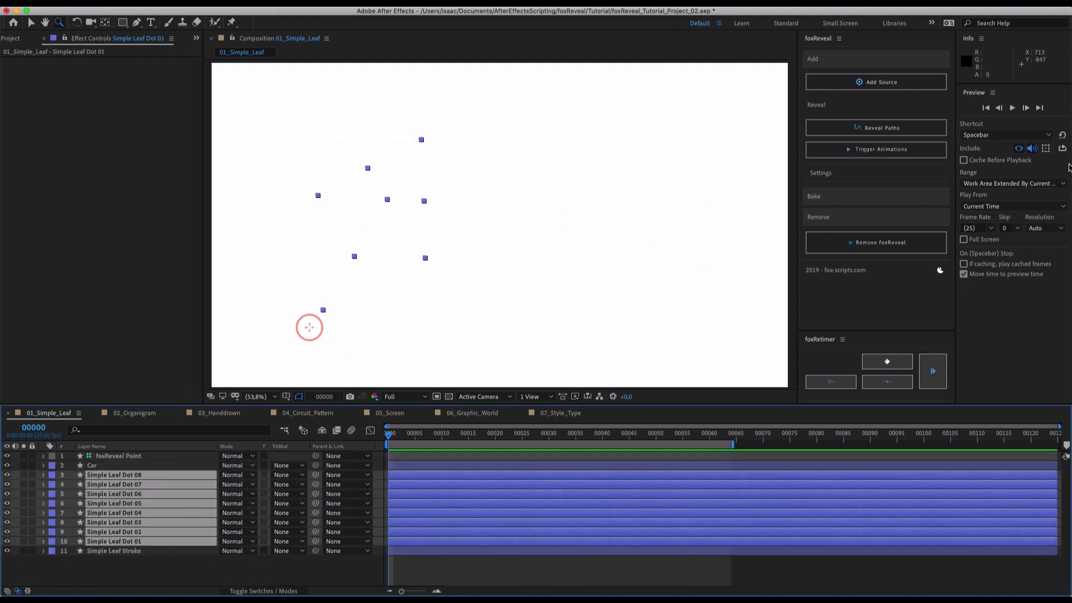
left_click(876, 150)
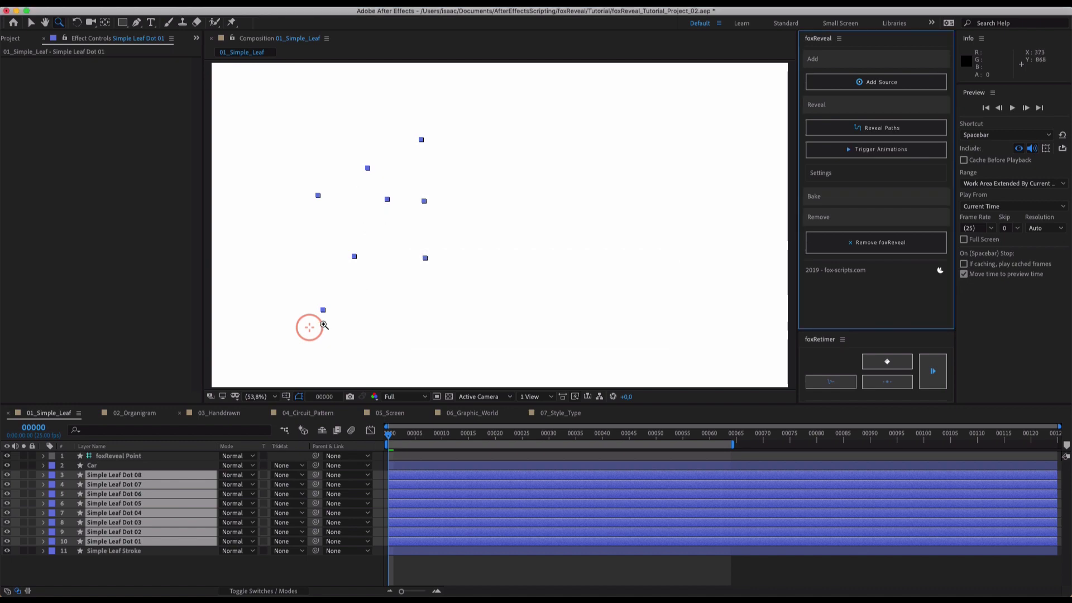
left_click(442, 564)
key("space")
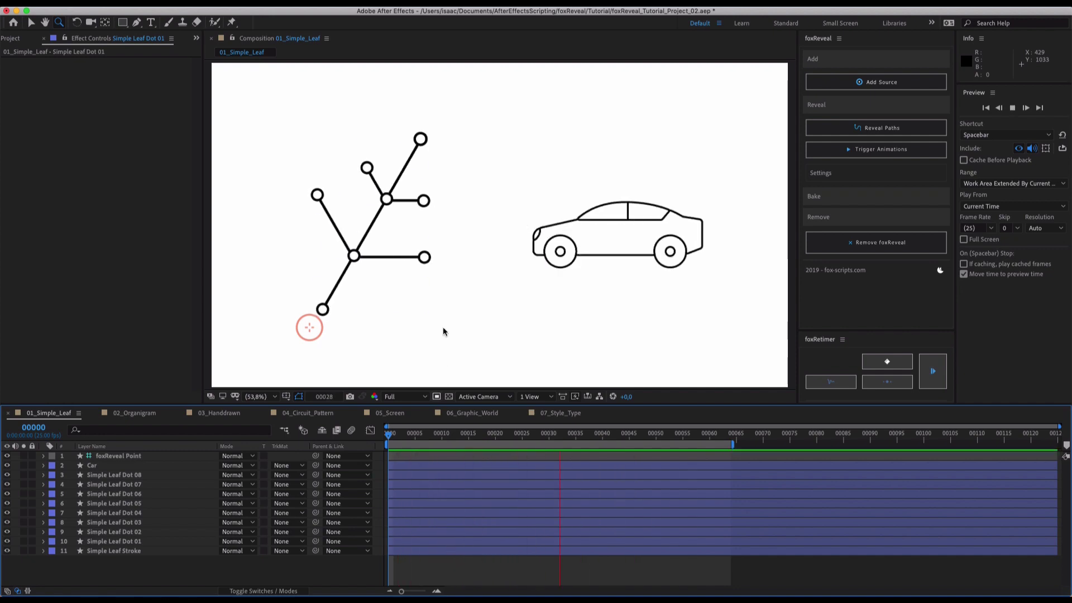
scroll(386, 197, "down", 1)
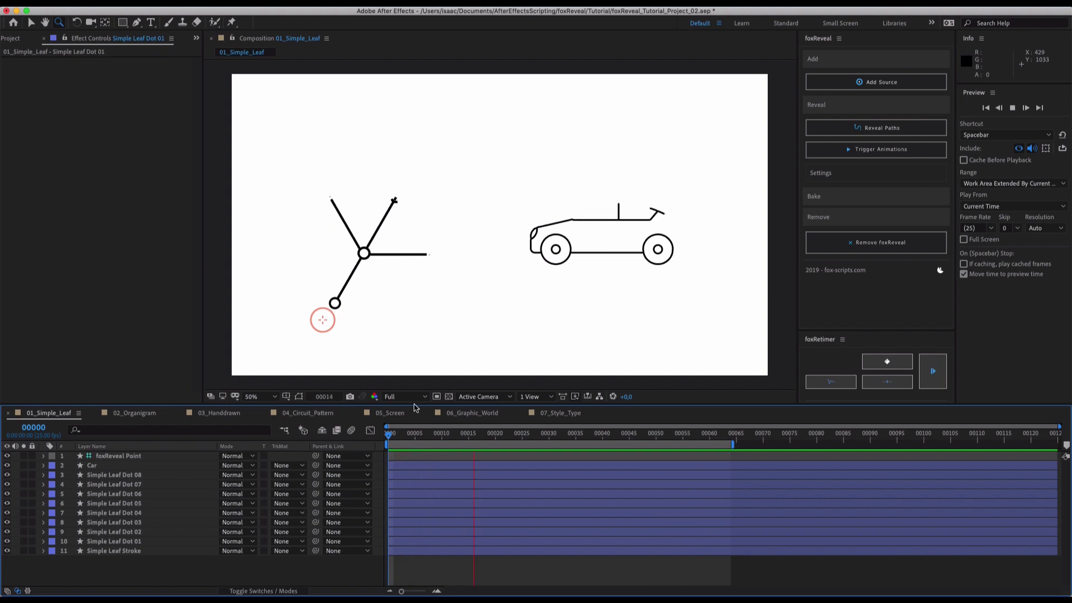
Move the source point's last two Trim Paths keyframes to about frames 73 and 99 and preview the slower reveal
left_click(119, 455)
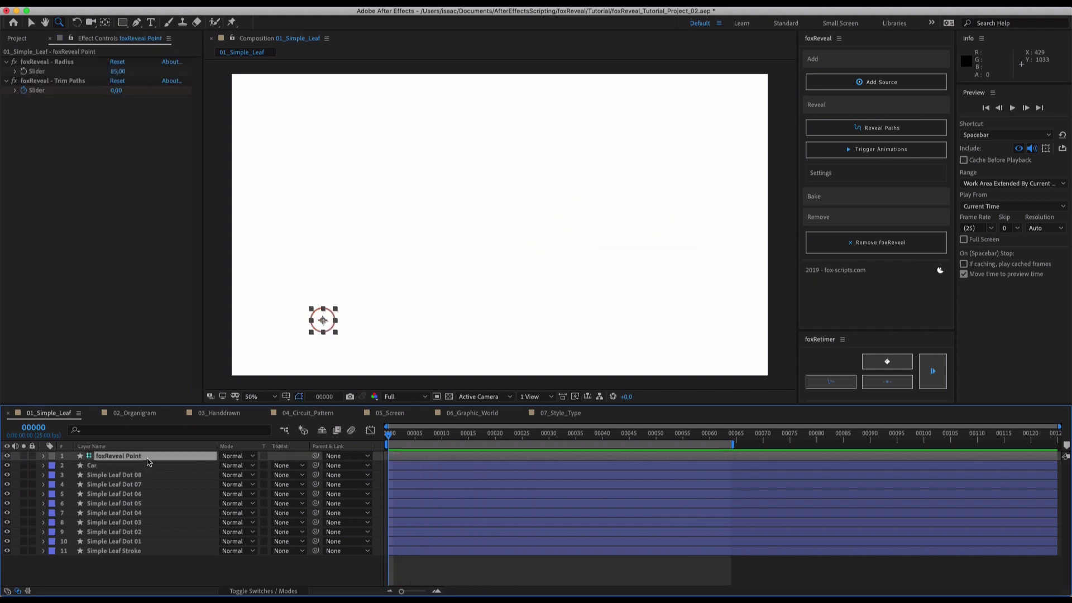
key("u")
left_click_drag(619, 472, 501, 504)
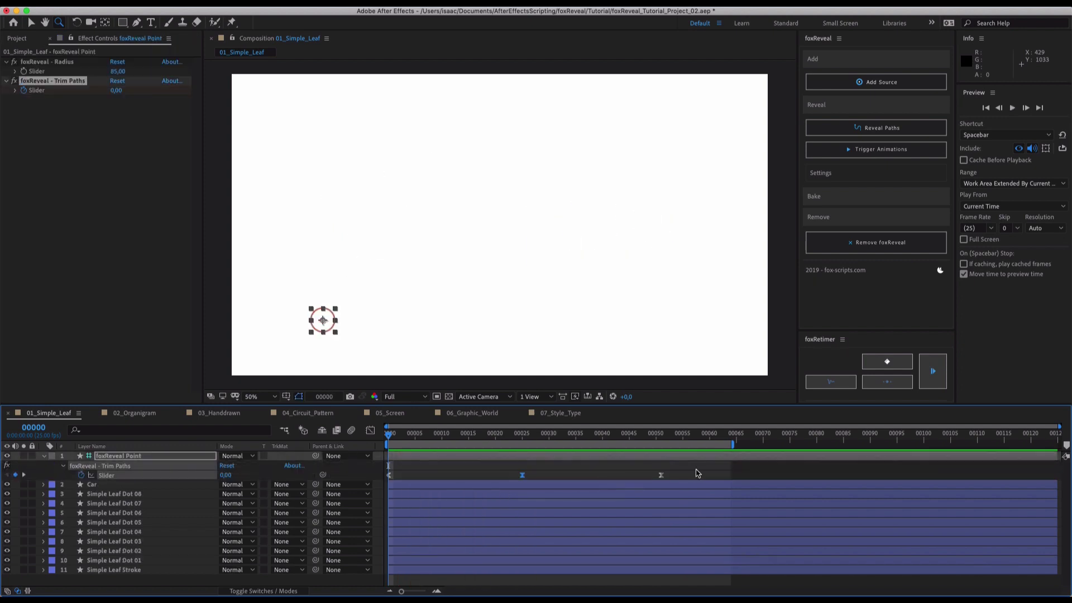
left_click_drag(680, 470, 437, 511)
left_click_drag(522, 475, 721, 472)
left_click_drag(791, 441, 892, 441)
key("space")
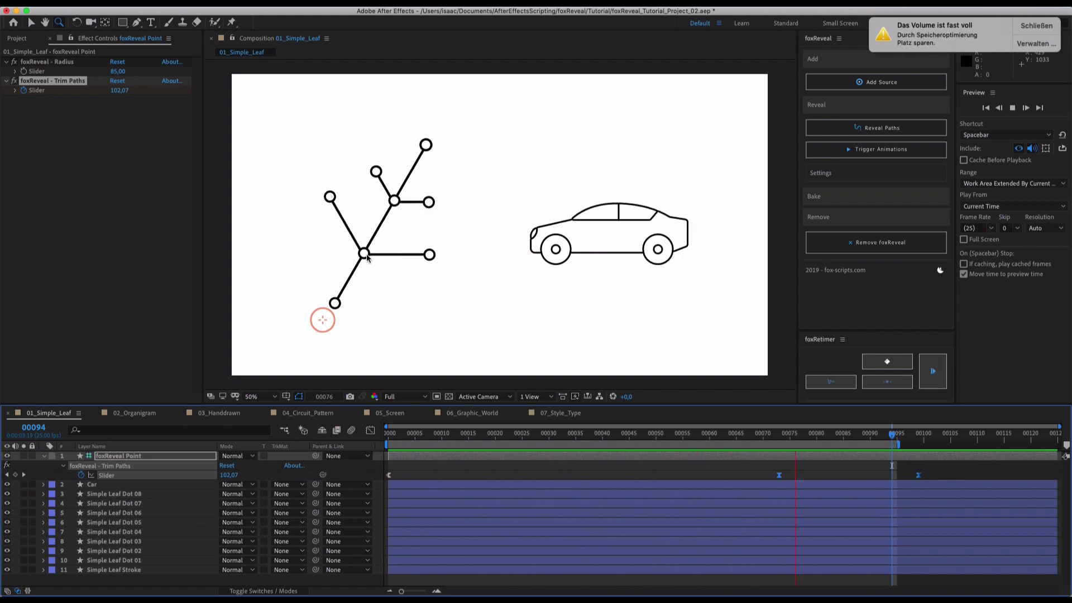
key("space")
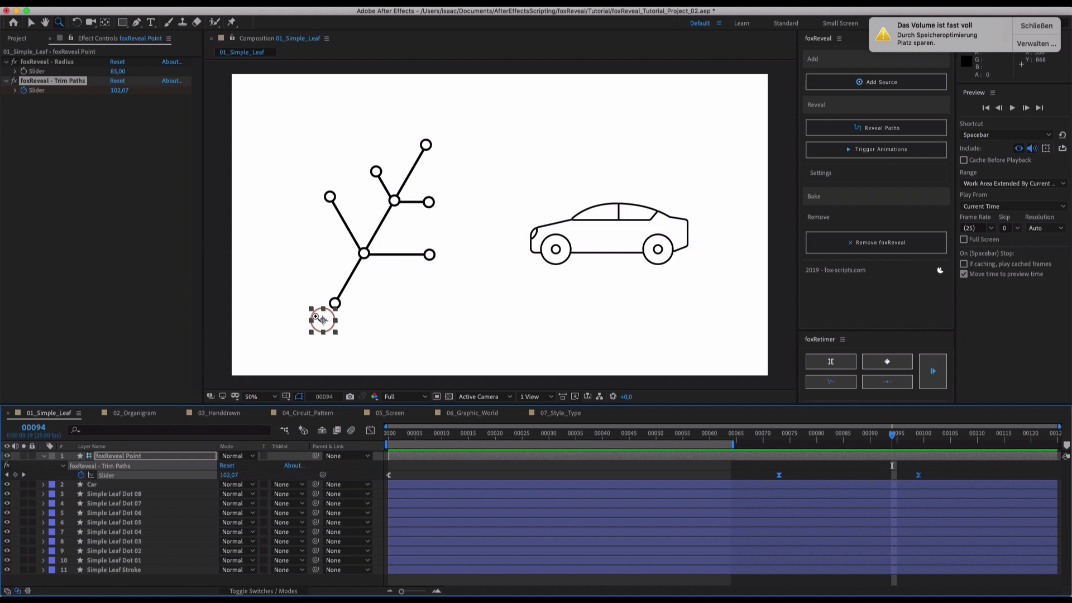
Switch to the 02_Organigram composition, deselect its layers and preview the squares' animation
left_click(156, 414)
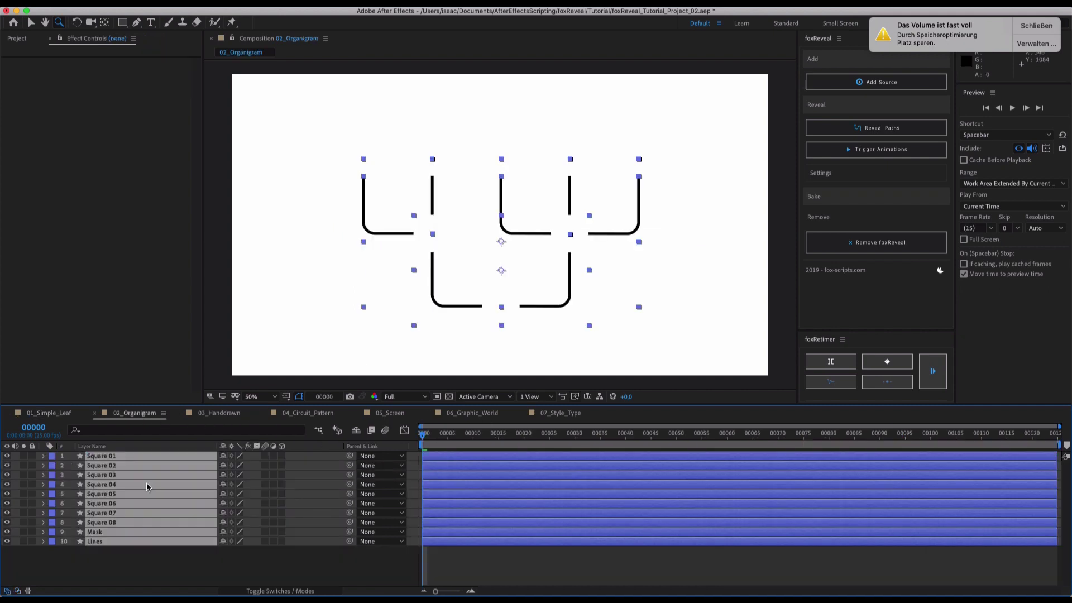
left_click(148, 574)
key("space")
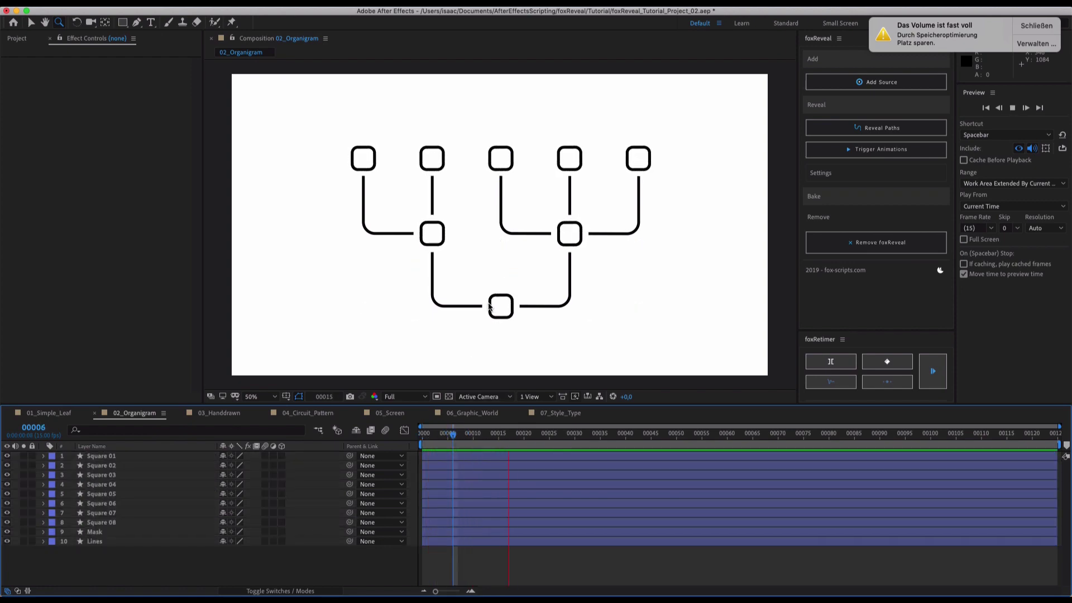
key("comma")
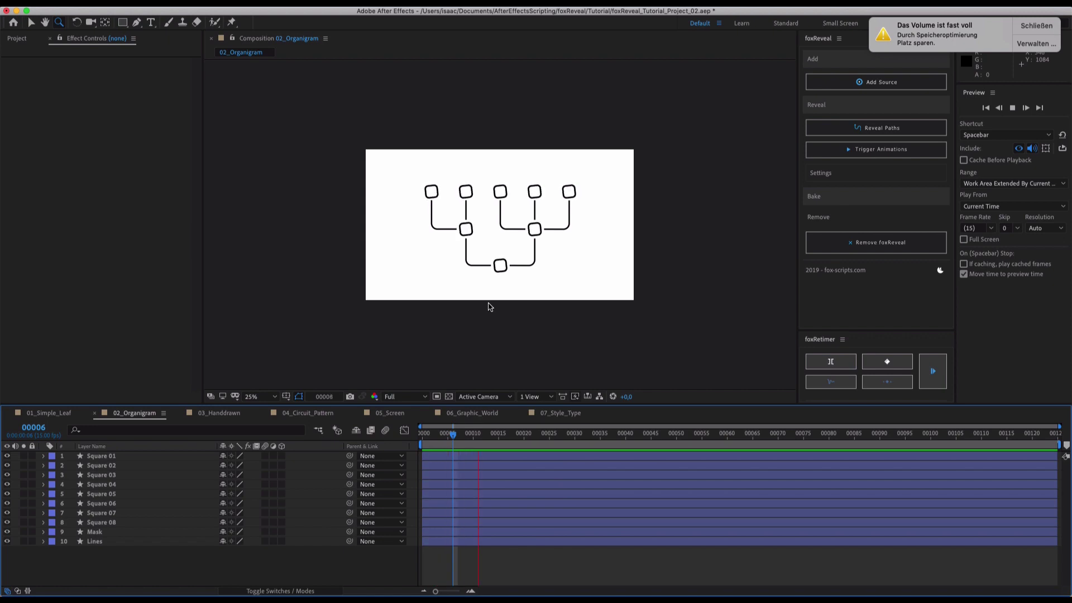
Select the Lines layer of the organigram and add a foxReveal source point to the composition
left_click(534, 265)
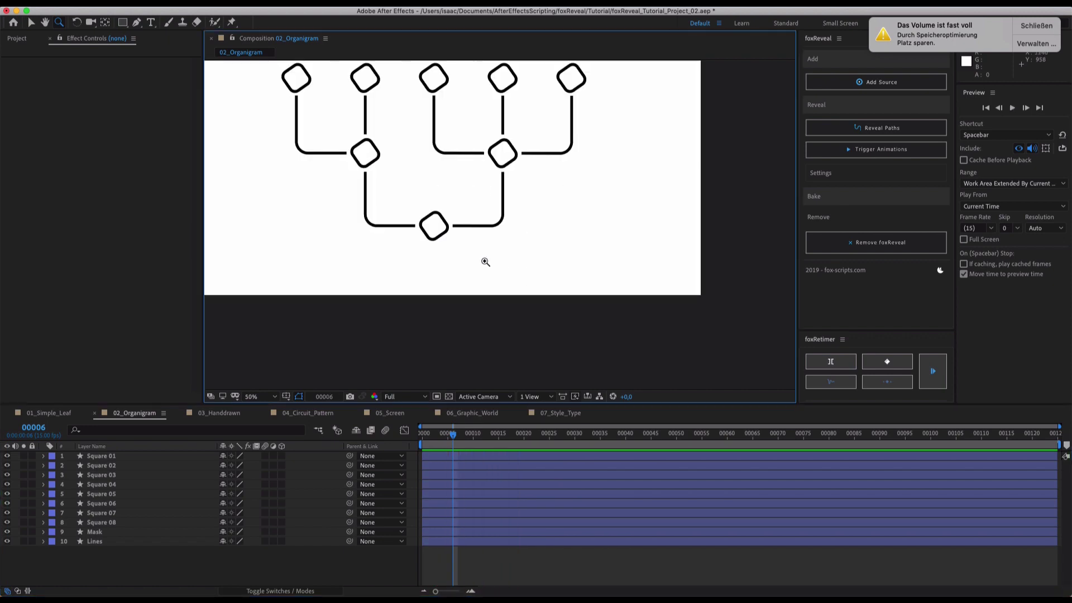
key("v")
left_click(488, 239)
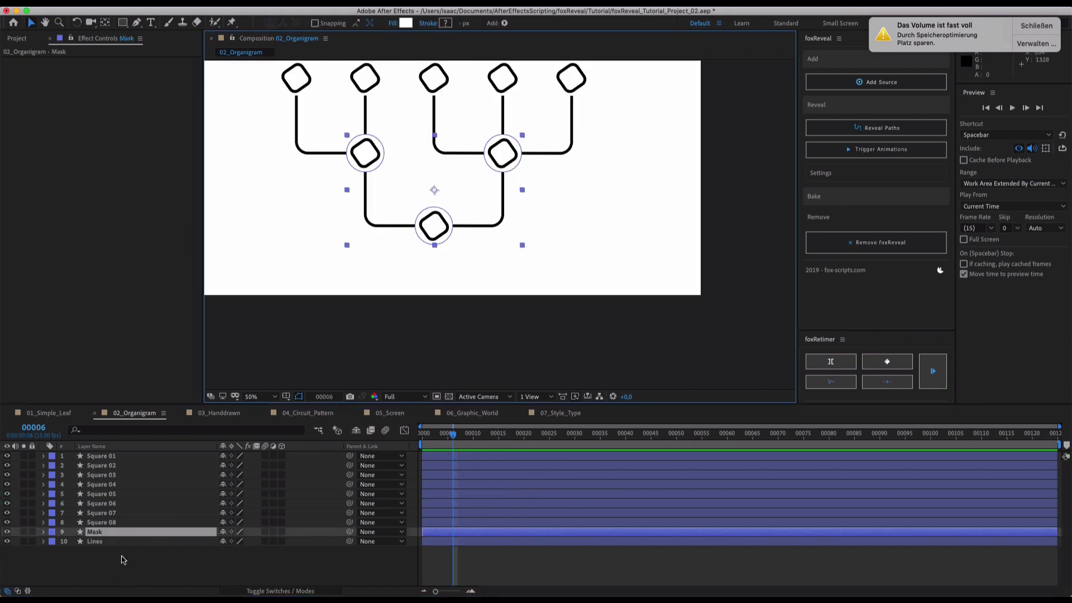
left_click(108, 542)
left_click(868, 82)
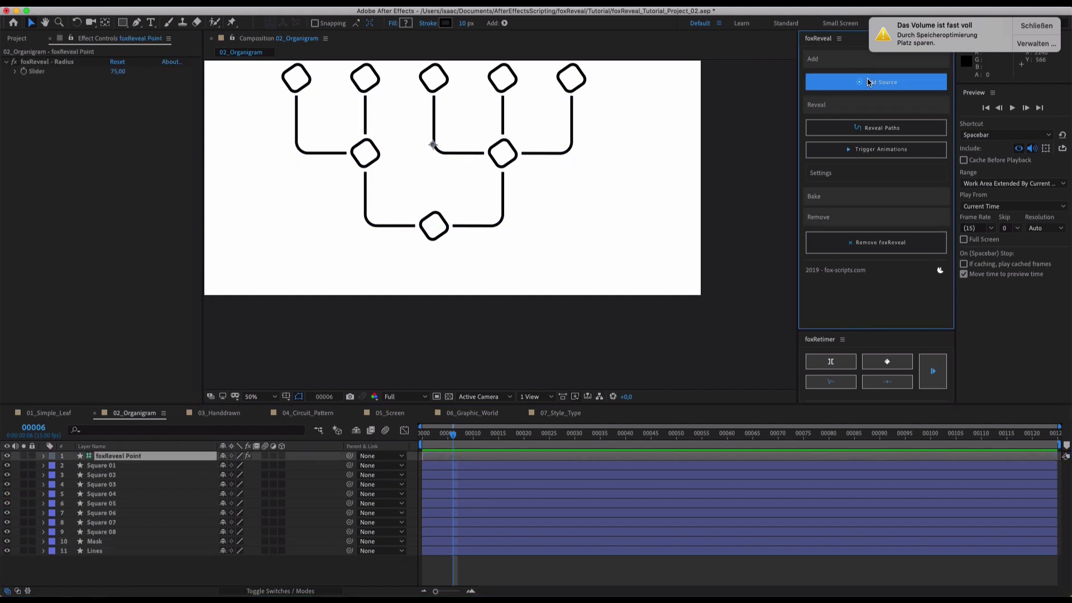
Move the source point onto the lowest square of the organigram and solo the Lines layer
mouse_move(434, 146)
left_mouse_down()
mouse_move(419, 243)
mouse_move(441, 225)
left_mouse_up()
left_click(450, 225)
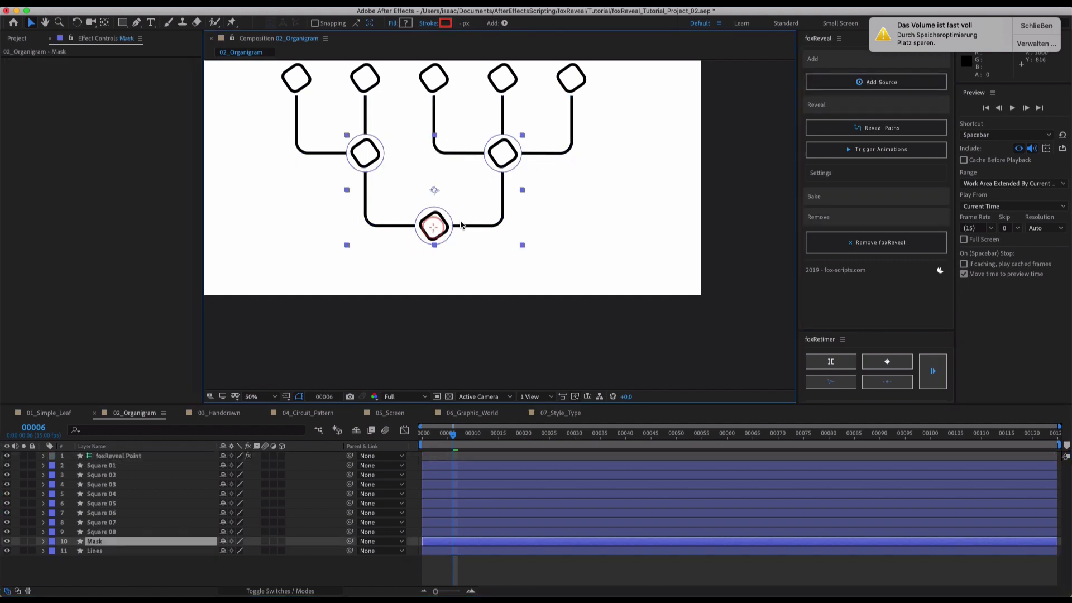
left_click(23, 550)
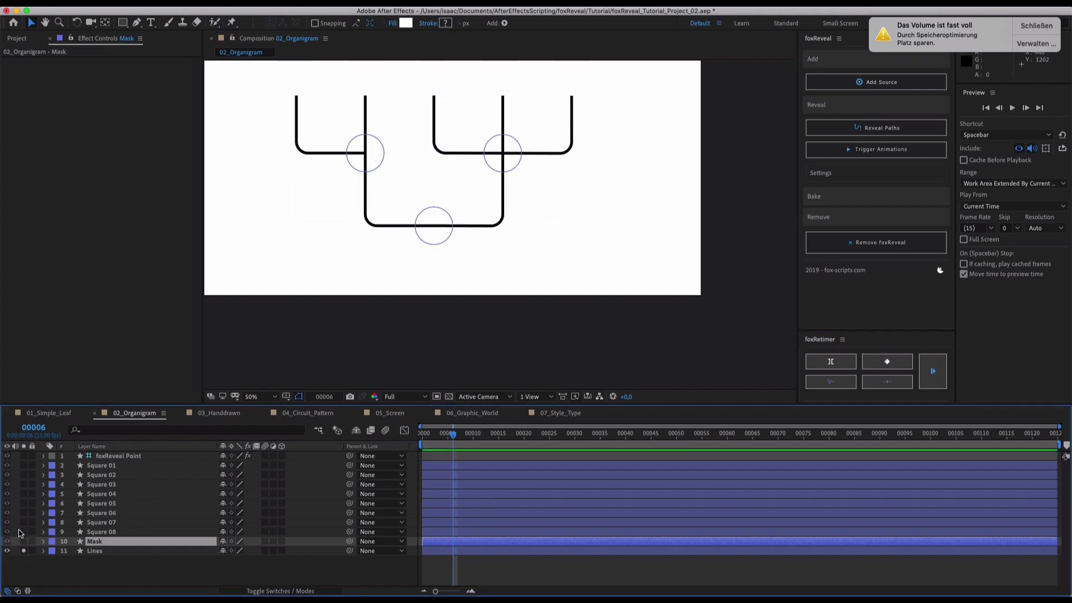
left_click(24, 541)
left_click(24, 541)
Apply Reveal Paths to the Lines layer and turn off the layer's solo
left_click(137, 551)
left_click(832, 130)
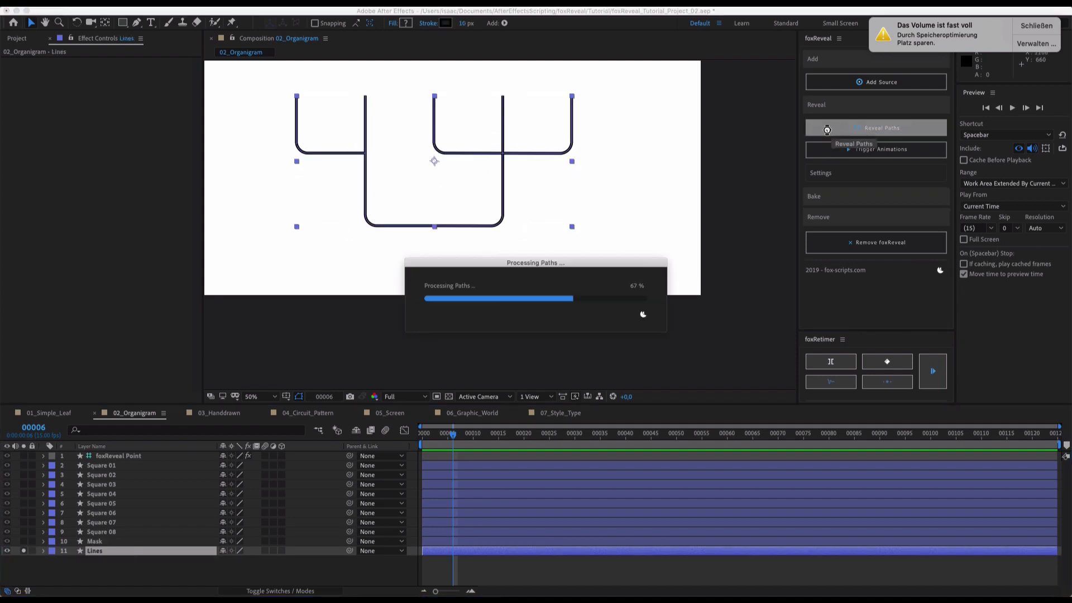
left_click(436, 434)
key("space")
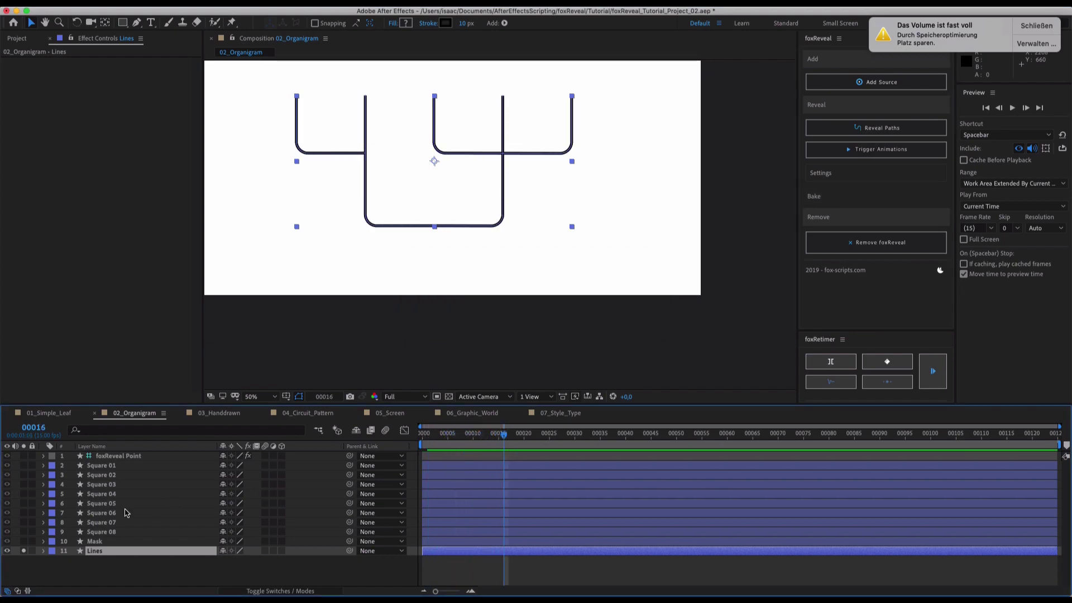
left_click(23, 550)
Select layers Square 01 through Square 08, show their keyframes and preview the scale and rotation animation
left_click(134, 532)
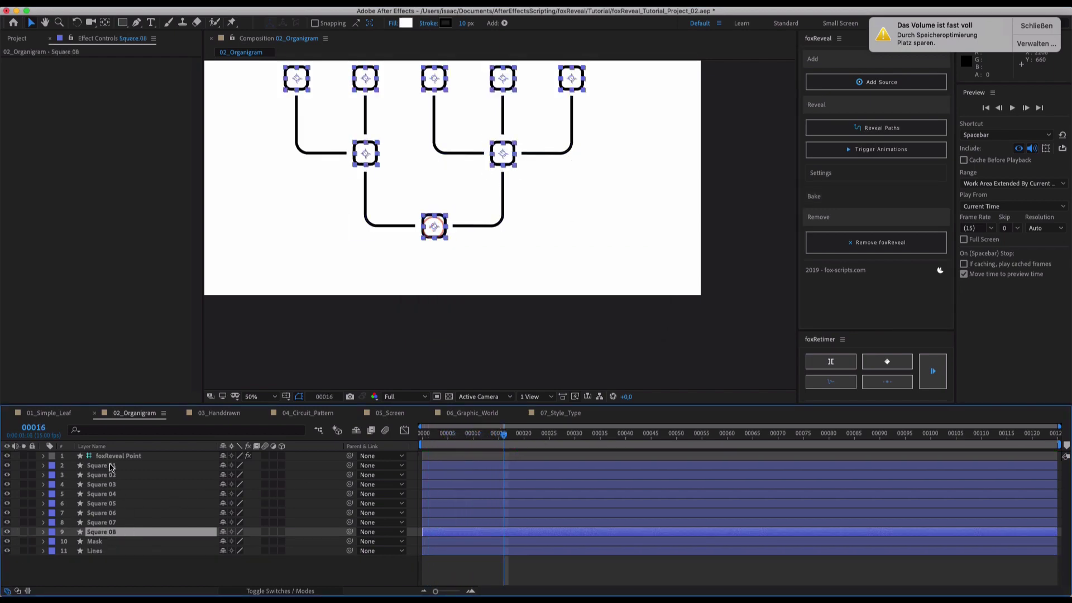
left_click(111, 466, "shift")
key("u")
key("Home")
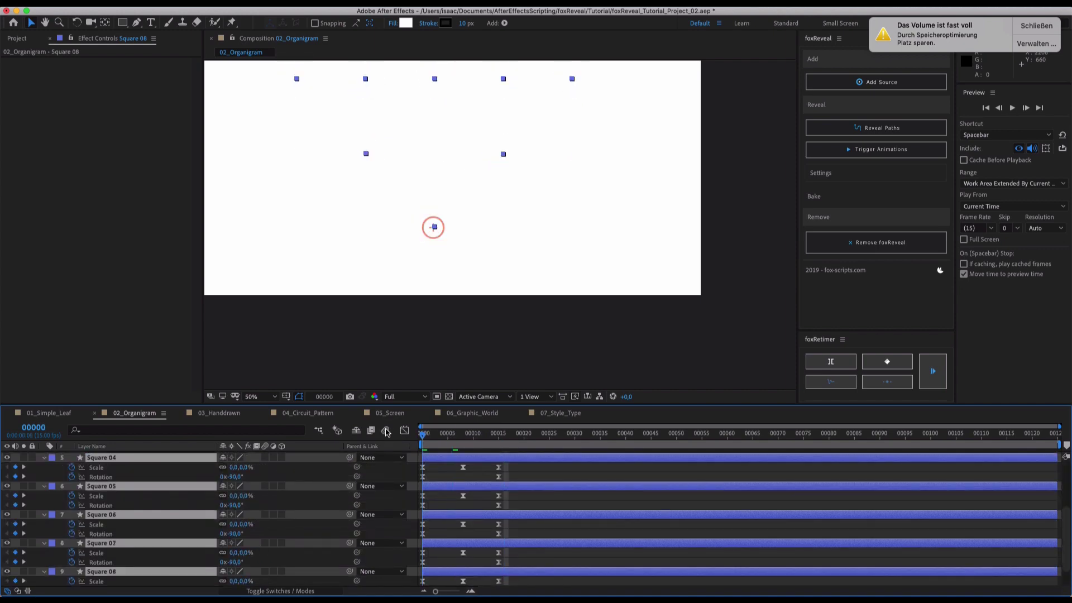
key("space")
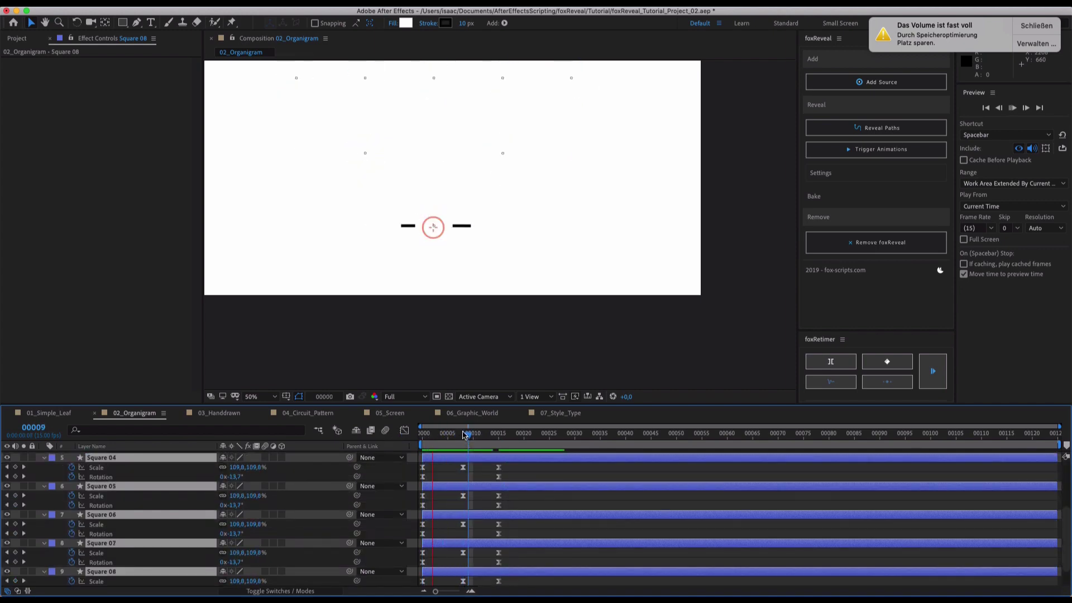
key("space")
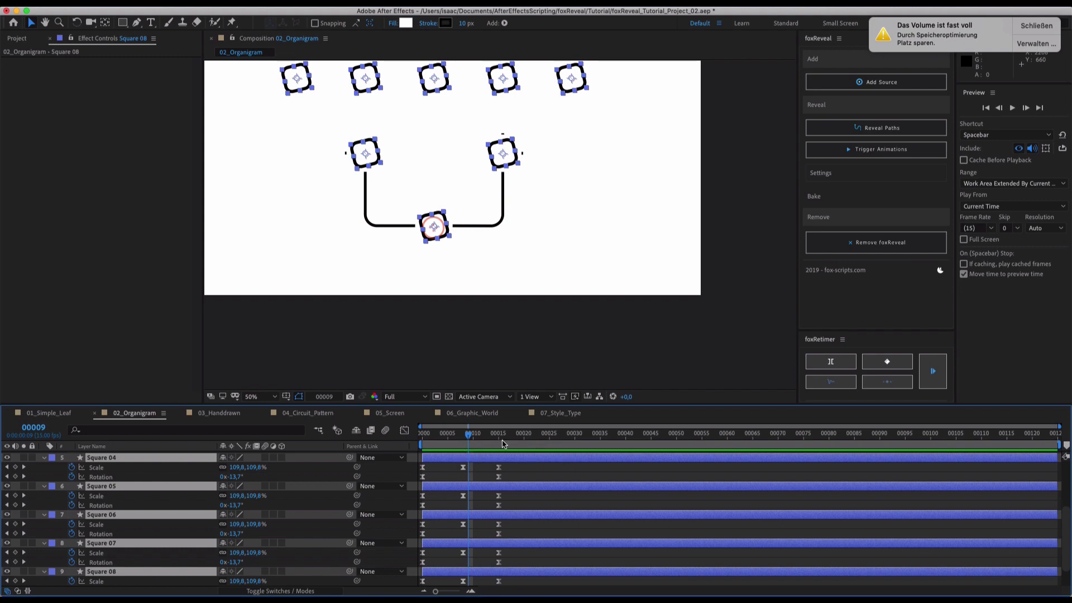
Apply Trigger Animations to the selected square layers and preview the result with the composition fitted in the viewer
left_click(857, 149)
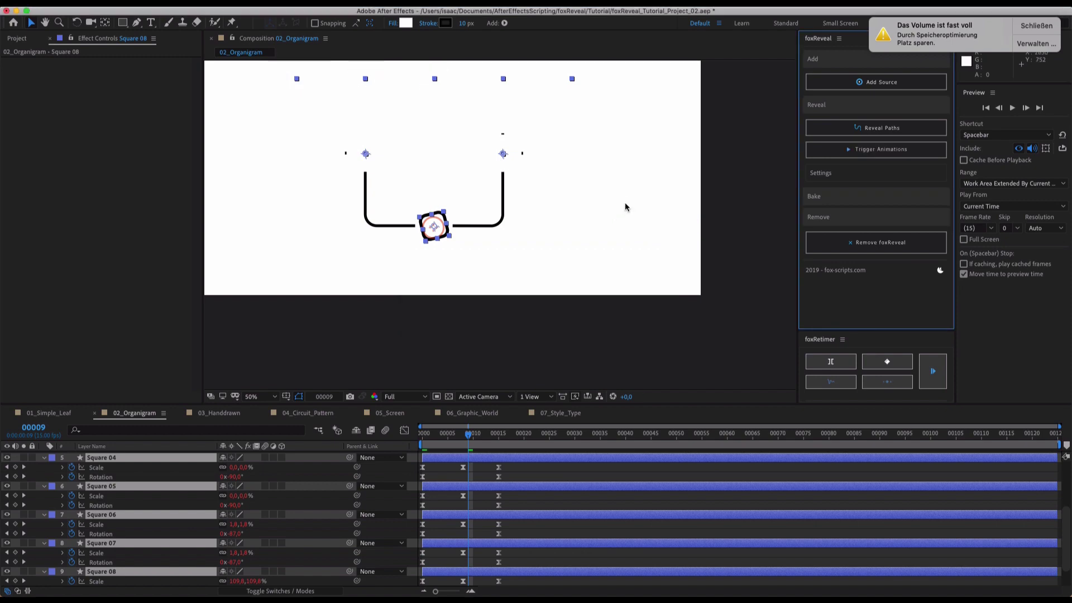
left_click(585, 231)
left_click(256, 398)
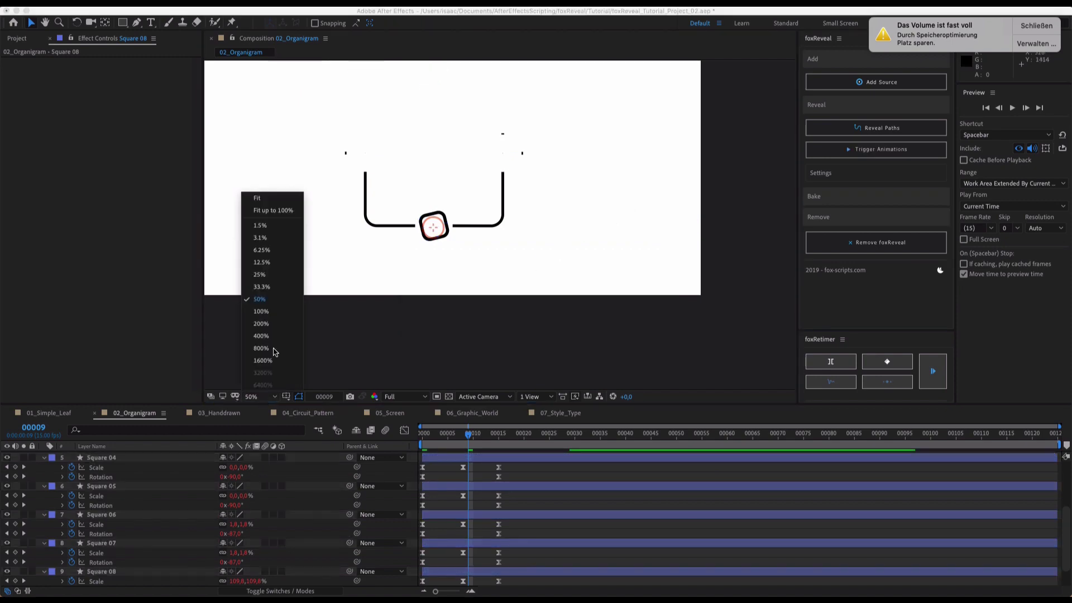
left_click(282, 198)
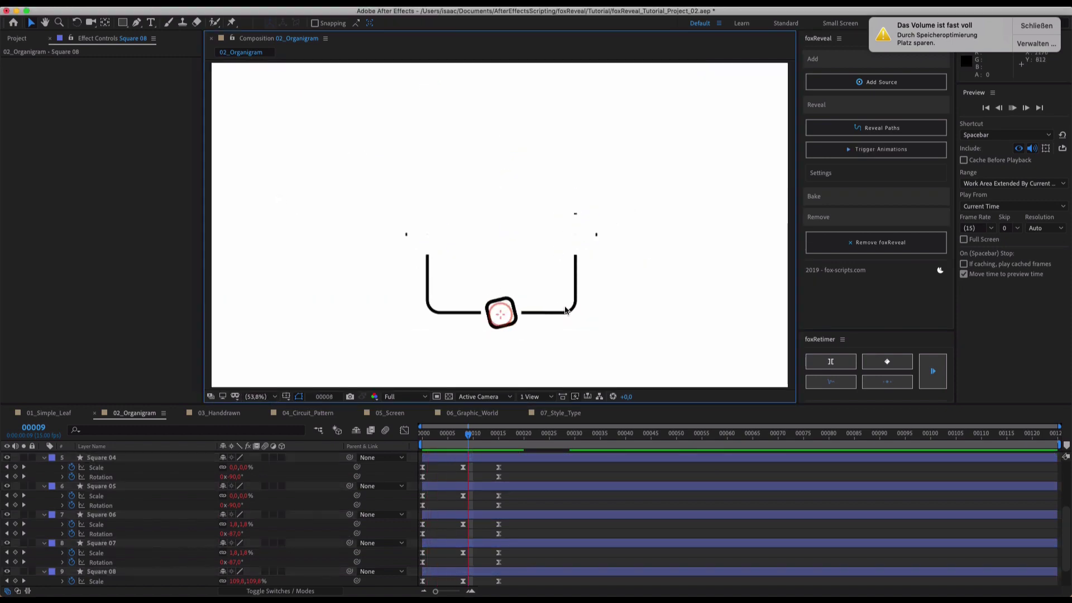
key("space")
Collapse the properties of all layers and preview the organigram's reveal with the source point hidden
left_click(100, 467)
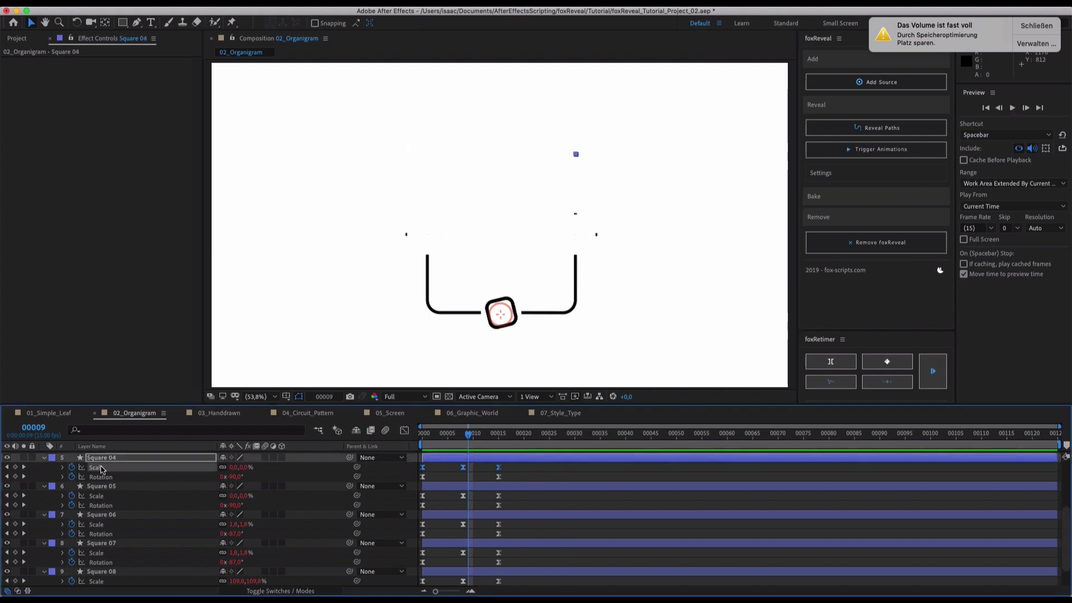
key("super+a")
key("super+shift+a")
key("super+a")
left_click(44, 457)
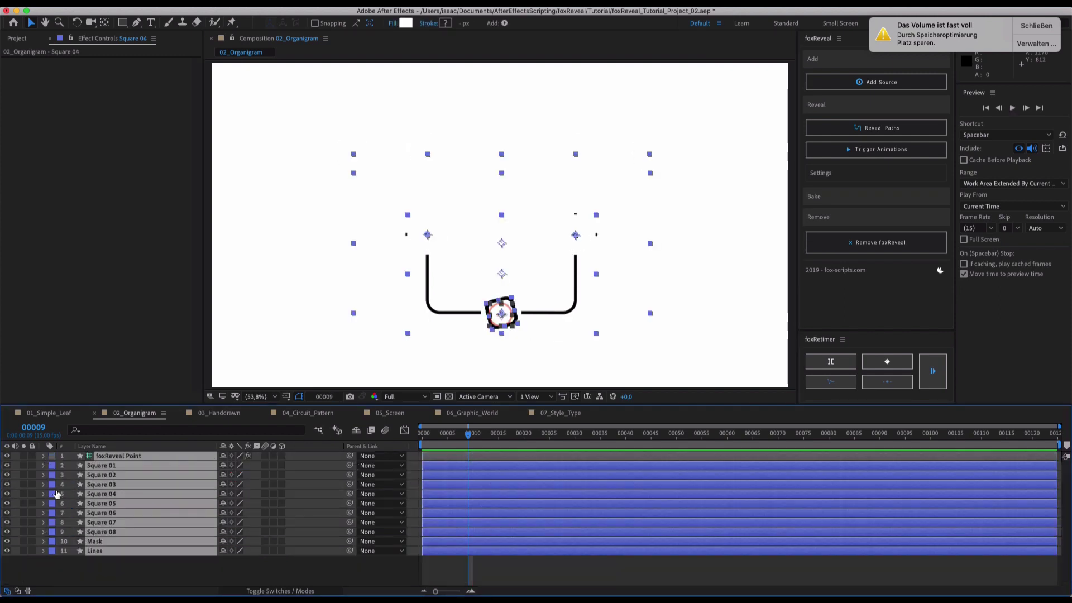
key("F2")
key("space")
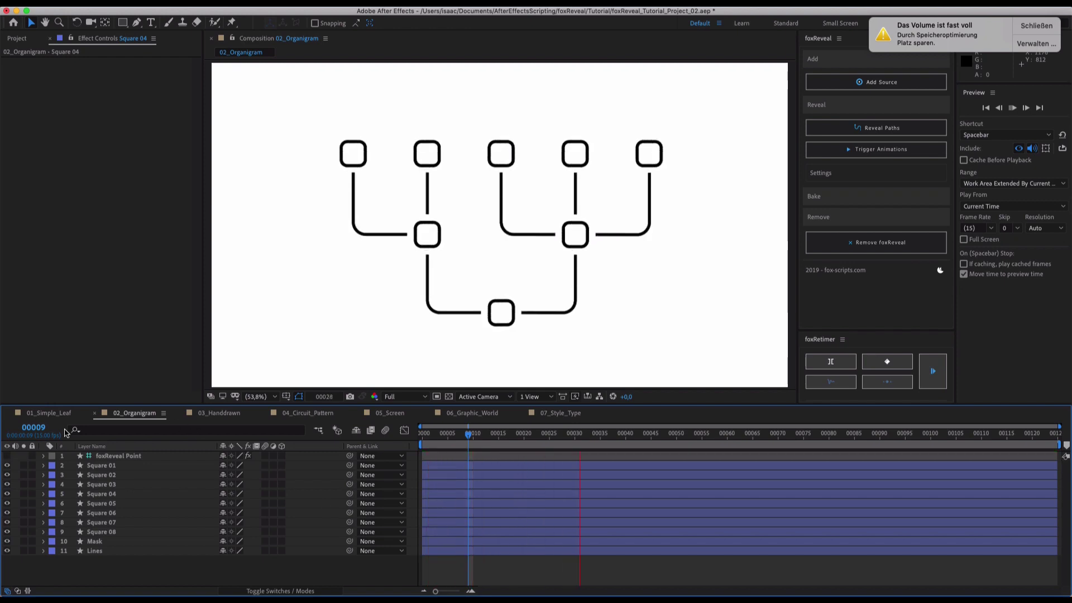
Switch to the 03_Handdrawn composition and draw a five-point open path with the Pen tool, from a straight descent into a wavy curve
left_click(49, 412)
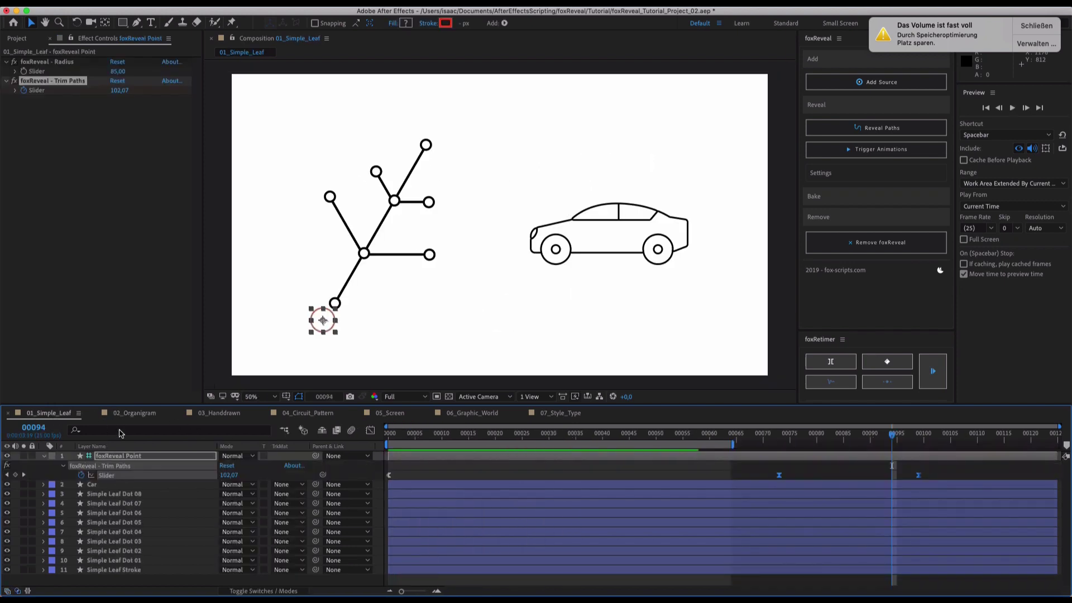
left_click(128, 413)
left_click(216, 414)
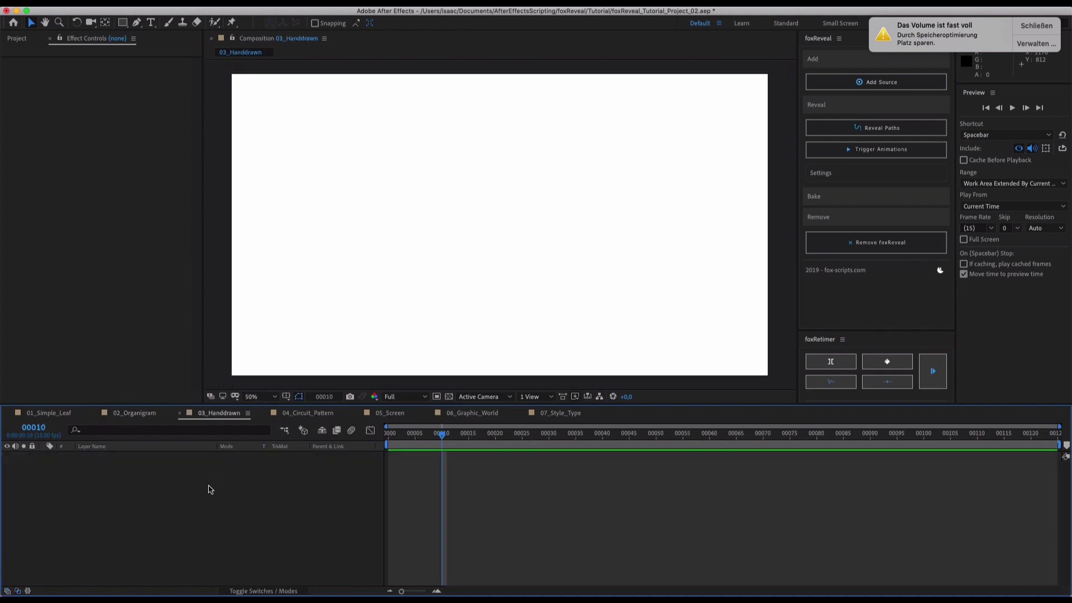
left_click(136, 23)
left_click(288, 96)
left_click(310, 250)
left_click_drag(564, 266, 583, 236)
left_click(601, 169)
left_click_drag(688, 299, 722, 307)
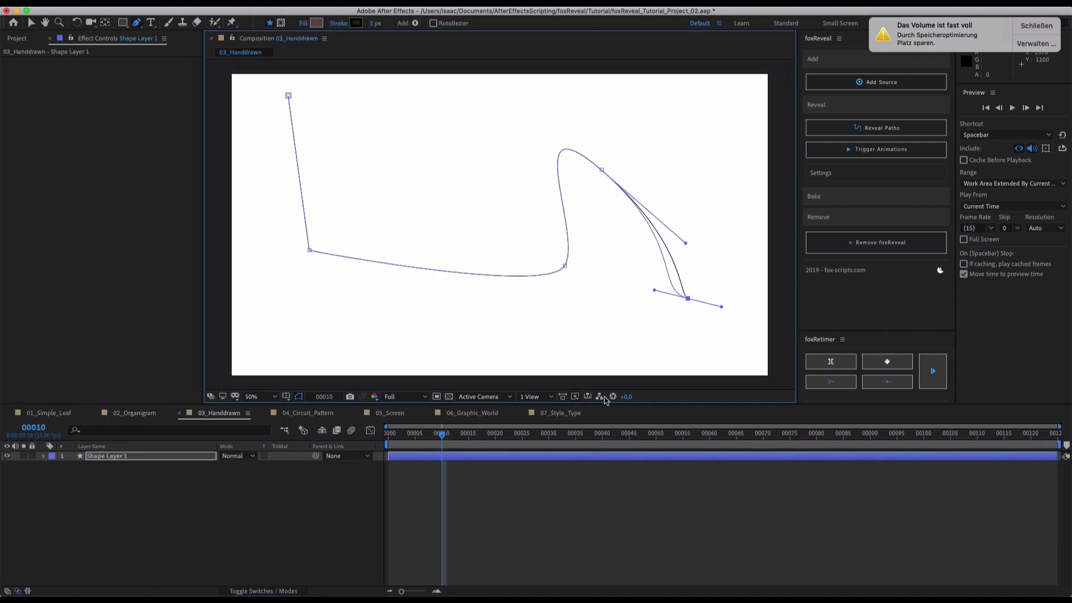
Add two more paths to the shape layer: a curve crossing the first path and a short straight line ending on it
left_click(416, 457)
left_click(446, 132)
left_click_drag(408, 315, 512, 352)
left_click(531, 327, "super")
left_click(519, 275)
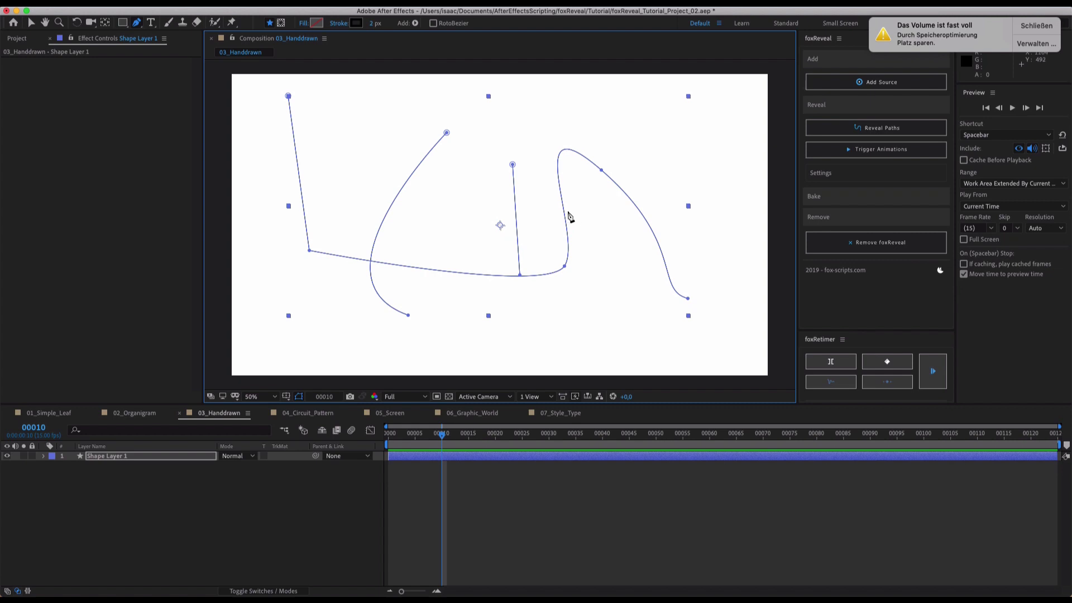
Add a short branch starting on the first path's rising curve and an arc crossing its descending part
left_click(569, 208)
left_click(606, 226)
left_click_drag(571, 210, 566, 208)
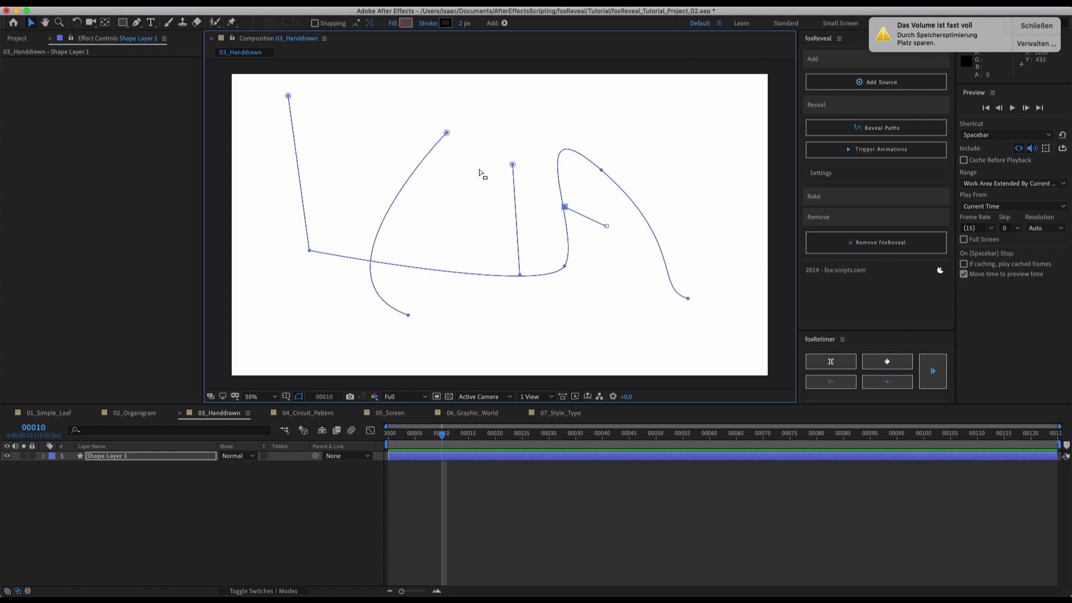
key("g")
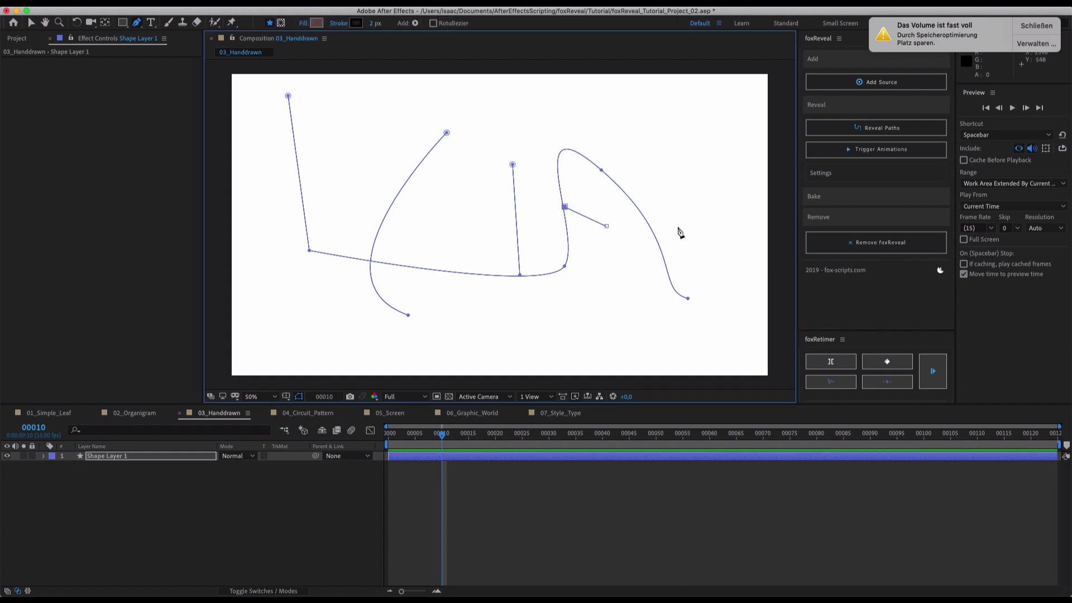
left_click(710, 184)
left_click_drag(628, 273, 647, 366)
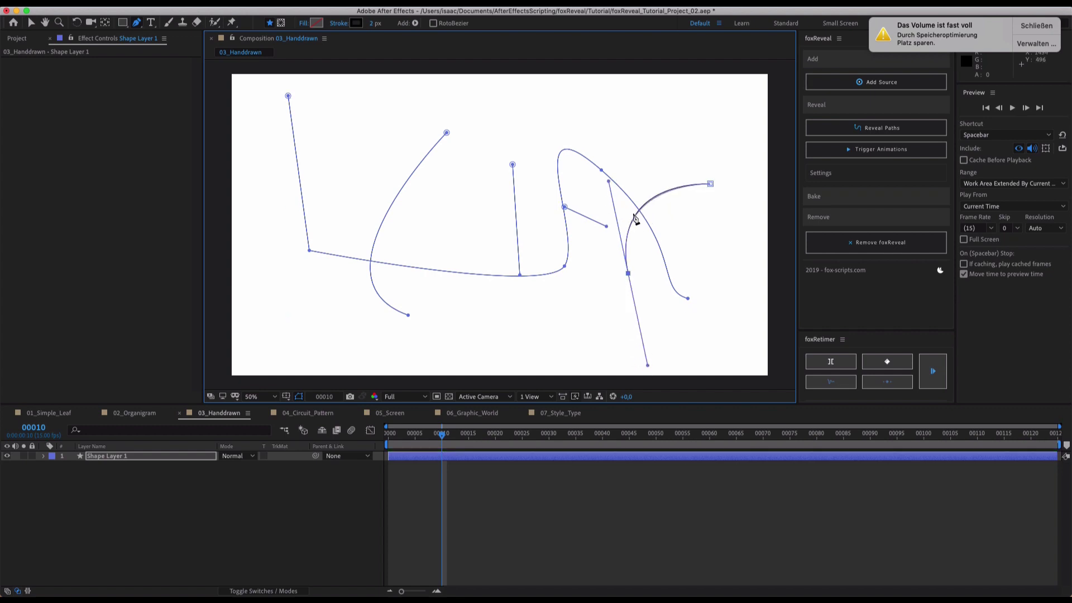
Add a foxReveal source point to the hand-drawn composition and place it at the upper start of the first path
key("v")
left_click(205, 476)
left_click(201, 455)
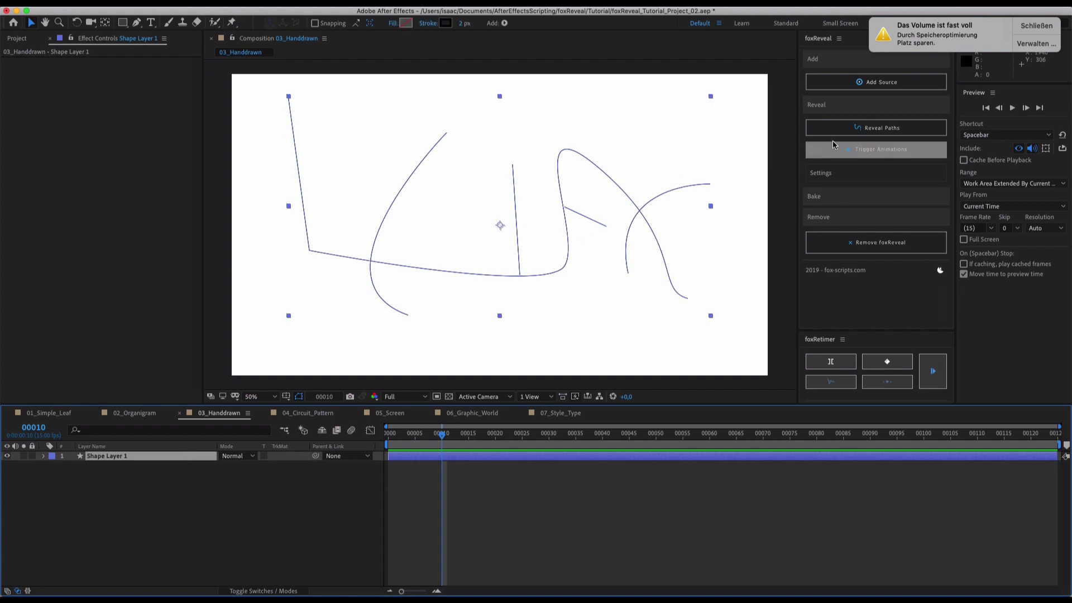
left_click(847, 82)
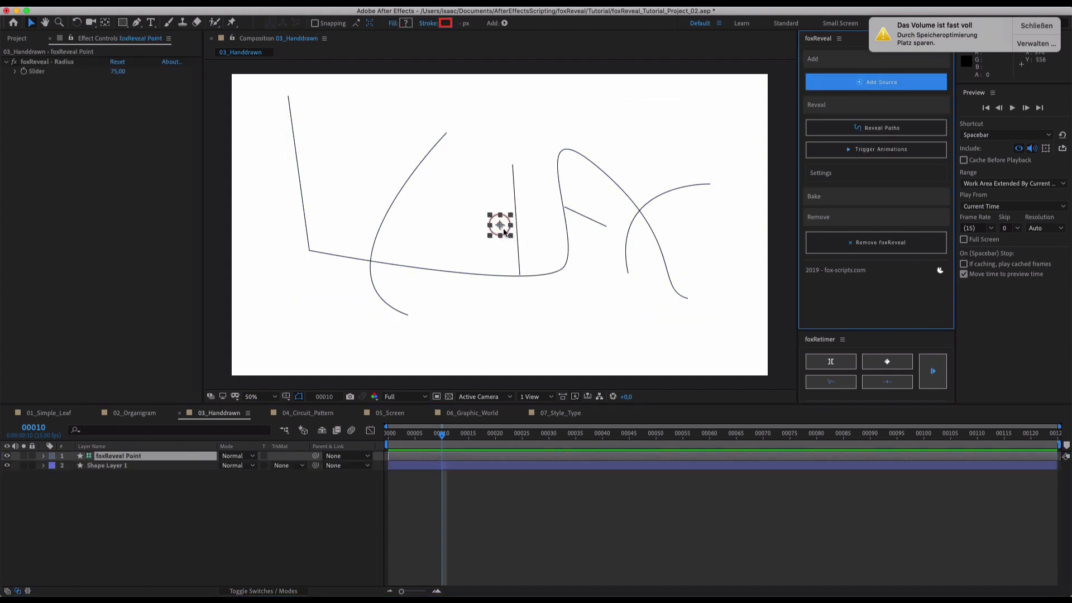
left_click_drag(500, 226, 287, 100)
Apply Reveal Paths to Shape Layer 1 and preview how the hand-drawn lines grow
left_click(289, 106)
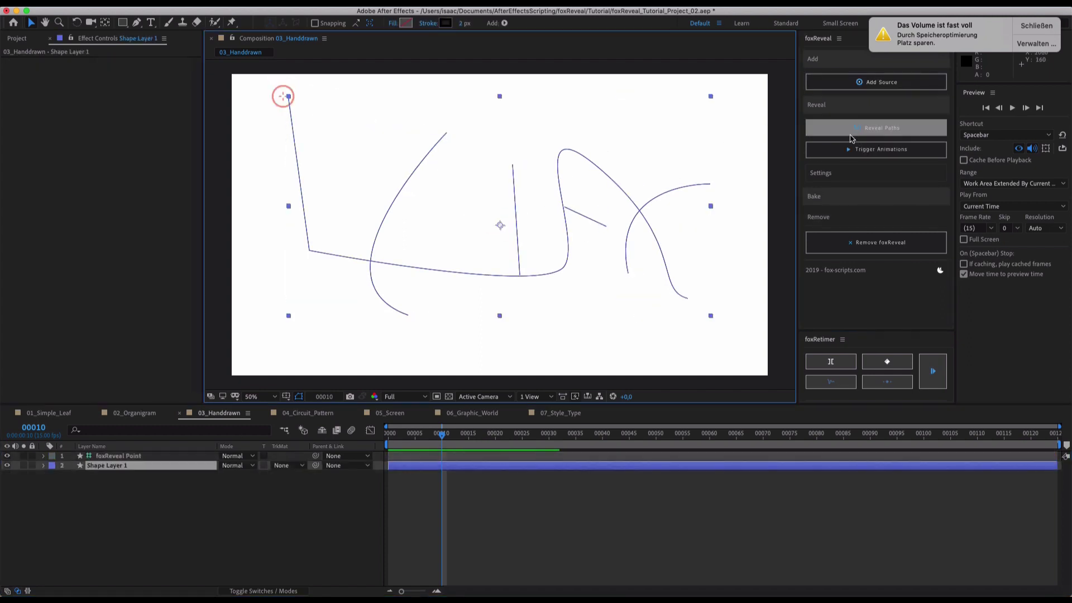
left_click(882, 128)
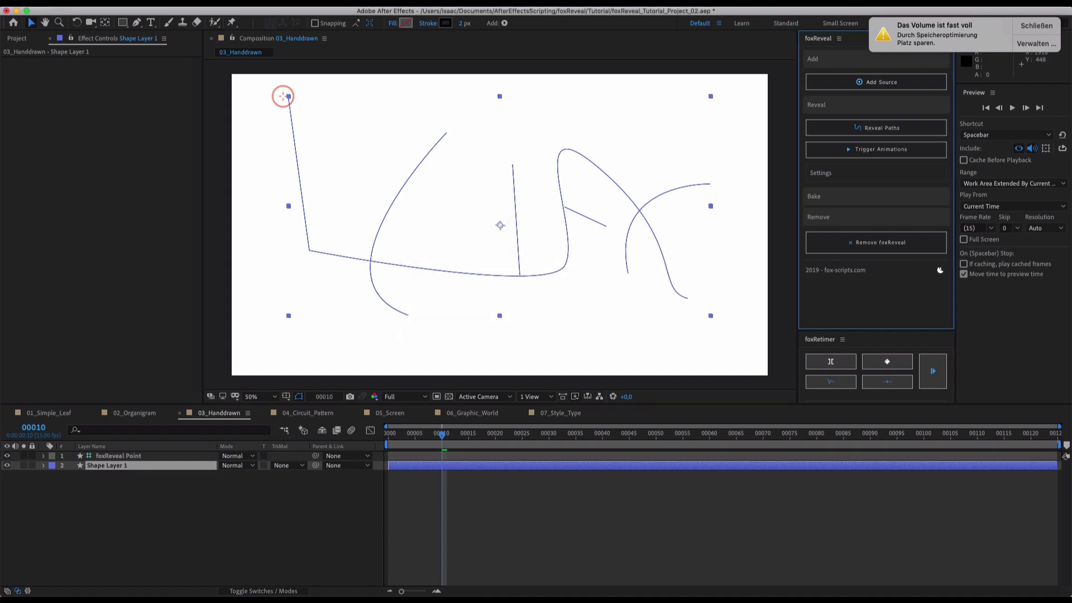
left_click(424, 446)
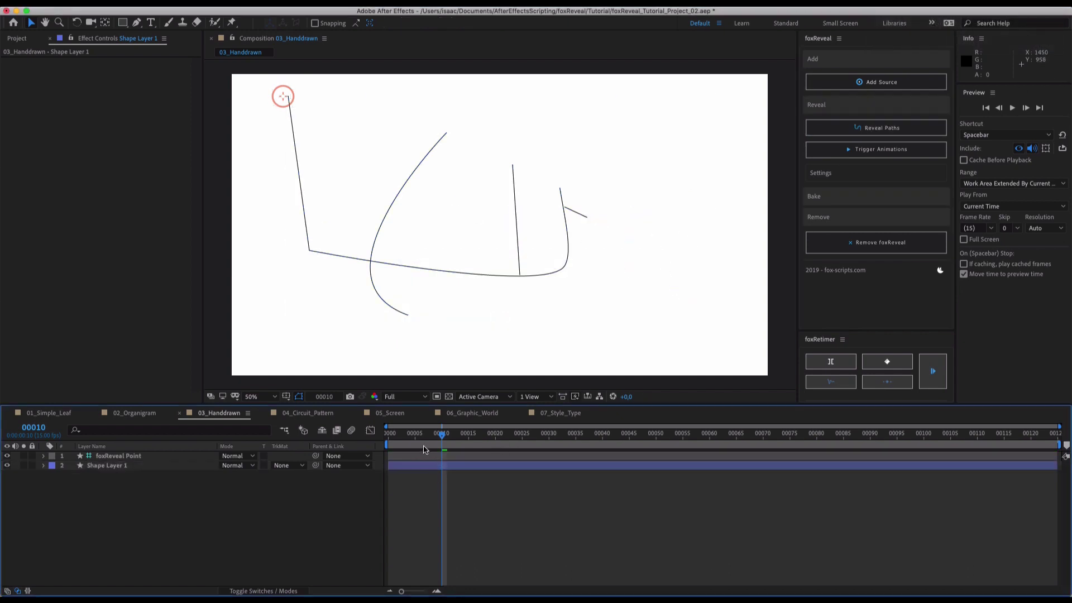
mouse_move(424, 447)
left_mouse_down()
mouse_move(389, 441)
mouse_move(491, 445)
mouse_move(421, 447)
left_mouse_up()
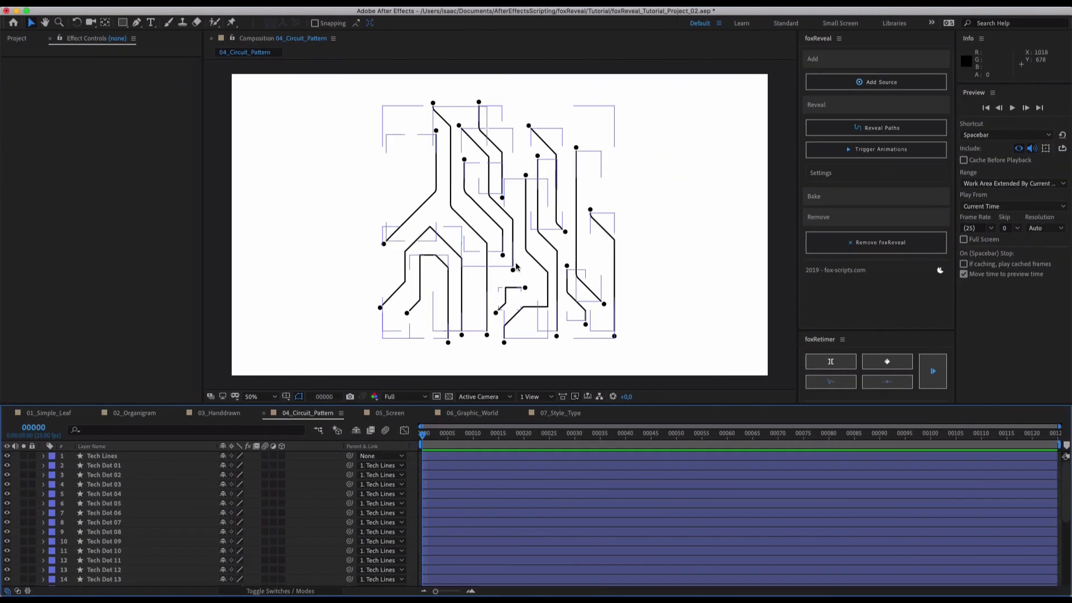
Switch to the 04_Circuit_Pattern composition, add a foxReveal source point and place it just above the uppermost dot near the pattern's left side
scroll(424, 157, "down", 2)
scroll(480, 211, "up", 2)
left_click(447, 253)
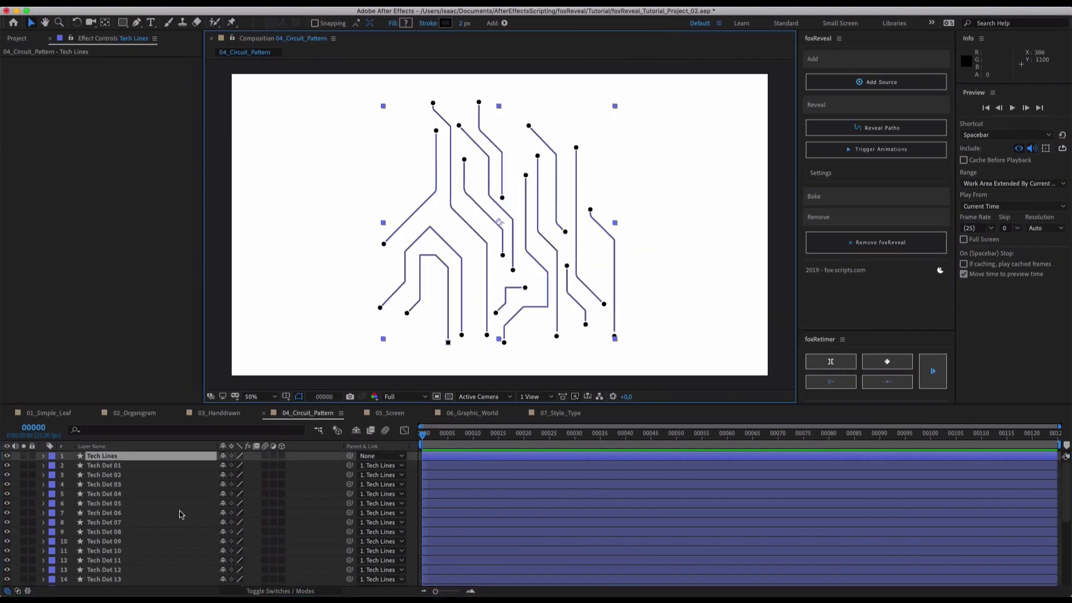
scroll(74, 524, "down", 5)
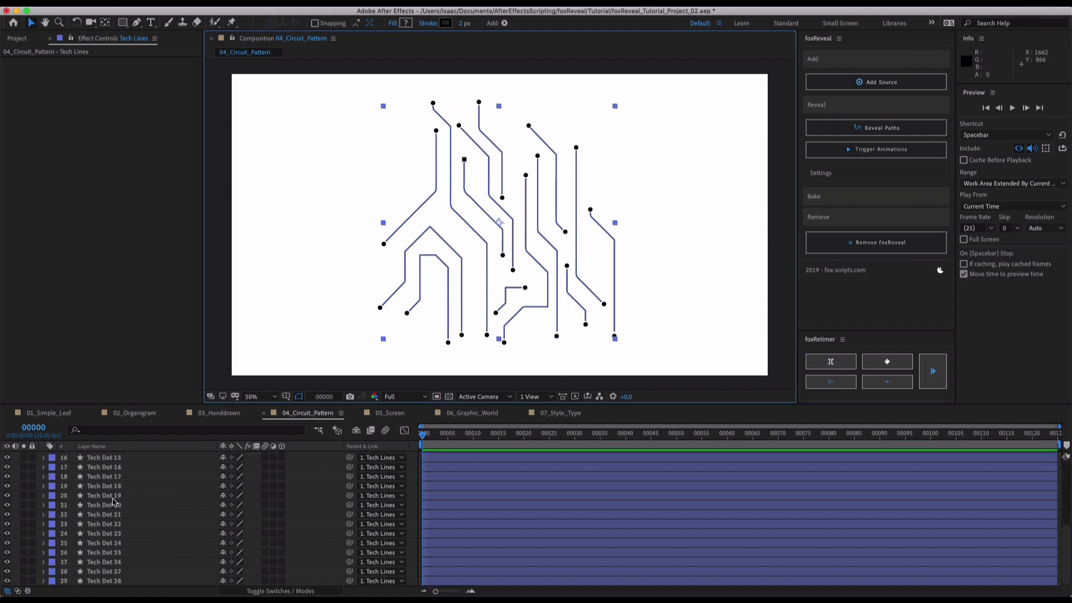
scroll(116, 522, "up", 5)
left_click(871, 82)
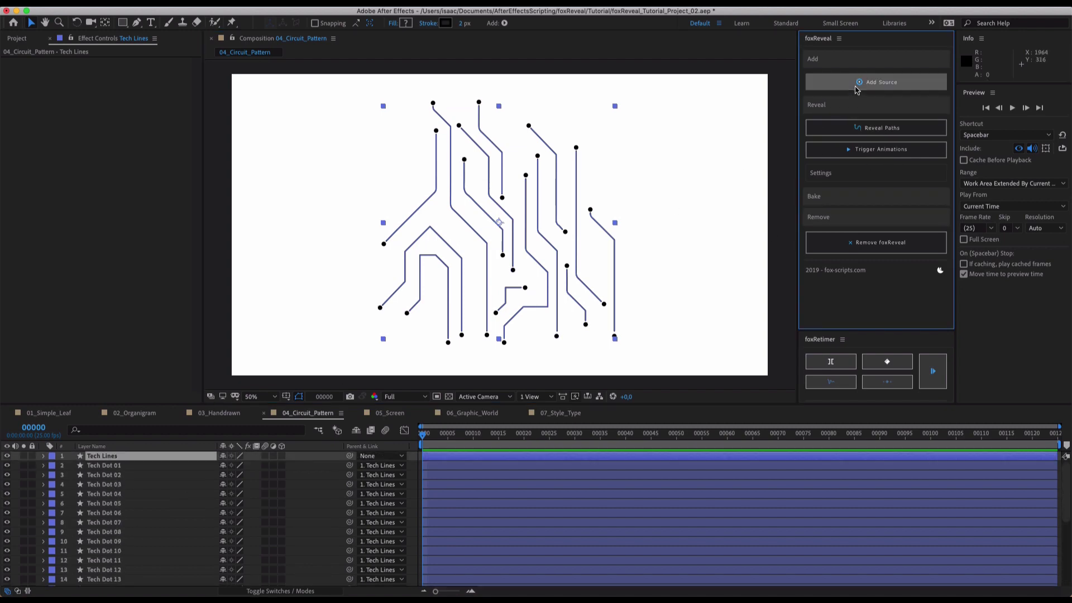
left_click_drag(442, 103, 431, 91)
Set the source point's foxReveal Radius slider to 106 so its circle reaches the start of the nearest line
left_click(439, 116)
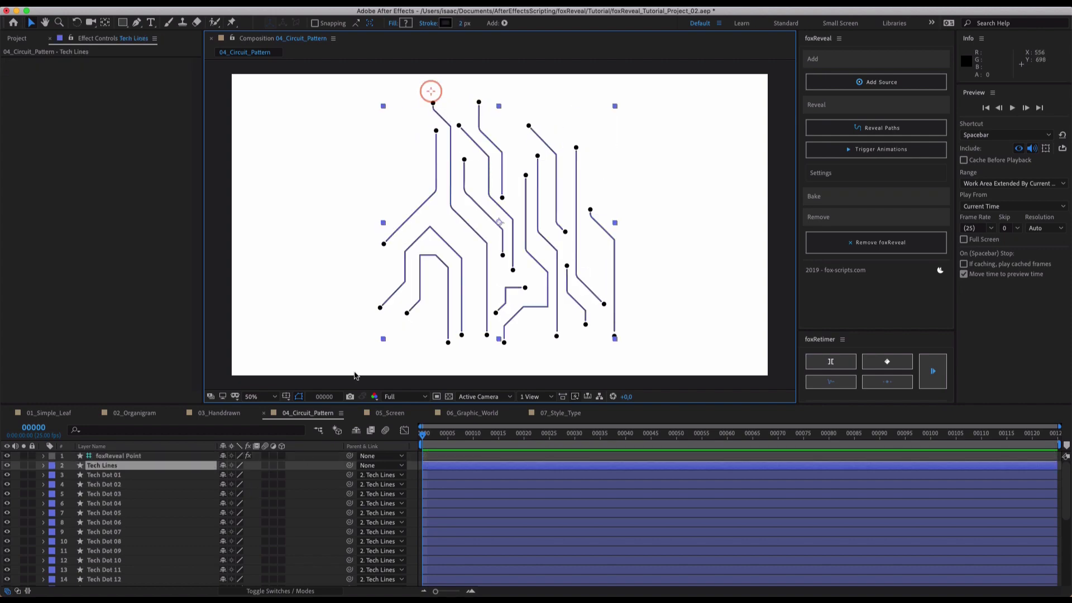
left_click(431, 91)
scroll(427, 92, "up", 2)
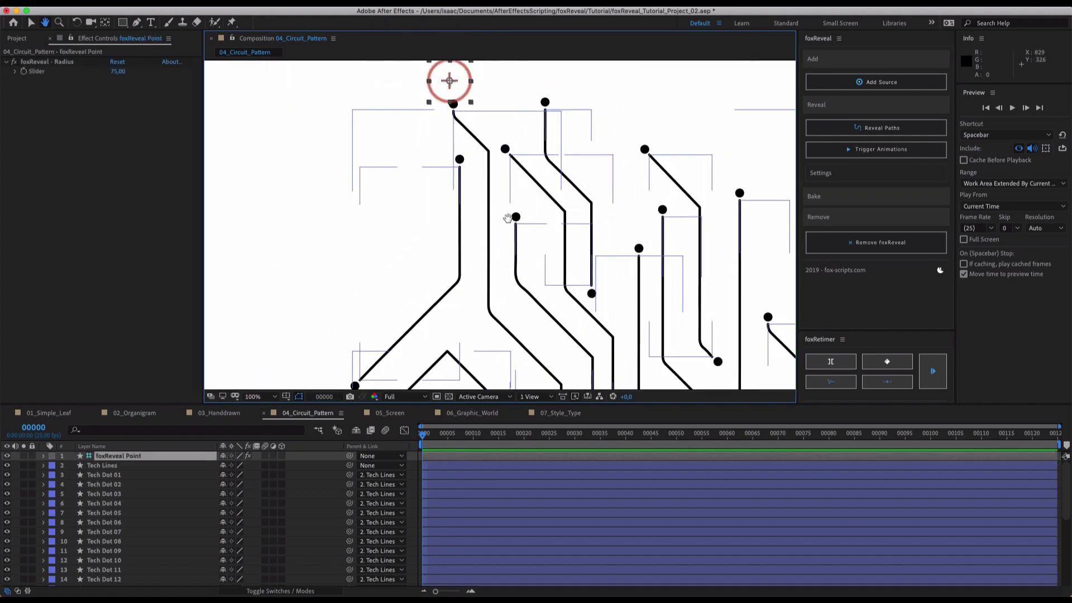
left_click_drag(121, 74, 205, 111)
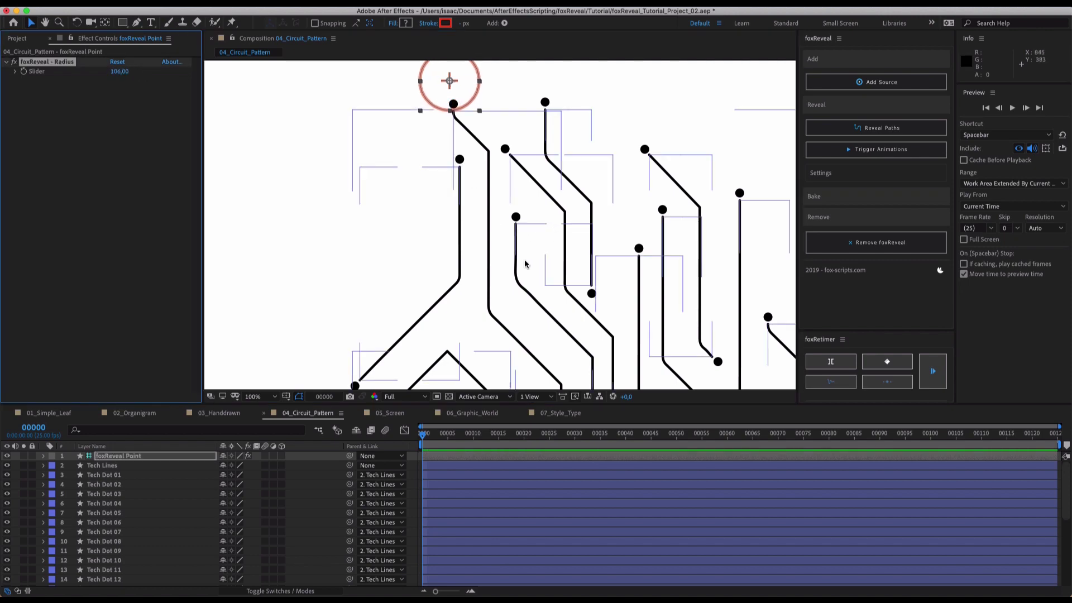
key("comma")
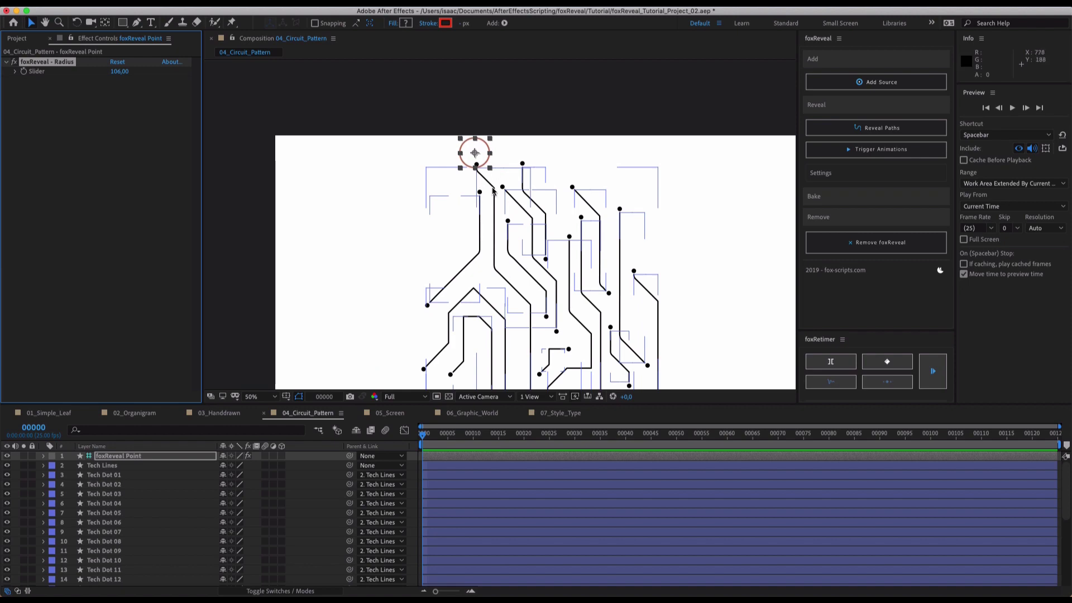
Apply Reveal Paths to the Tech Lines layer and preview the circuit's reveal
scroll(113, 523, "down", 3)
scroll(119, 475, "up", 3)
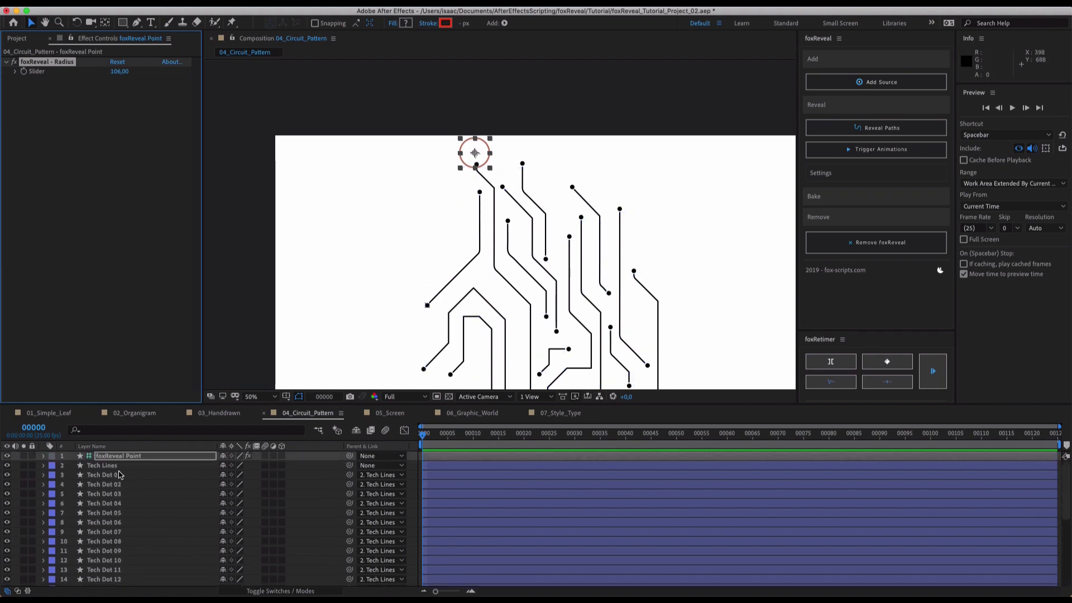
left_click(119, 470)
left_click(876, 128)
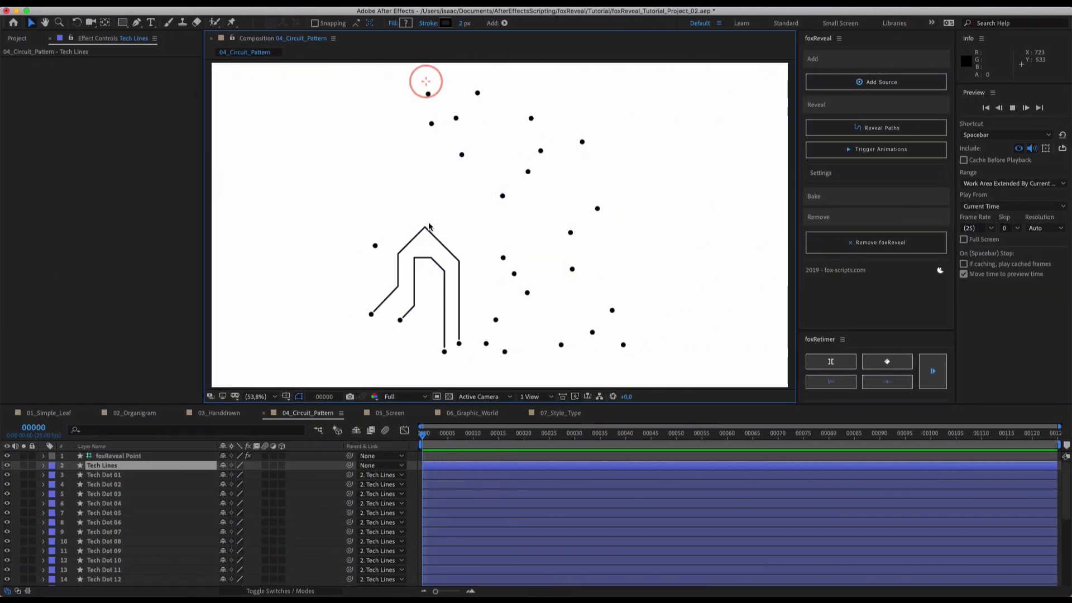
Enlarge the foxReveal source point's Radius until its circle clearly extends past the nearest dot
key("space")
left_click(425, 78)
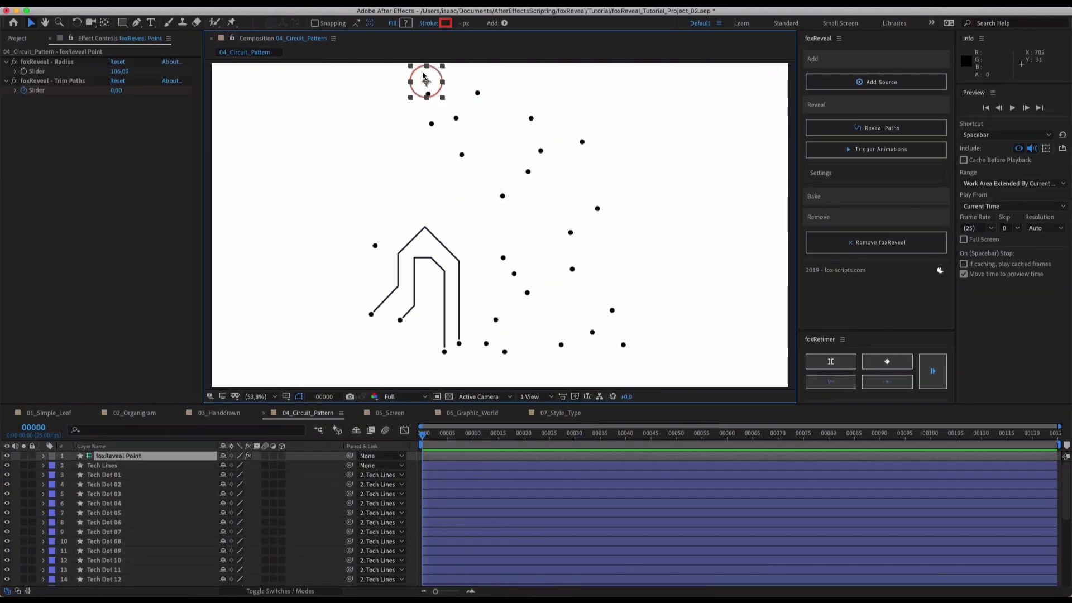
left_click_drag(114, 71, 156, 77)
Reapply Reveal Paths to the Tech Lines layer and preview how the circuit lines grow
left_click(460, 188)
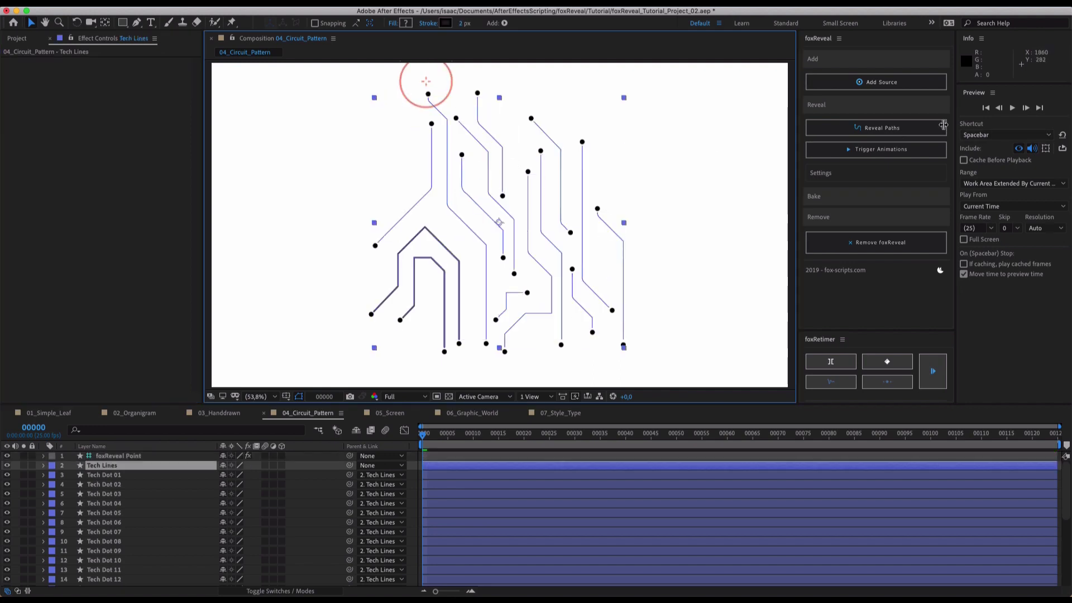
left_click(915, 128)
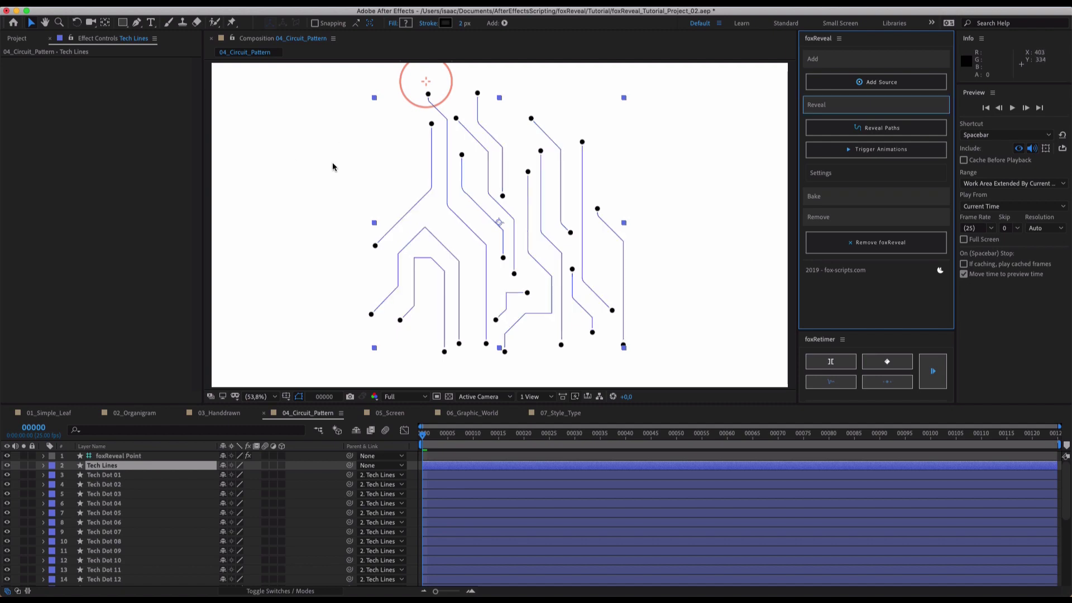
left_click(749, 276)
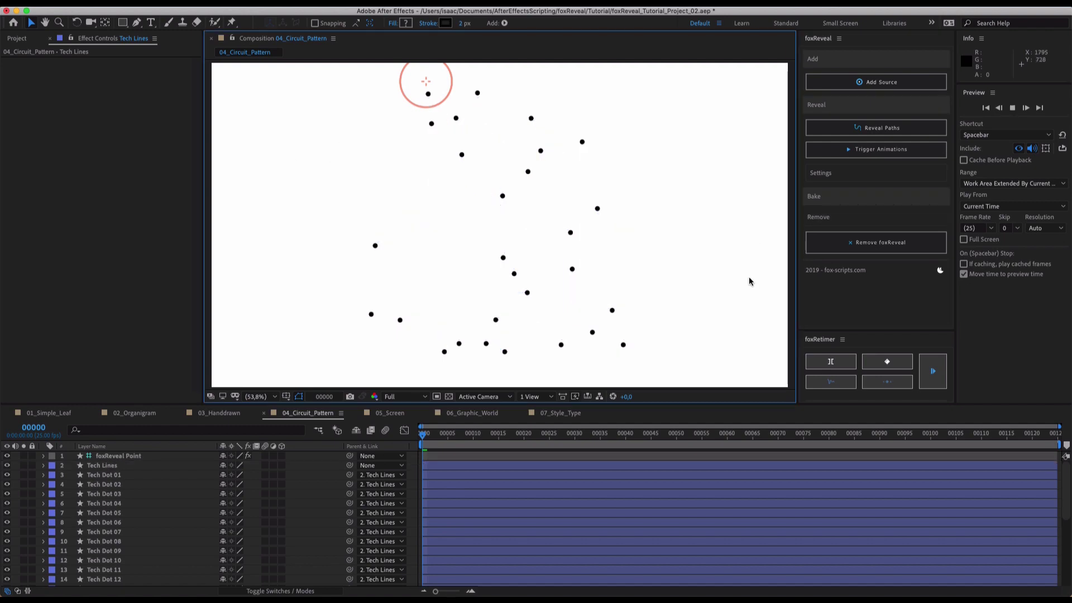
key("space")
left_click(643, 324)
key("space")
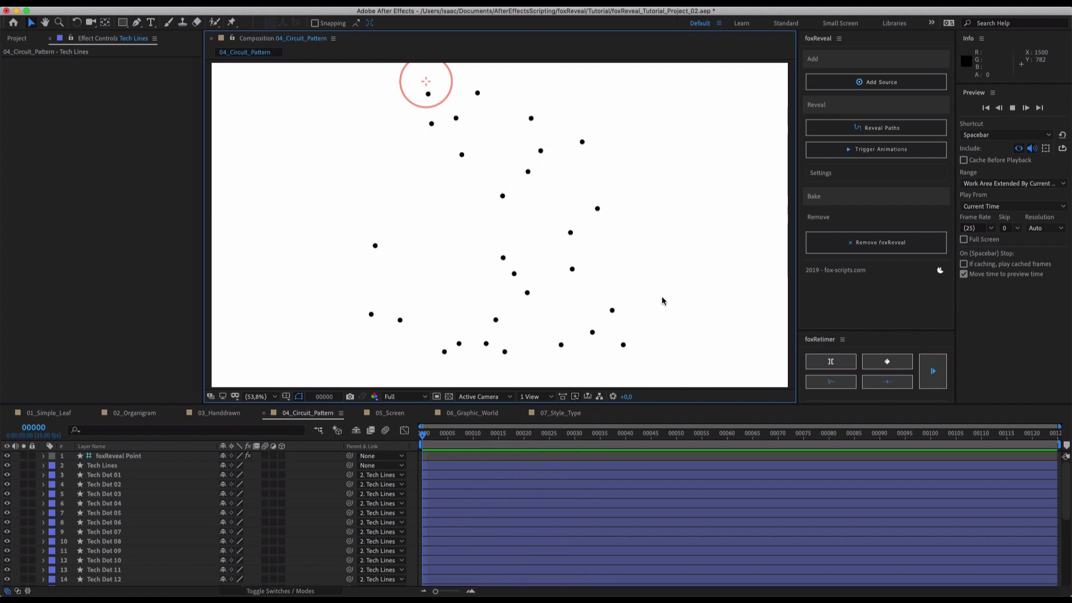
key("space")
Select all layers from Tech Dot 01 to Tech Dot 28 and check their Scale keyframes by scrubbing to frame 19
left_click(111, 475)
scroll(124, 521, "down", 5)
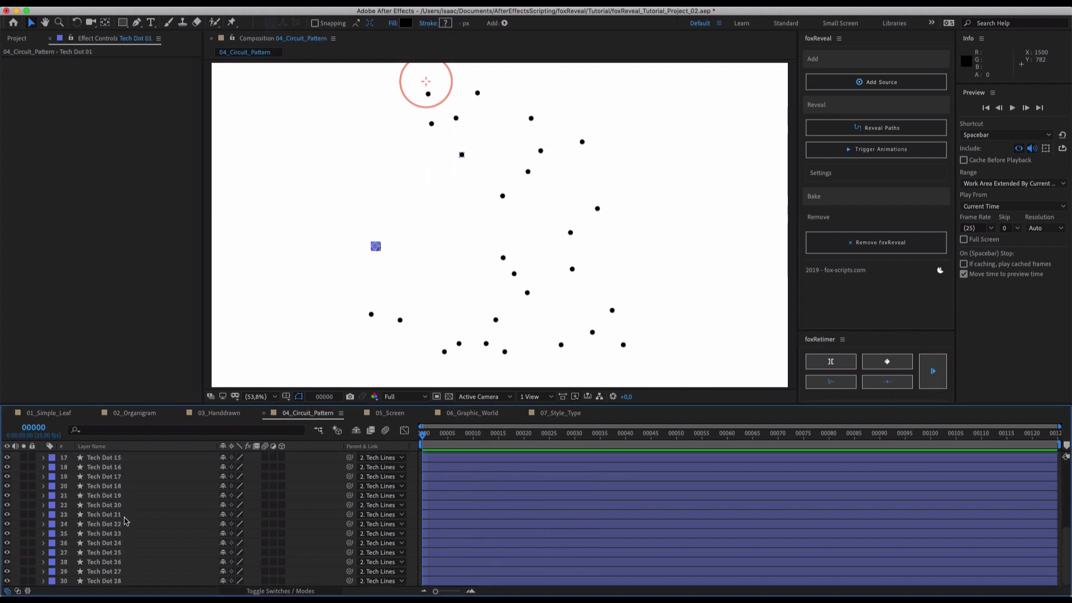
left_click(120, 582, "shift")
scroll(411, 492, "up", 5)
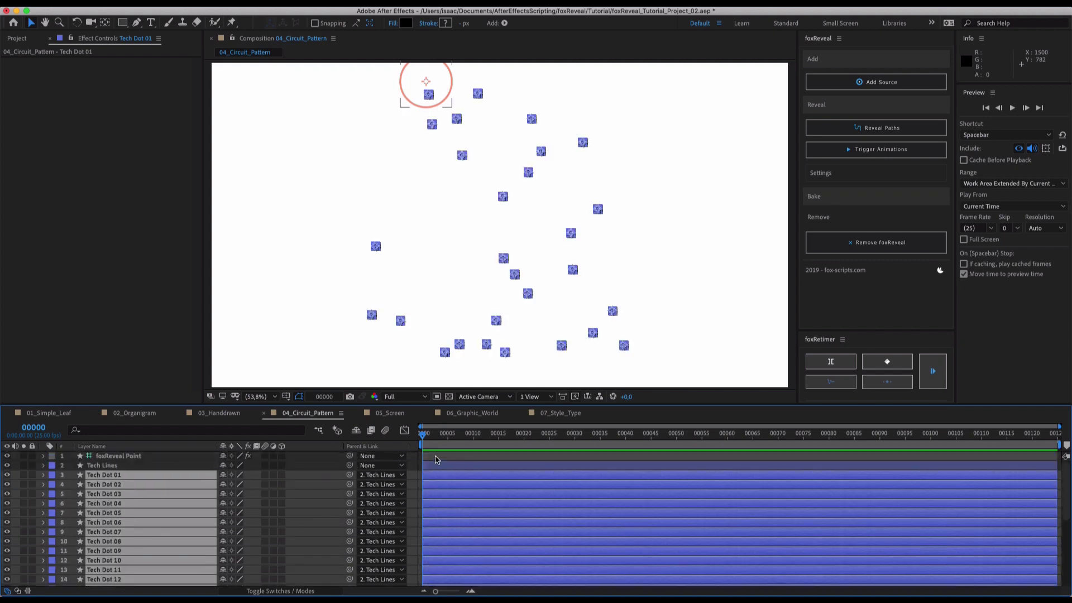
key("u")
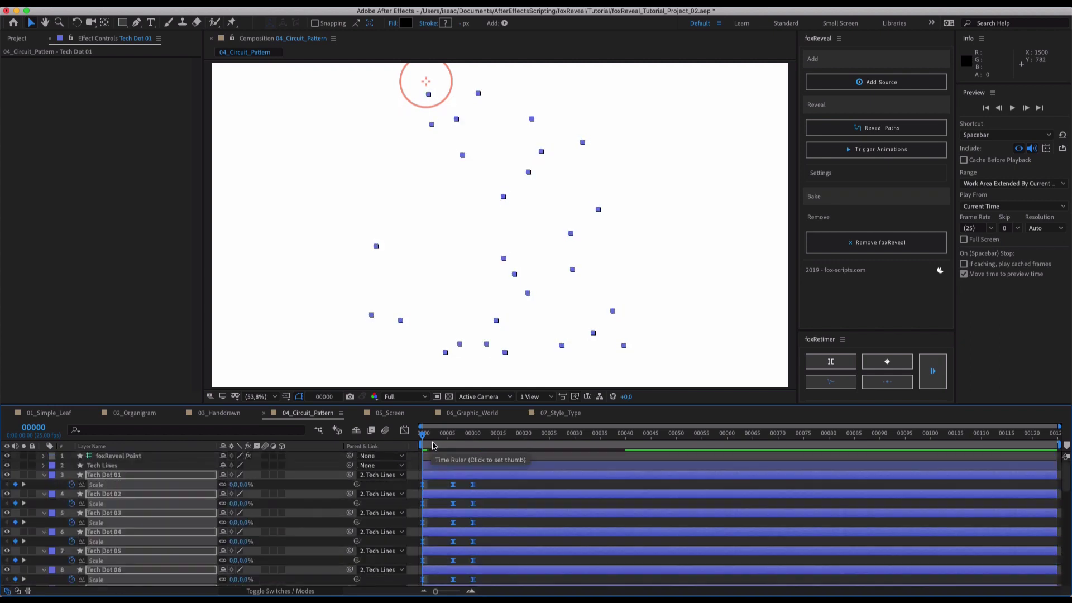
mouse_move(429, 438)
left_mouse_down()
mouse_move(553, 443)
mouse_move(519, 444)
left_mouse_up()
key("space")
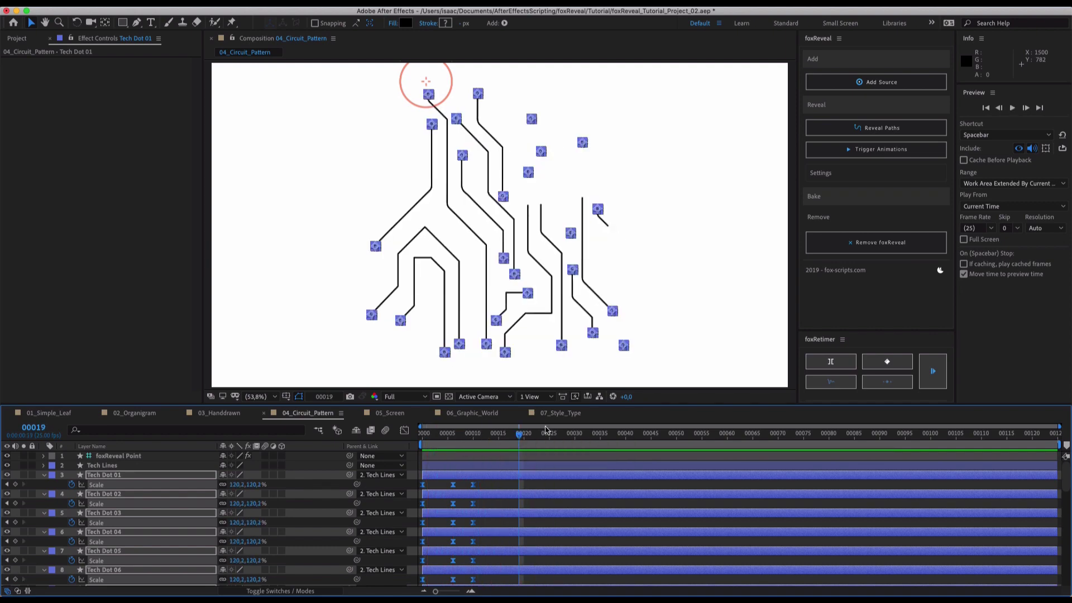
Apply Trigger Animations to the selected dots and preview them with the foxReveal Point layer hidden and the composition view at 25%
left_click(877, 149)
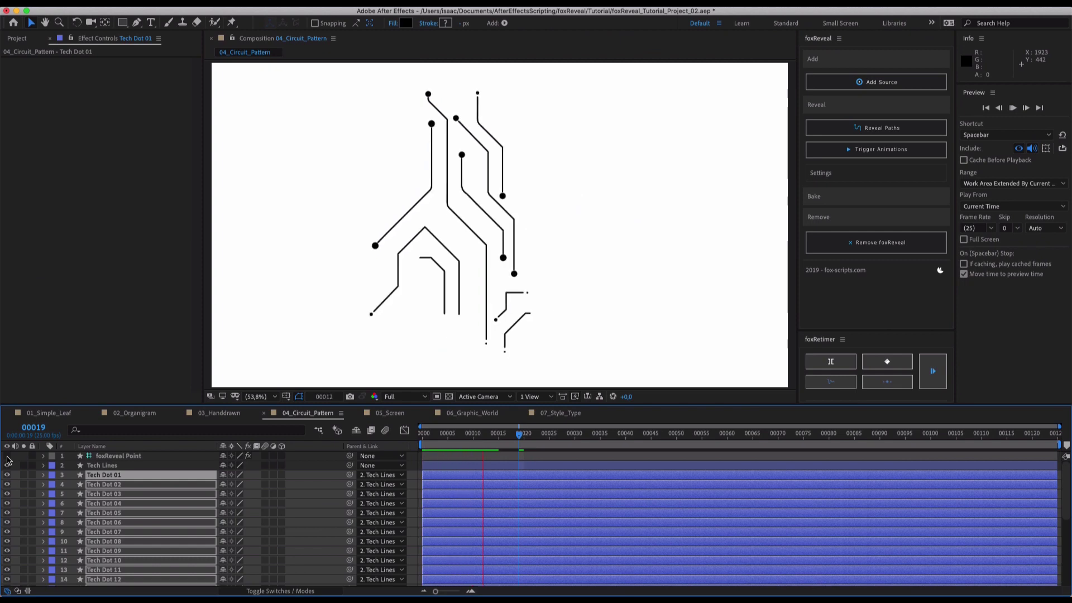
scroll(484, 263, "down", 3)
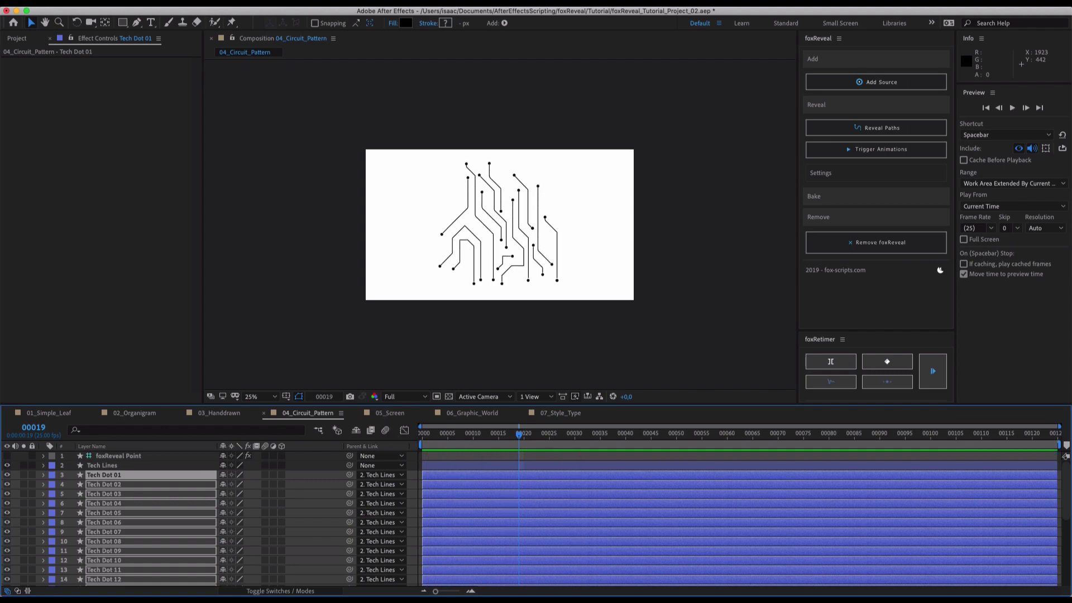
key("space")
scroll(182, 478, "down", 3)
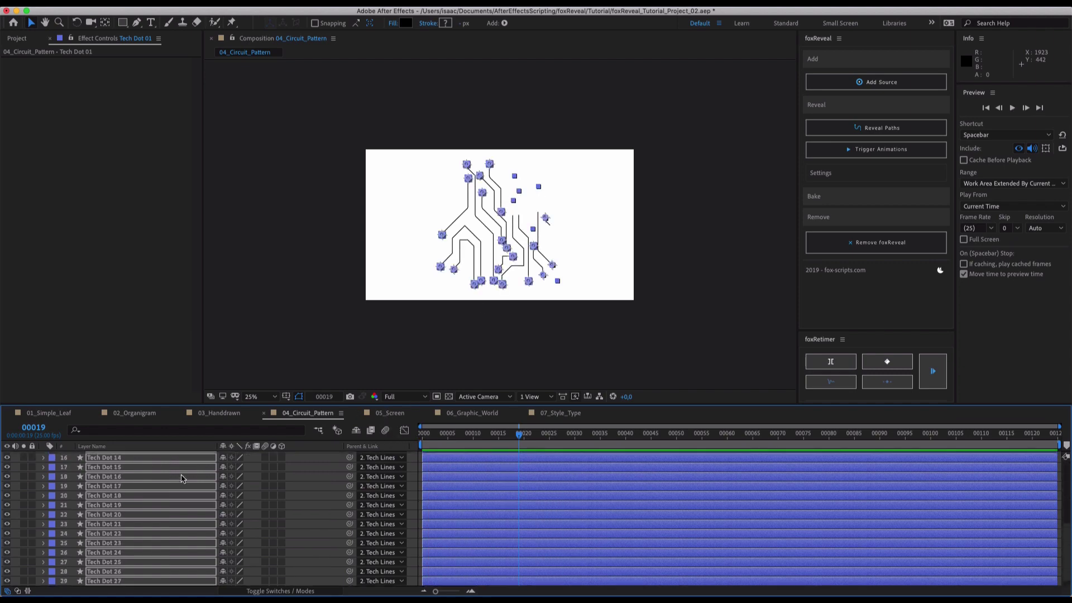
left_click(181, 478)
In the 05_Screen composition, add a foxReveal source point just outside the monitor's upper-left corner and apply Reveal Paths to Screen Lines
left_click(382, 413)
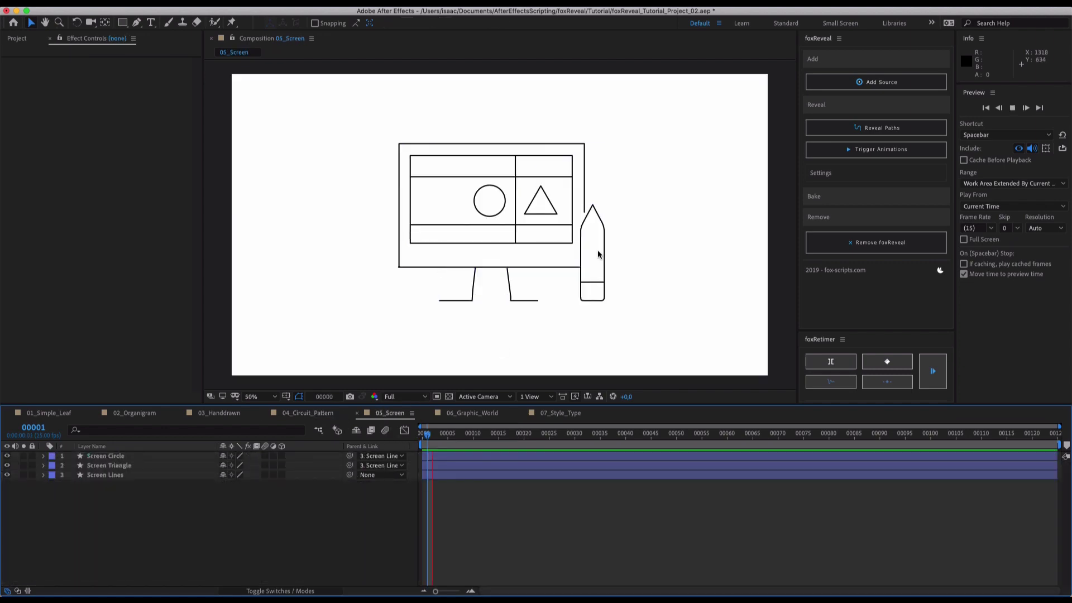
left_click(163, 476)
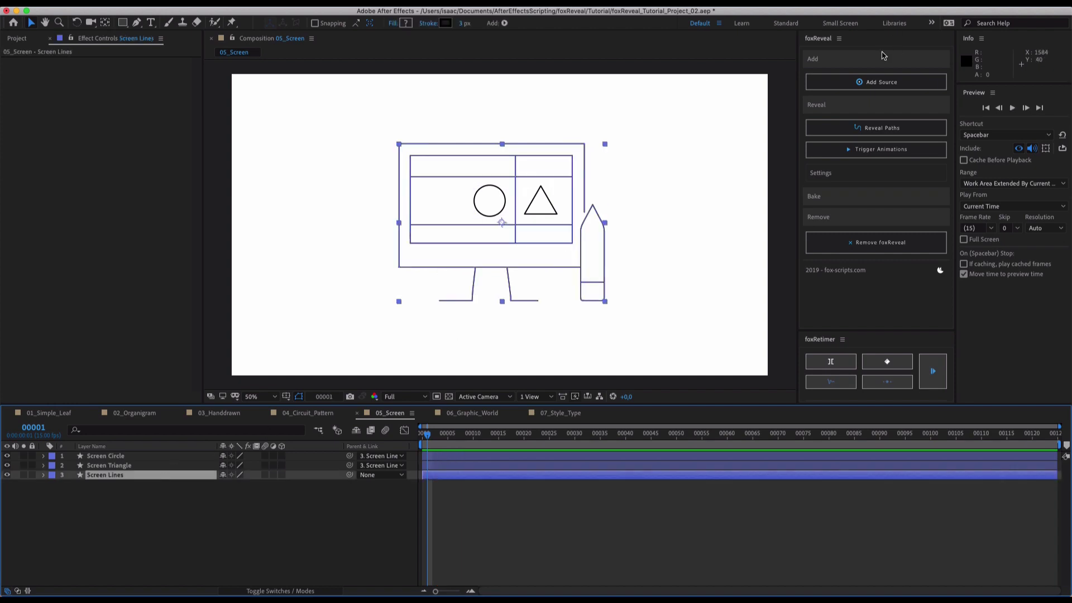
left_click(874, 83)
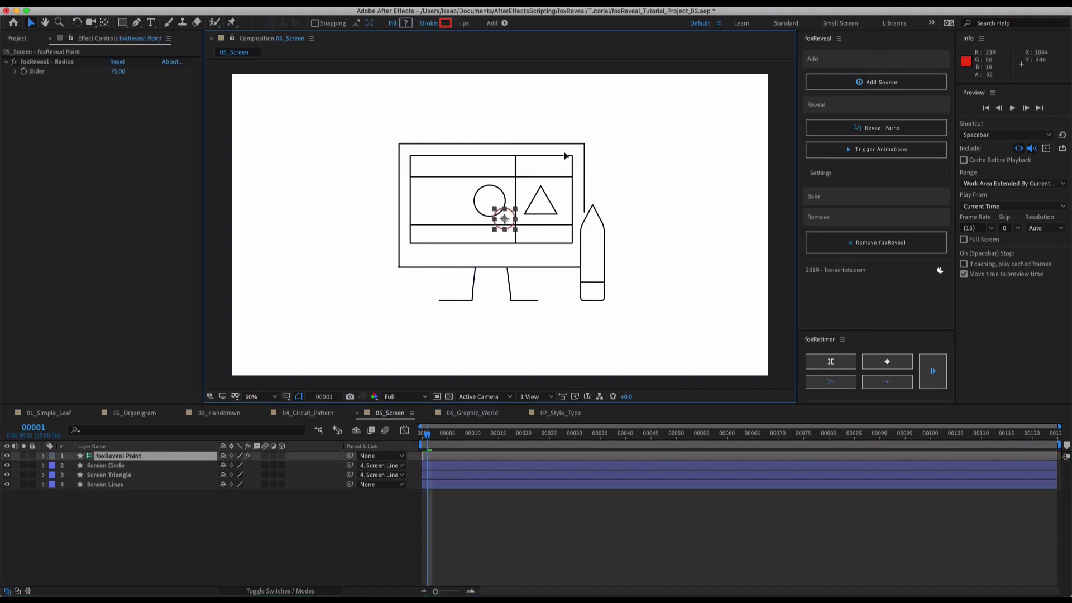
left_click_drag(569, 150, 400, 132)
left_click(419, 157)
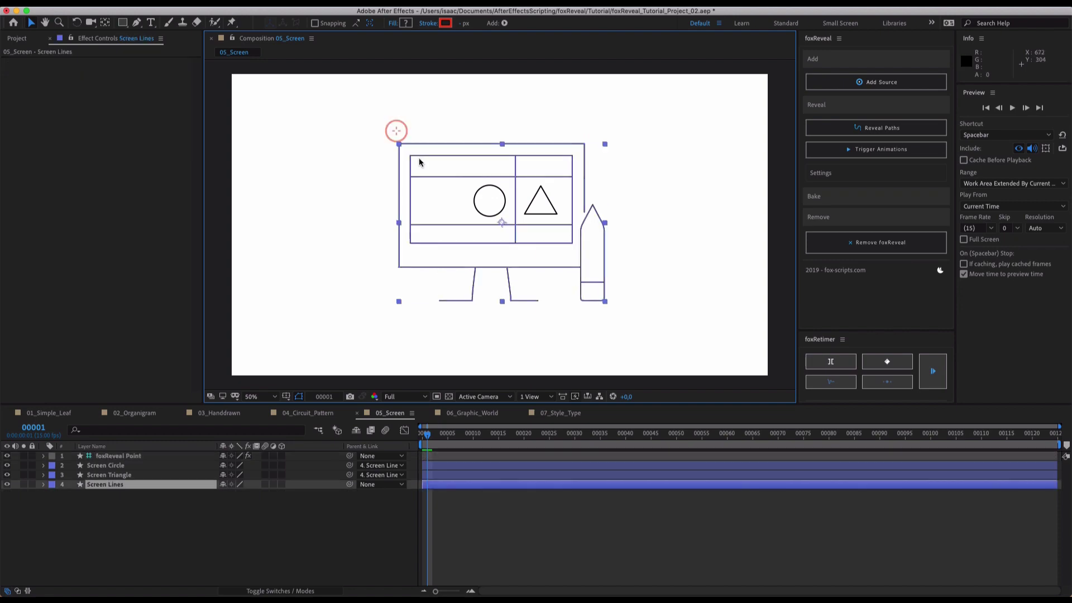
left_click(876, 127)
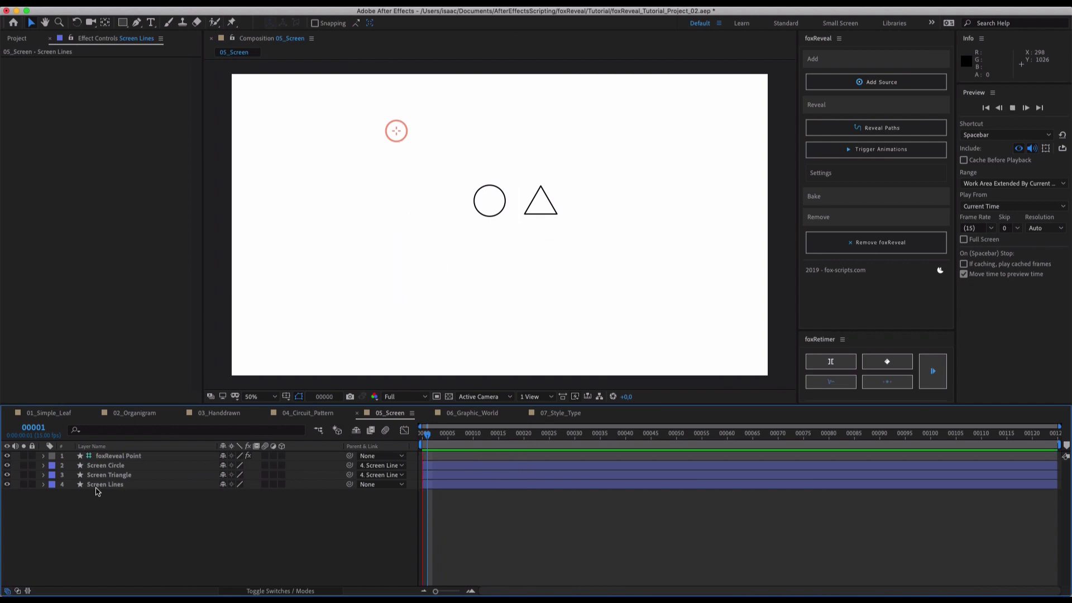
Animate the Scale of Screen Circle and Screen Triangle with three keyframes, starting from 0% at frame 0
left_click(123, 468)
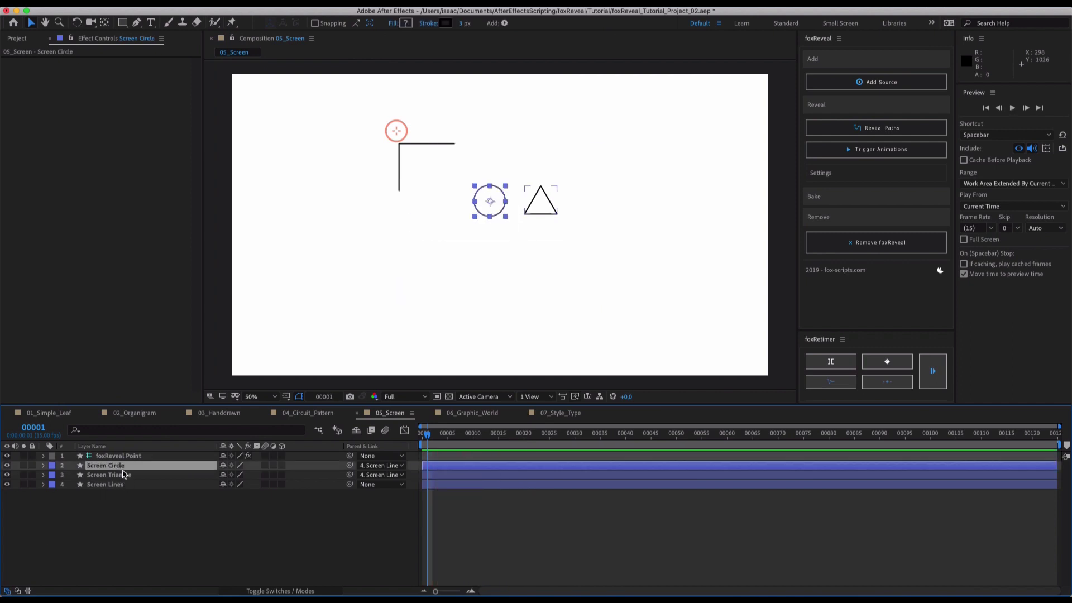
left_click(123, 474, "shift")
key("s")
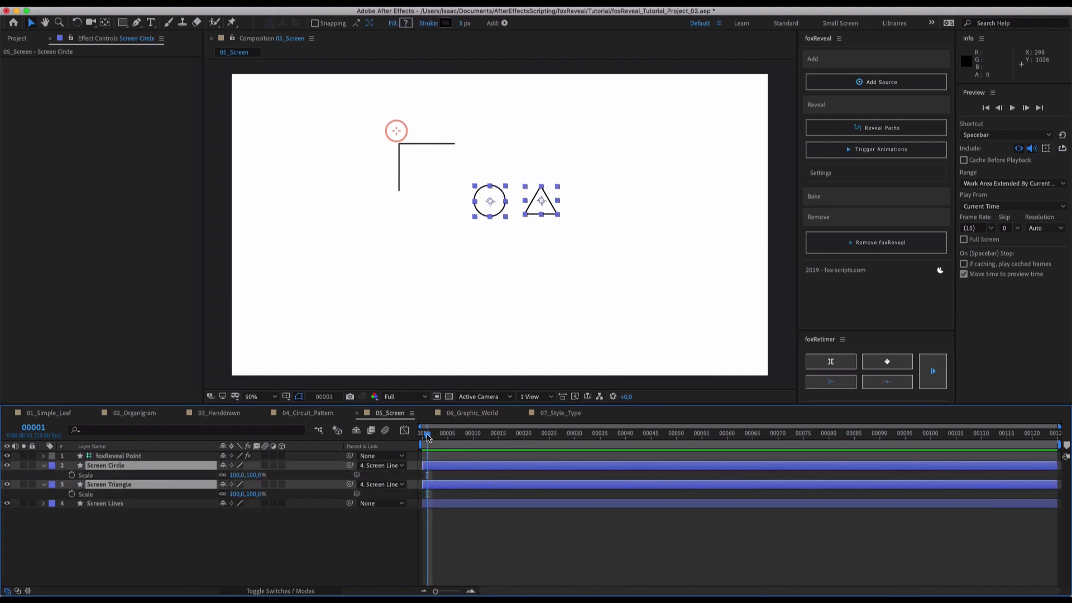
key("Home")
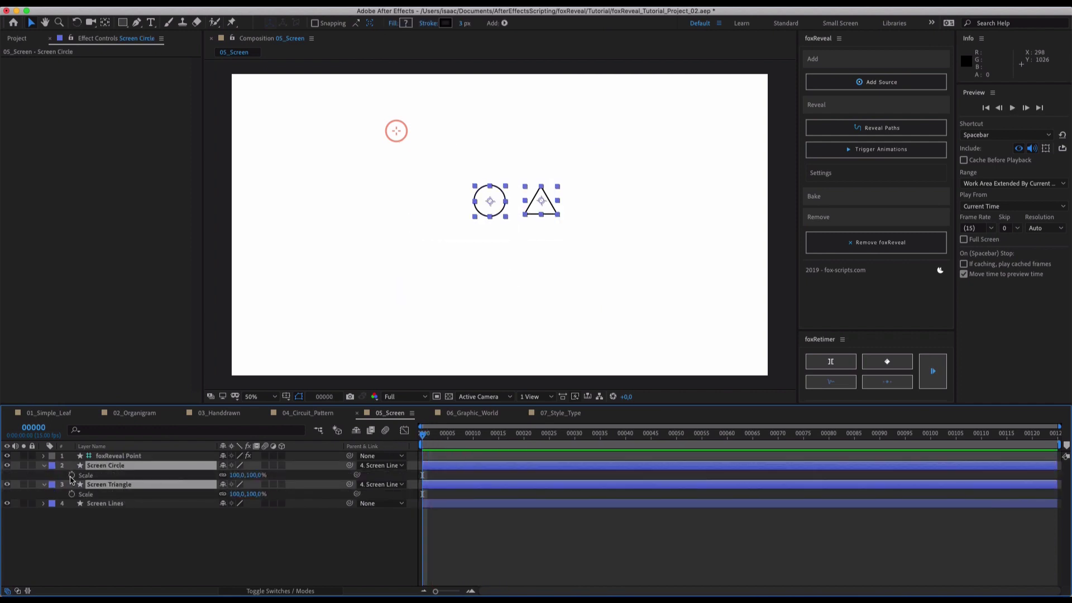
left_click(72, 475)
key("space")
Apply Trigger Animations to Screen Circle and Screen Triangle and preview the composition
left_click(868, 146)
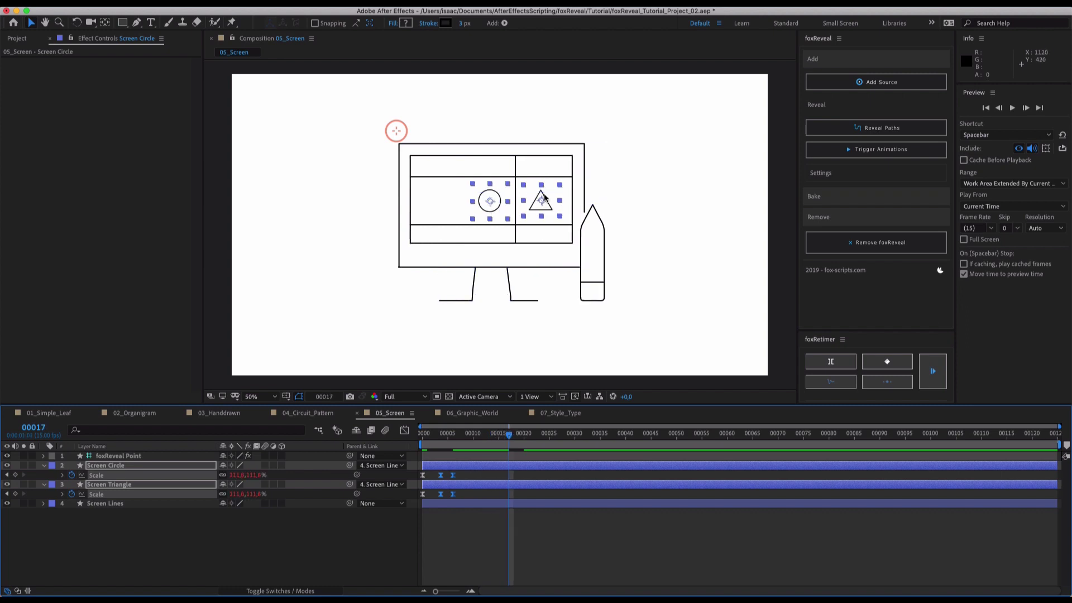
left_click(514, 543)
key("space")
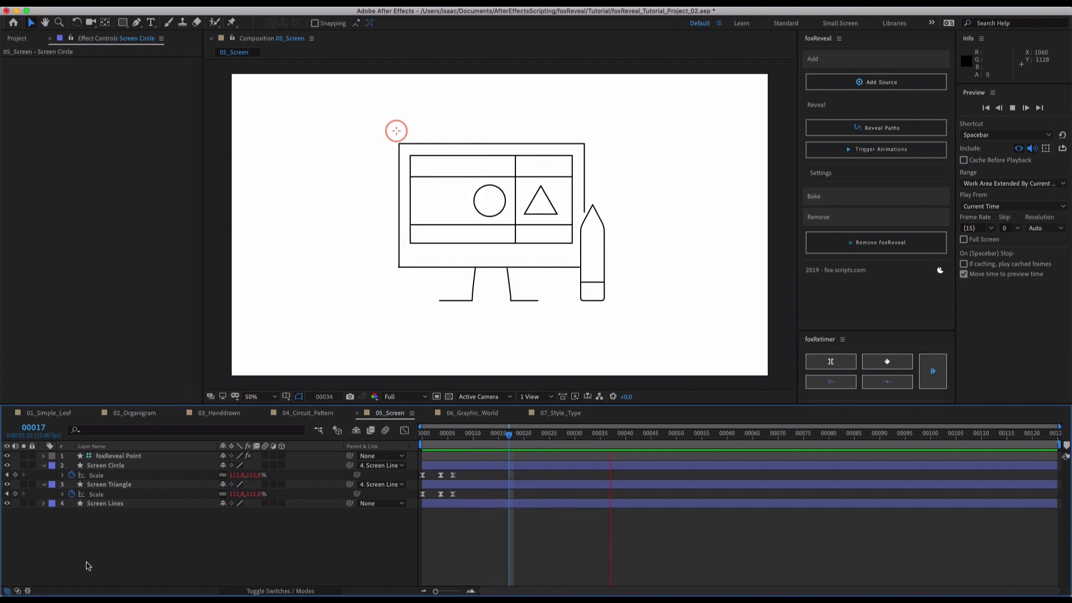
Examine the foxReveal expressions on the Start and End properties of Screen Lines in an enlarged timeline, scrubbing to frame 9
left_click(105, 505)
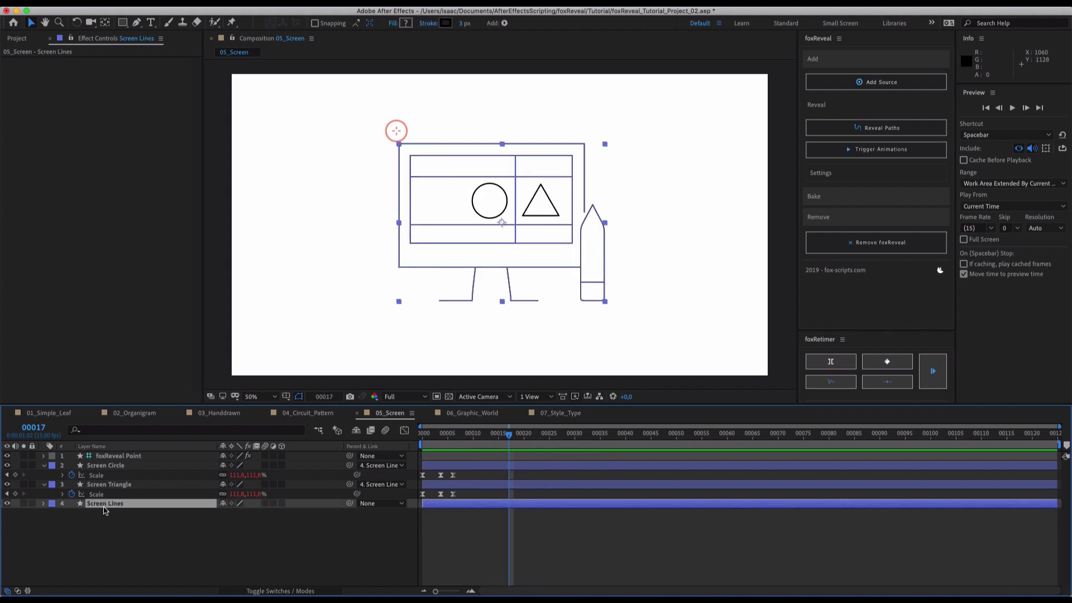
key("e")
key("e")
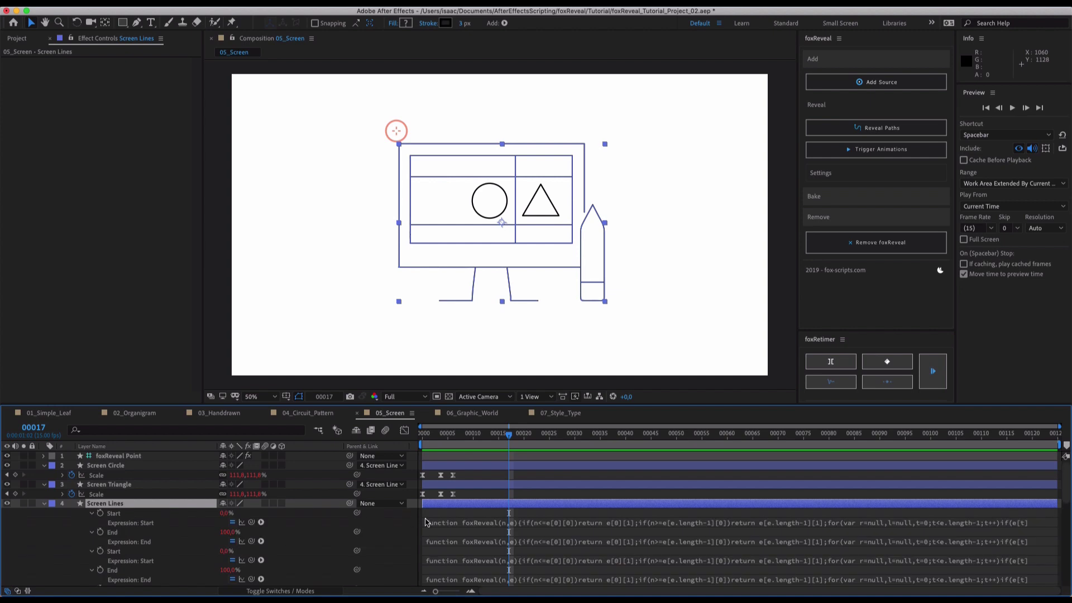
scroll(429, 515, "down", 5)
scroll(458, 525, "up", 5)
scroll(460, 525, "down", 3)
scroll(460, 524, "down", 1)
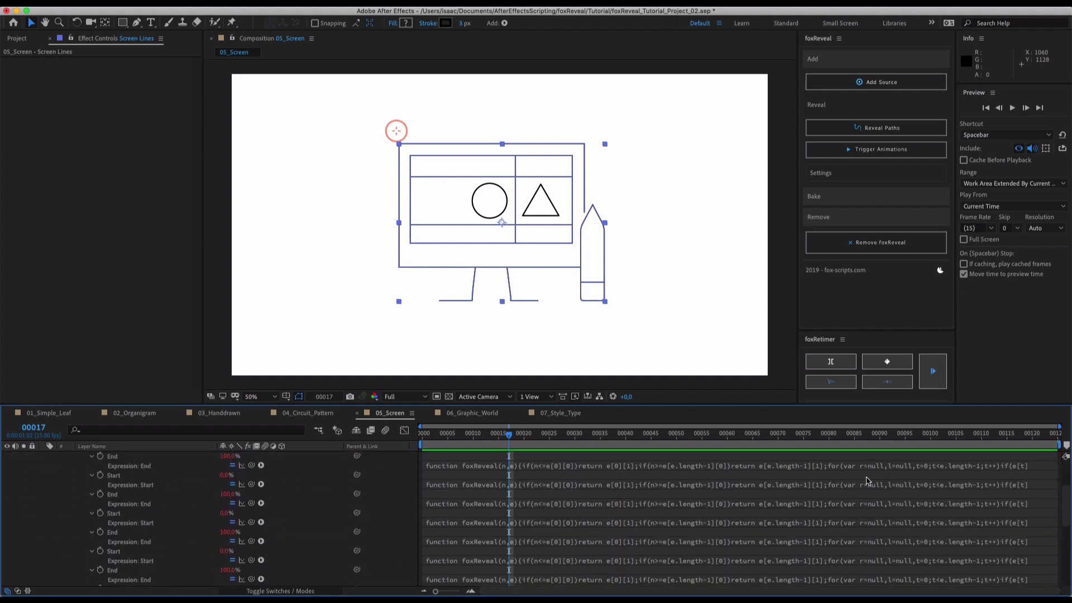
scroll(709, 490, "up", 2)
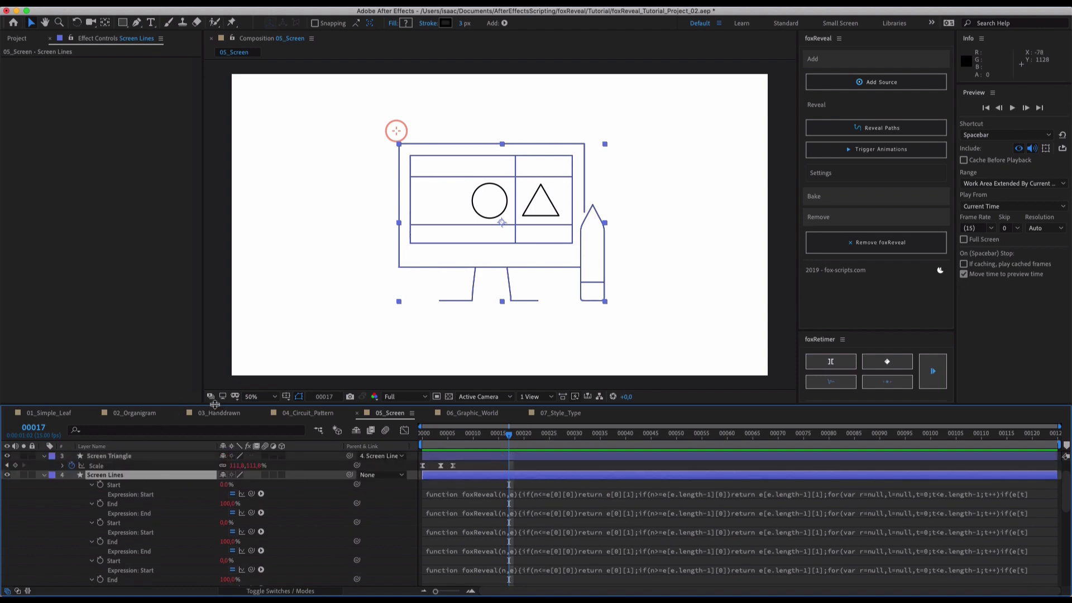
left_click_drag(213, 403, 214, 259)
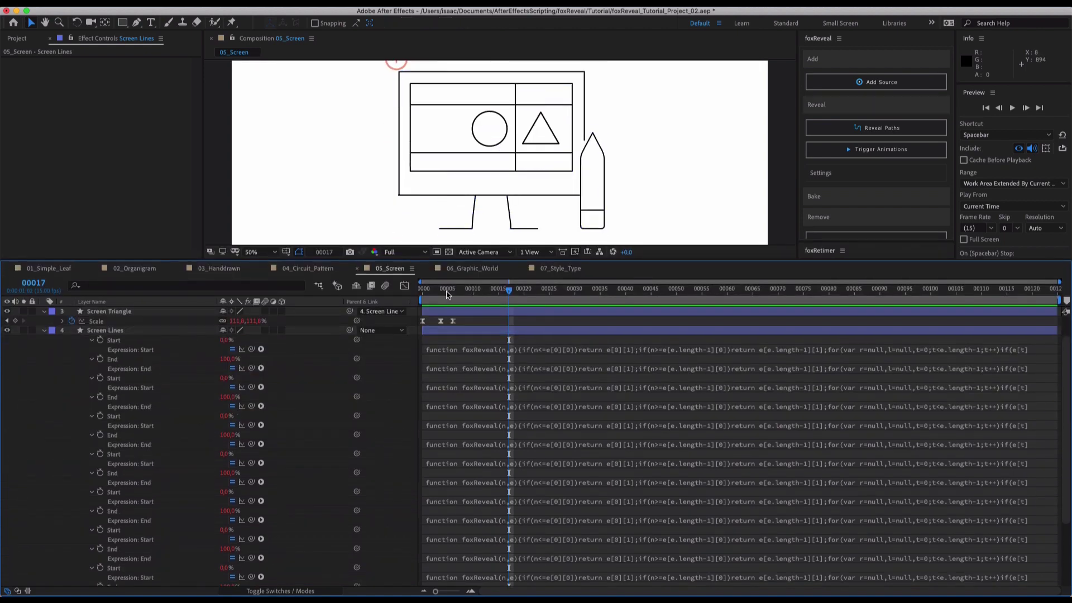
mouse_move(449, 291)
left_mouse_down()
mouse_move(439, 292)
mouse_move(468, 298)
left_mouse_up()
Bake the reveals of the Screen Lines layer into keyframes
left_click(471, 332)
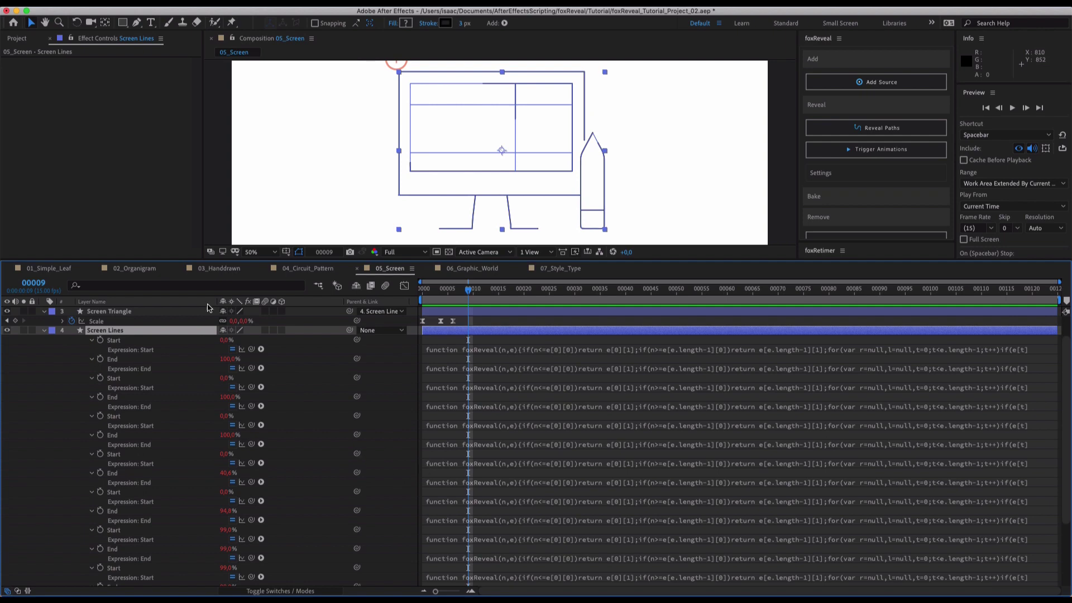
left_click(849, 105)
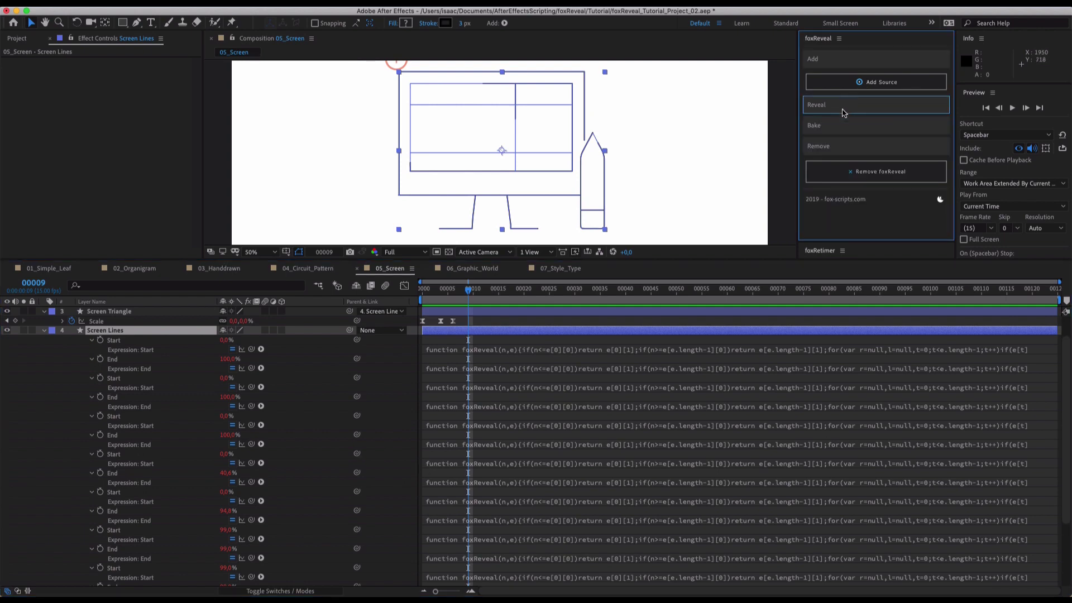
left_click(834, 126)
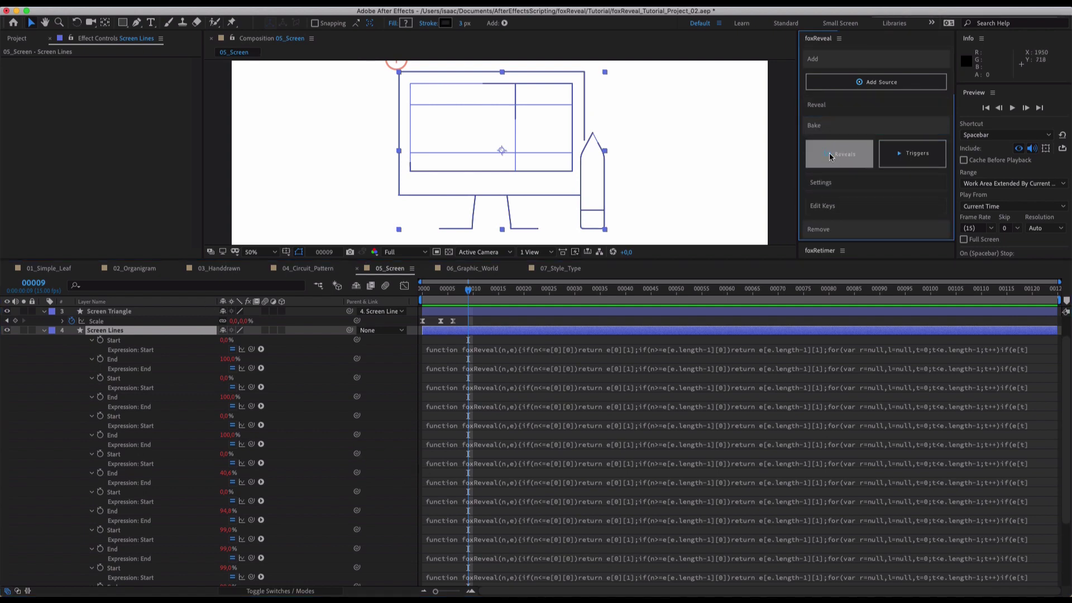
left_click(839, 156)
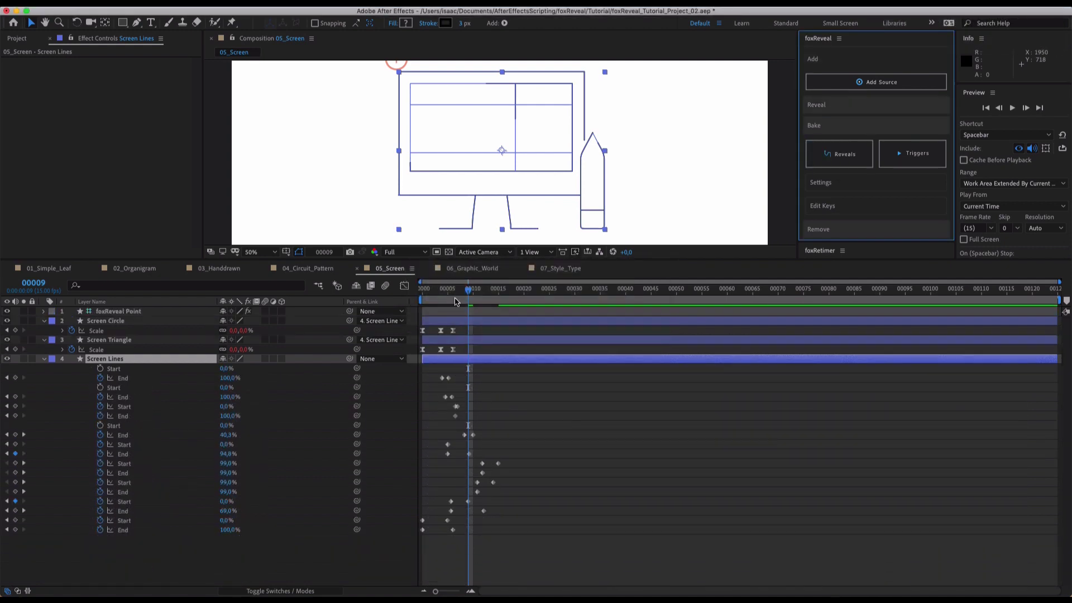
Examine the baked keyframes of Screen Lines, showing only animated properties with the timeline zoomed in and the composition fitted to view
left_click_drag(445, 296, 495, 328)
key("space")
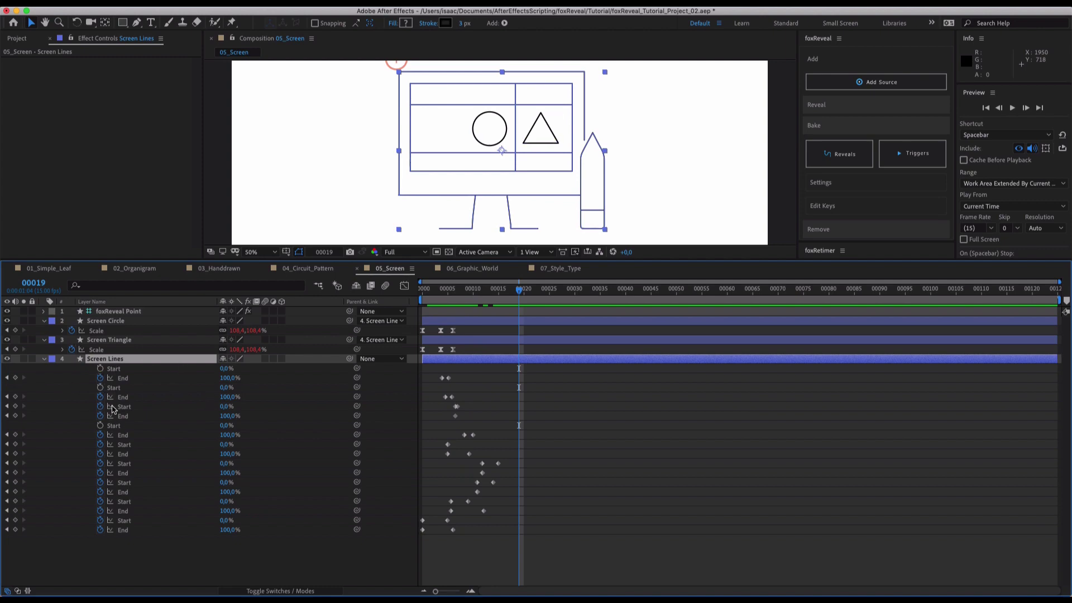
key("u")
key("u")
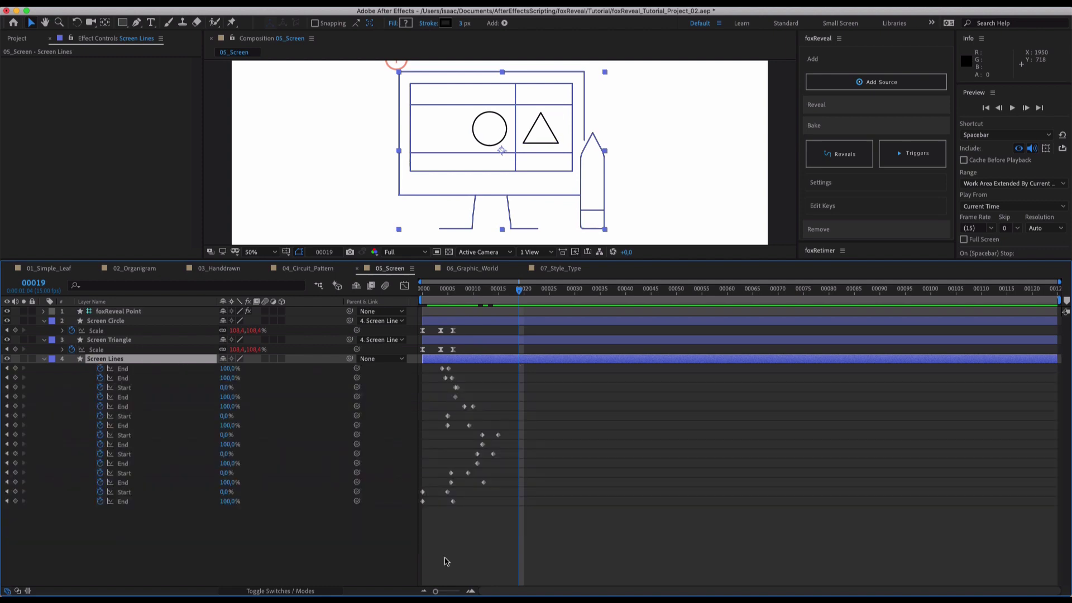
left_click(470, 591)
key("Home")
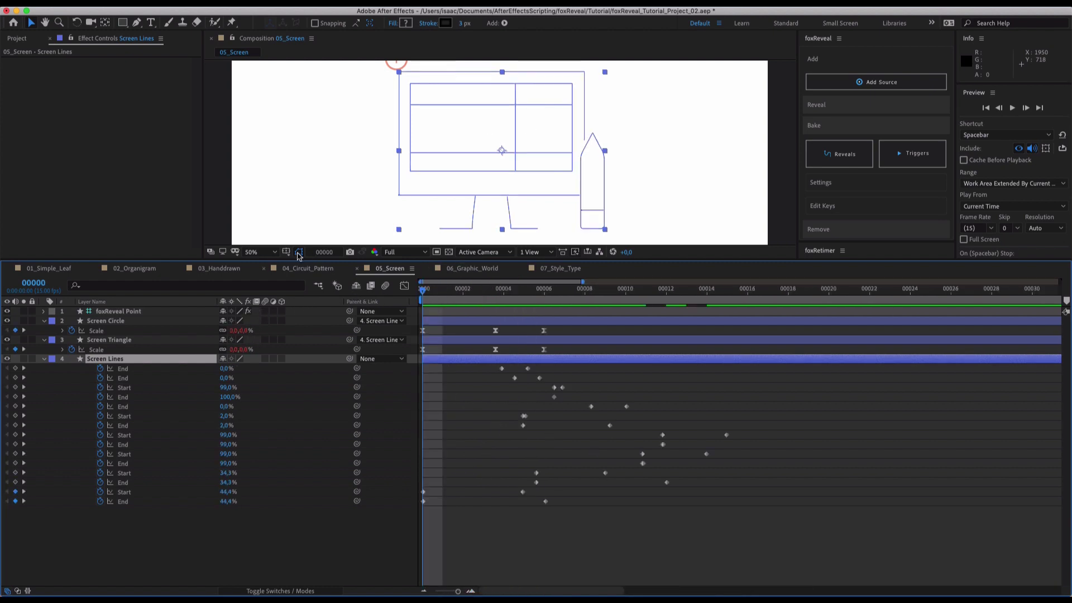
left_click(254, 252)
left_click(262, 267)
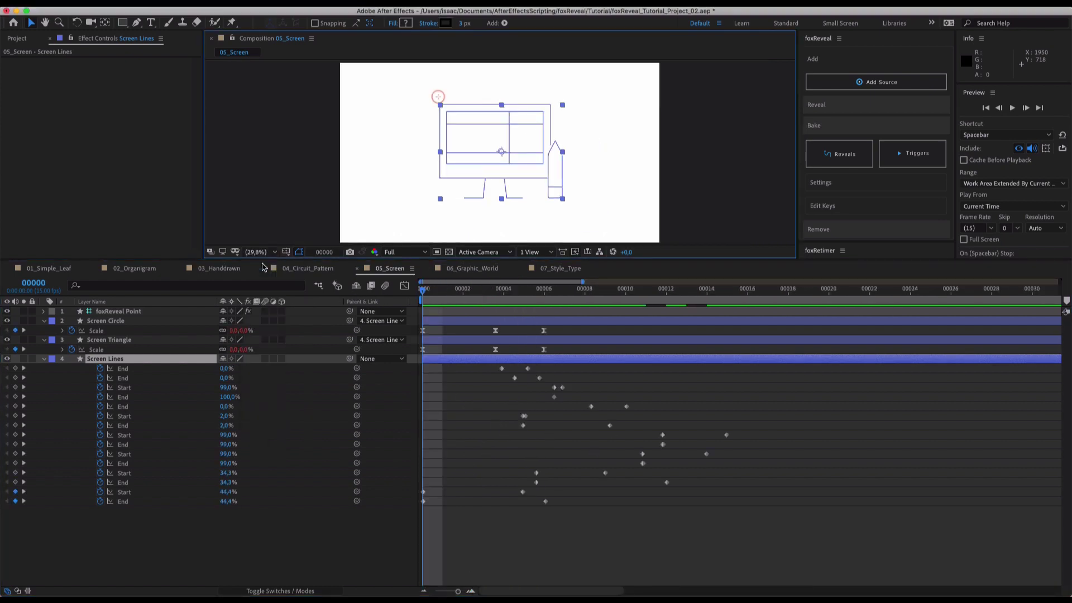
Bake the triggers of Screen Circle and Screen Triangle into keyframes
left_click(560, 538)
left_click(528, 321)
left_click(524, 340, "shift")
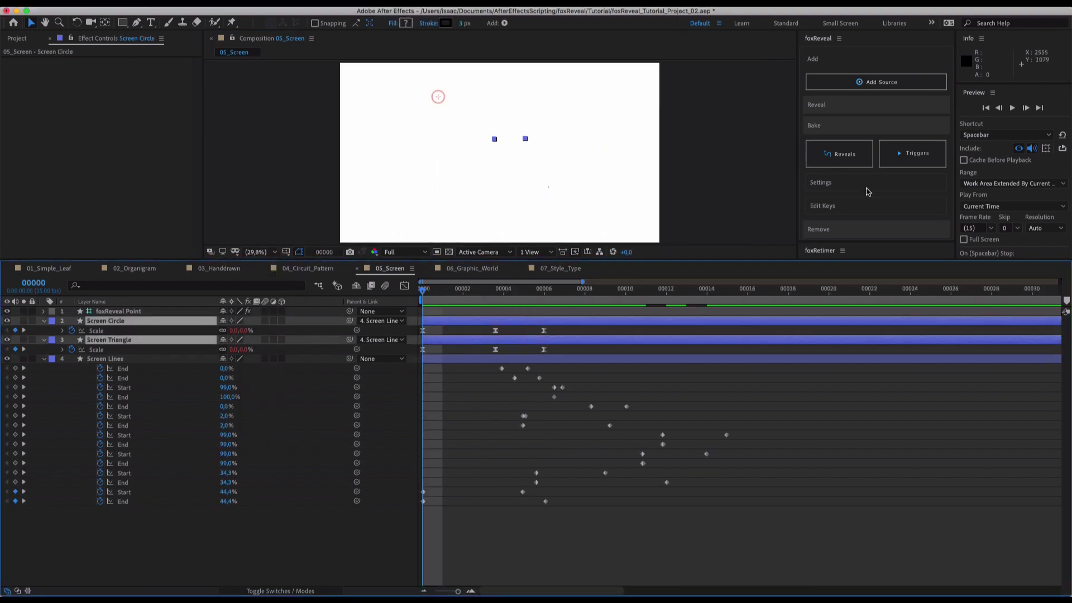
left_click(888, 163)
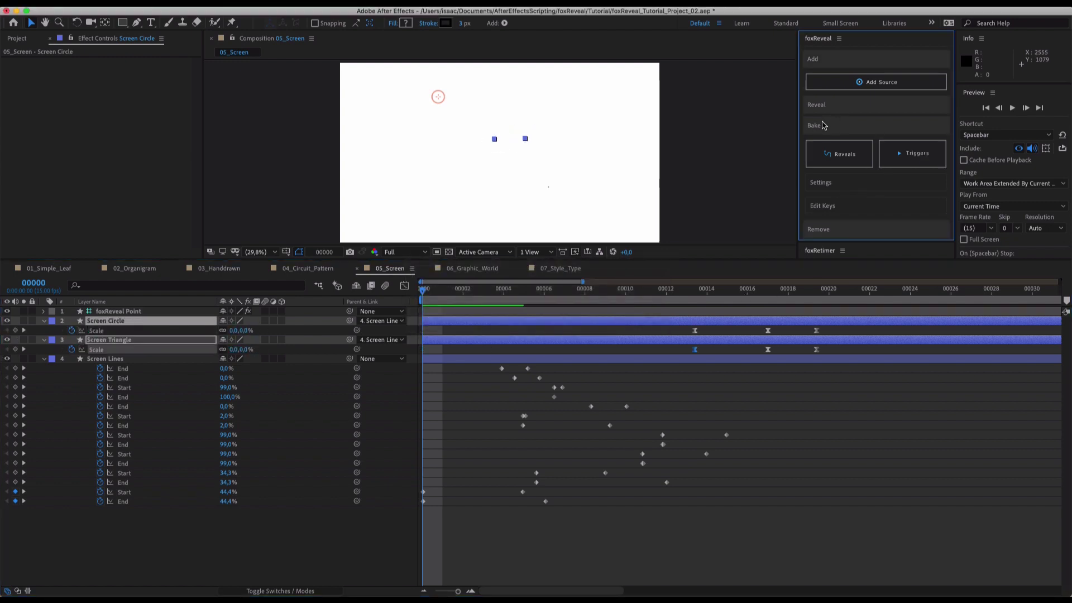
Preview the baked Screen animation up to frame 20 and scrub back to frame 9
left_click(589, 520)
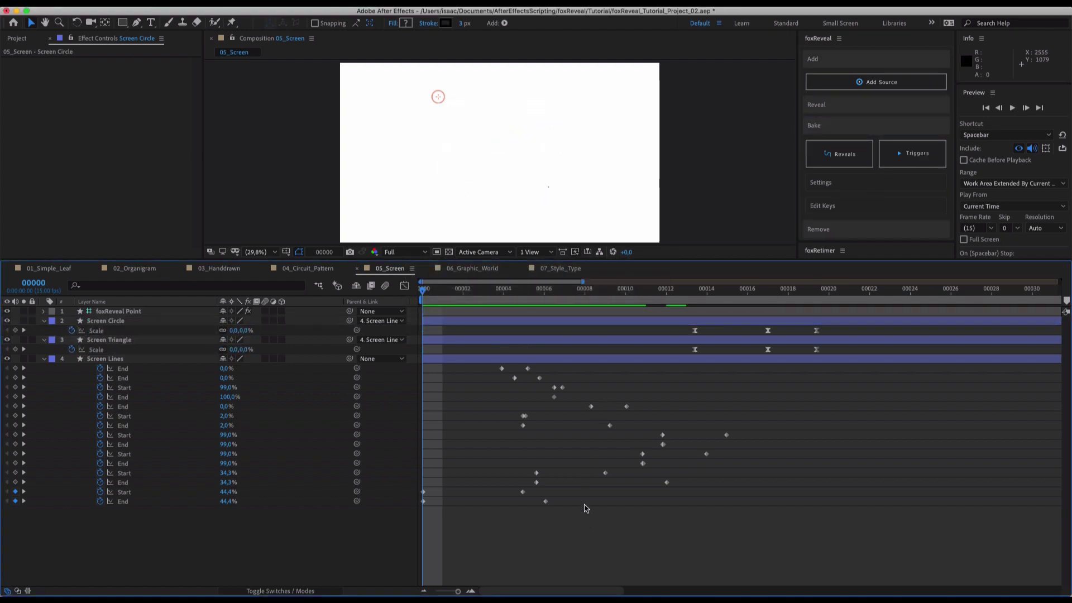
left_click_drag(480, 296, 829, 305)
key("space")
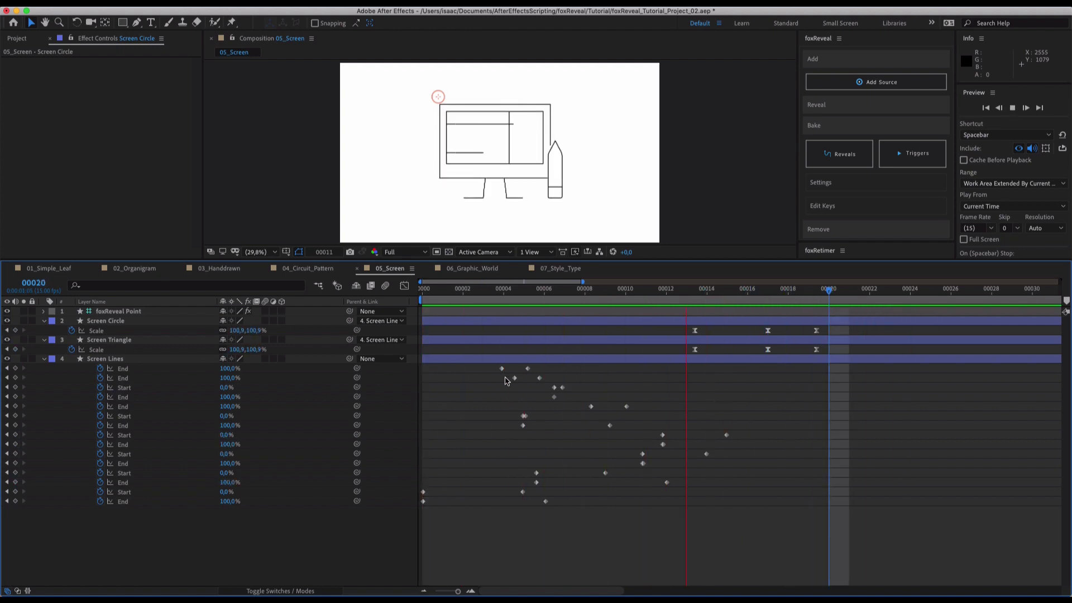
key("space")
mouse_move(509, 290)
left_mouse_down()
mouse_move(584, 301)
mouse_move(597, 319)
mouse_move(573, 366)
left_mouse_up()
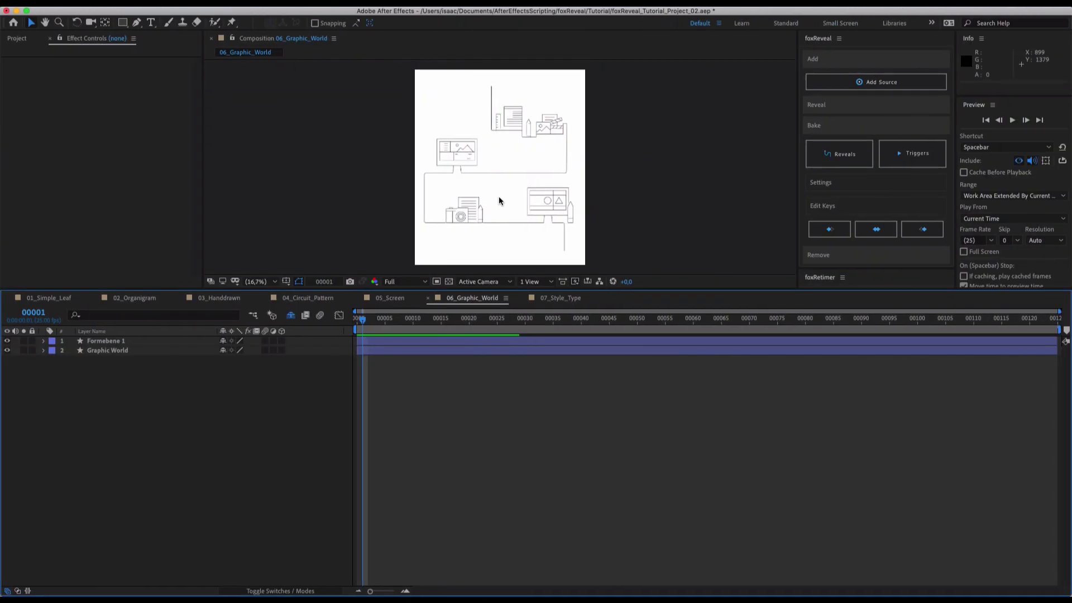
Inspect the line artwork of the Graphic World layer in the 06_Graphic_World composition at 100% in an enlarged viewer
key("period")
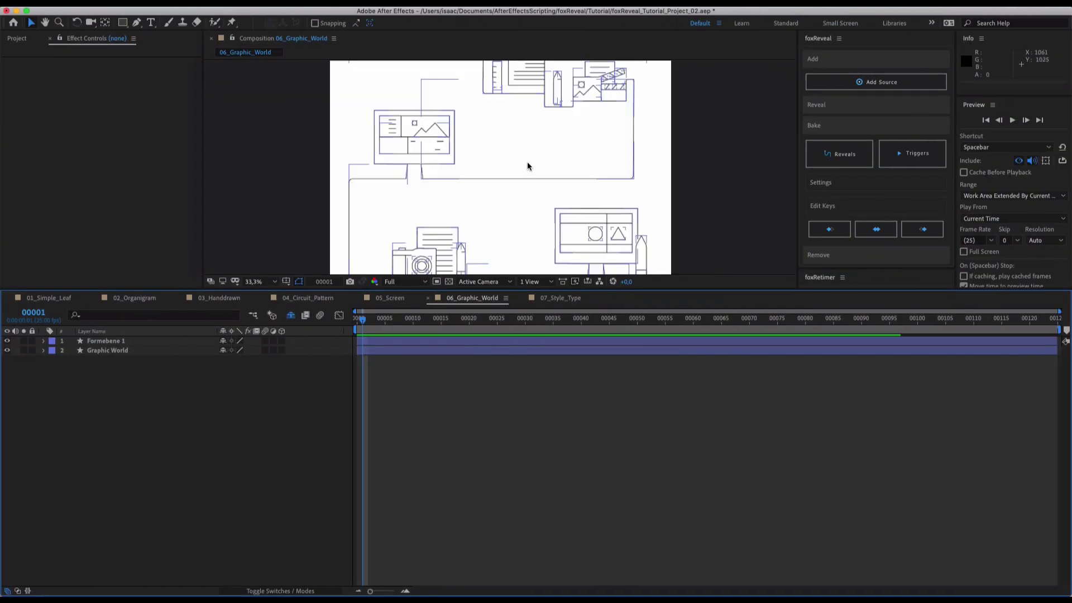
left_click_drag(521, 290, 519, 456)
left_click(520, 249)
key("period")
key("period")
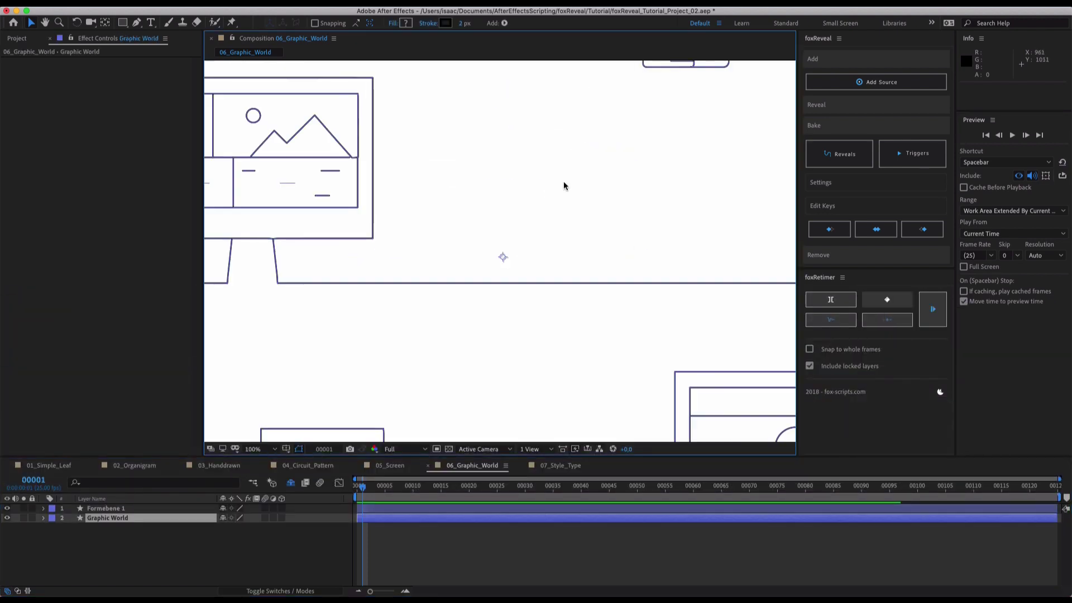
left_click_drag(617, 73, 509, 256)
left_click_drag(509, 201, 394, 134)
left_click_drag(563, 320, 398, 93)
left_click_drag(518, 315, 656, 222)
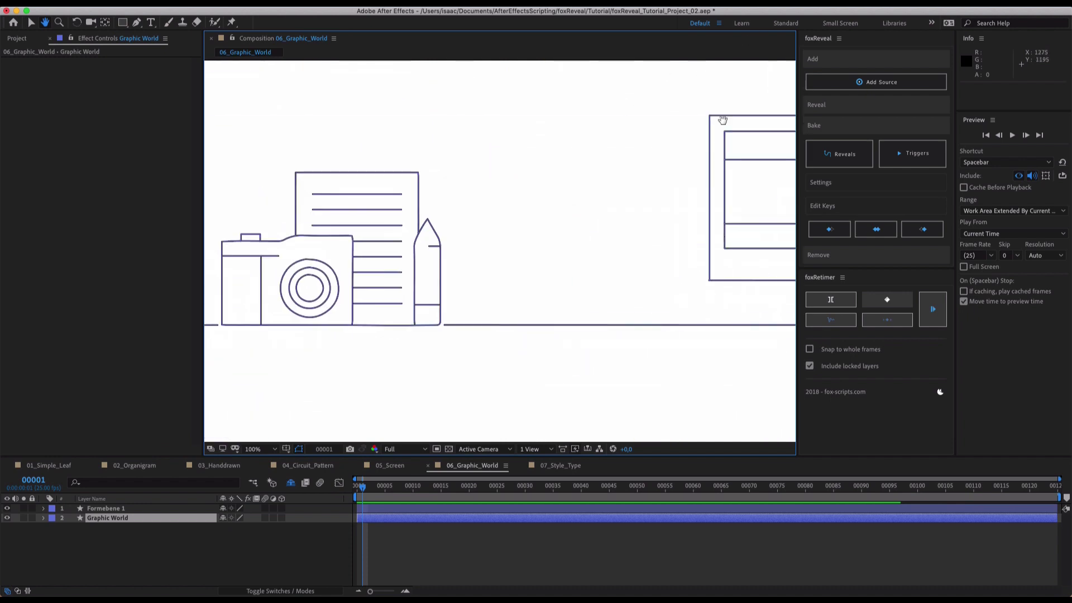
Inspect the contents of Graphic World, selecting the paths Pfad 1 to Pfad 3 inside Gruppe 1
left_click(43, 518)
left_click(53, 529)
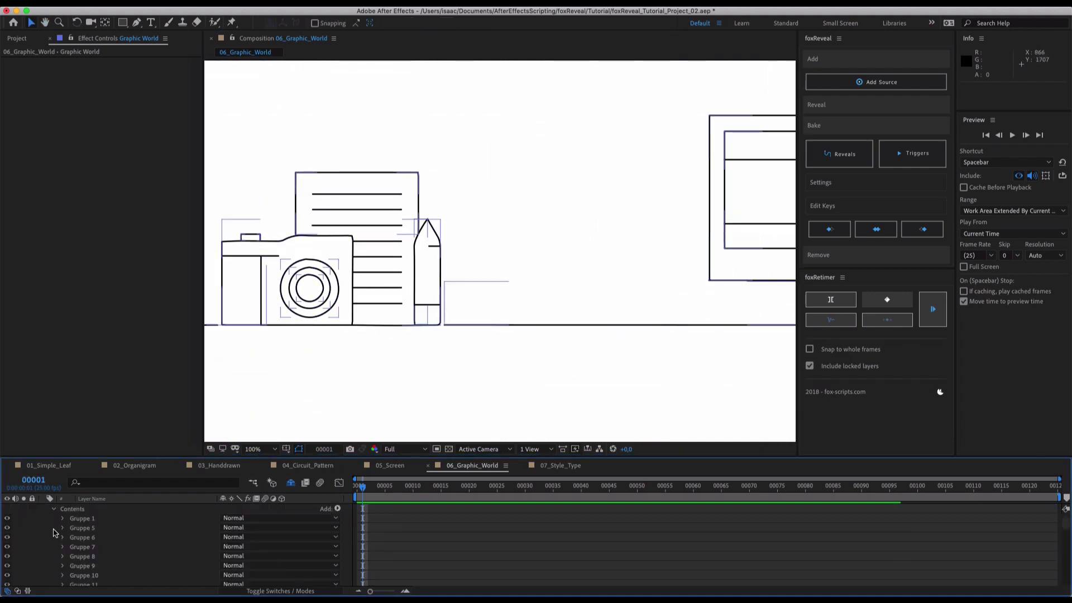
left_click(62, 518)
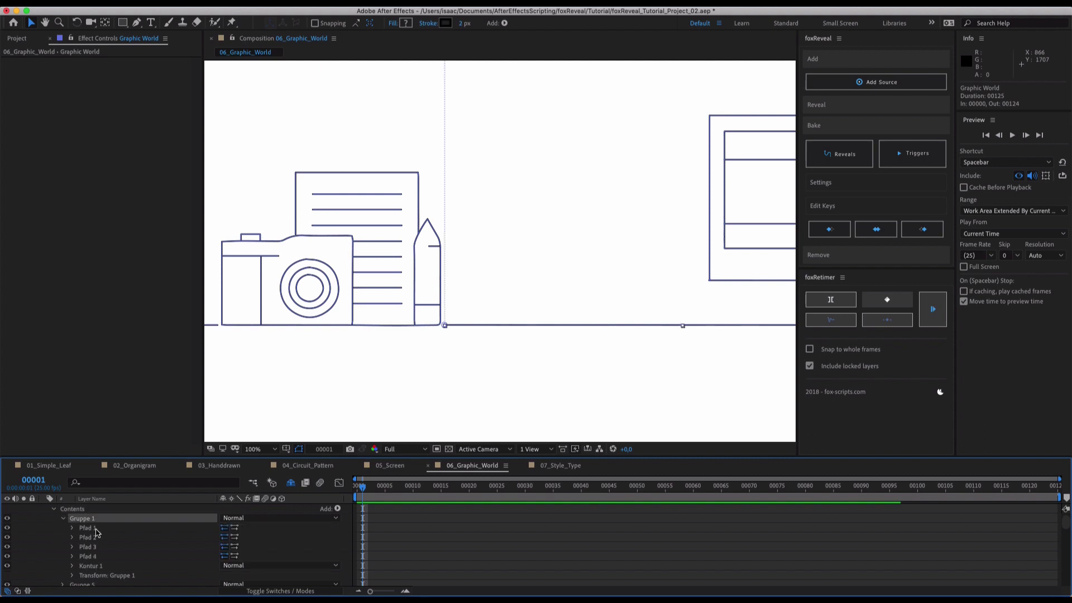
left_click(96, 537)
left_click(97, 548)
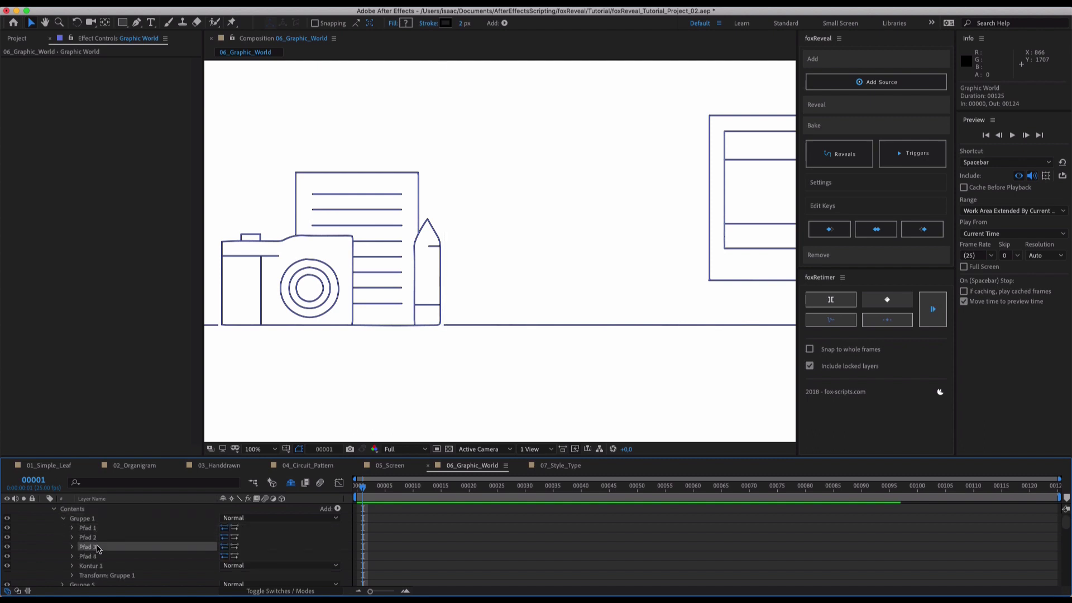
left_click(80, 519)
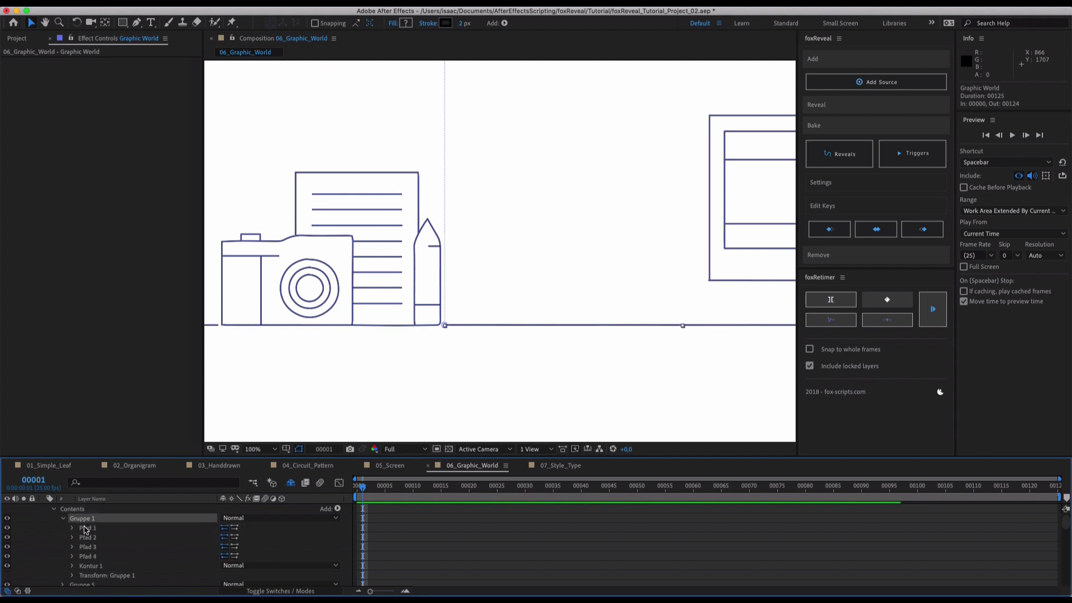
left_click(85, 529)
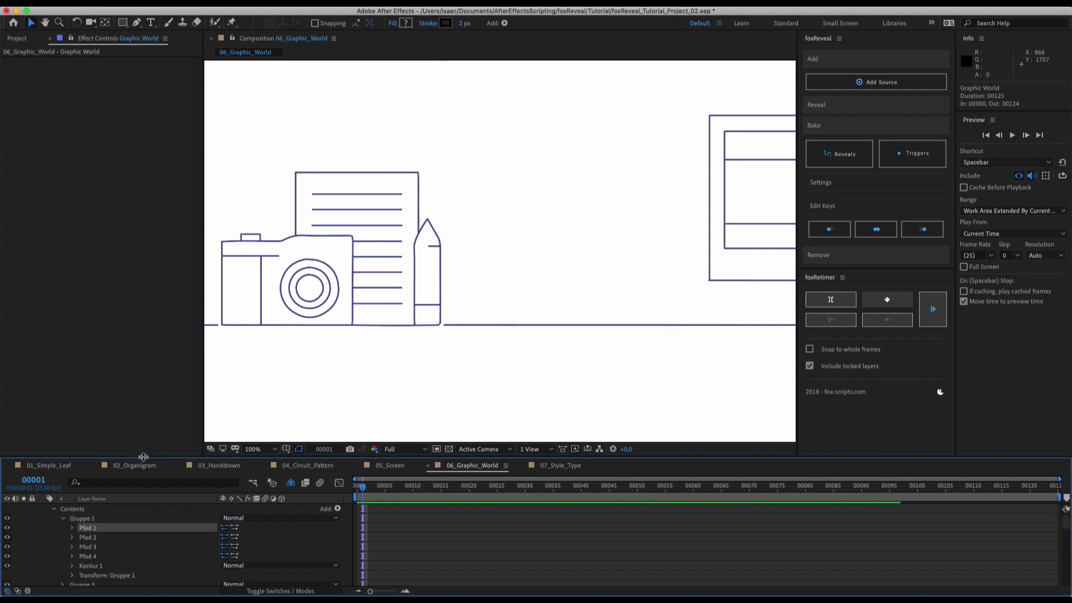
left_click_drag(144, 456, 144, 336)
left_click(88, 416)
left_click(87, 426)
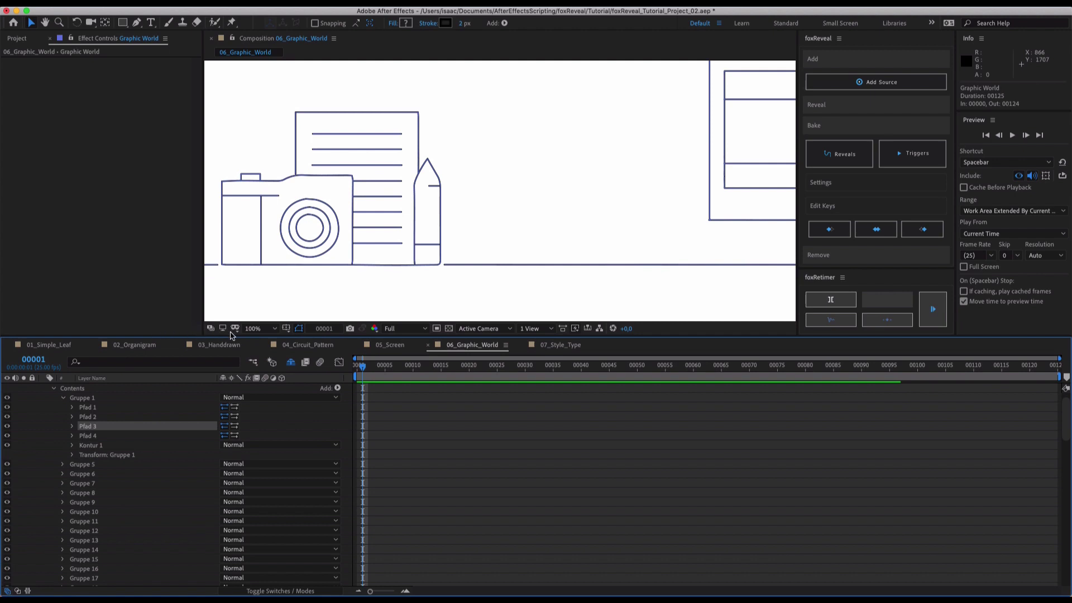
Delete the Formebene 1 layer, leaving Graphic World selected
left_click(253, 329)
left_click(255, 337)
scroll(136, 386, "up", 2)
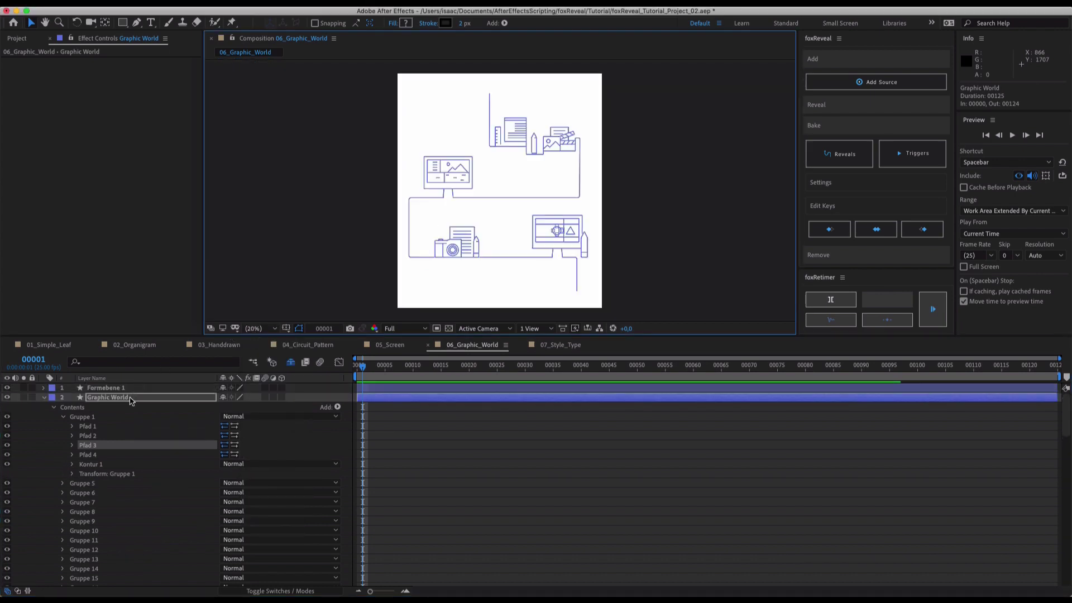
left_click(132, 389)
key("Delete")
left_click(130, 389)
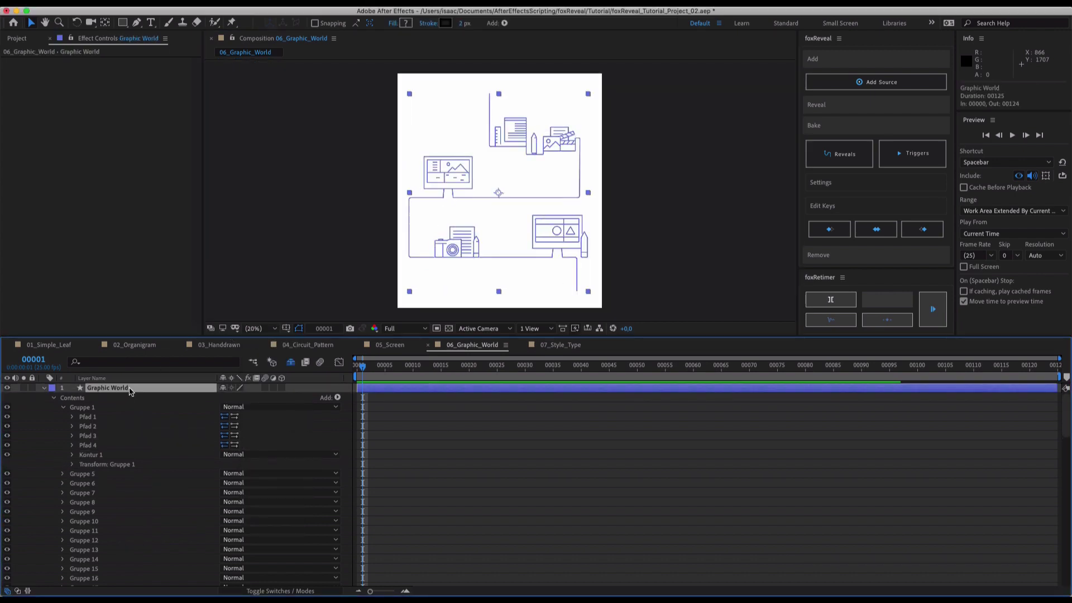
Add a foxReveal source with a radius of 150 and place it at the upper end of the drawing's topmost line
left_click(937, 79)
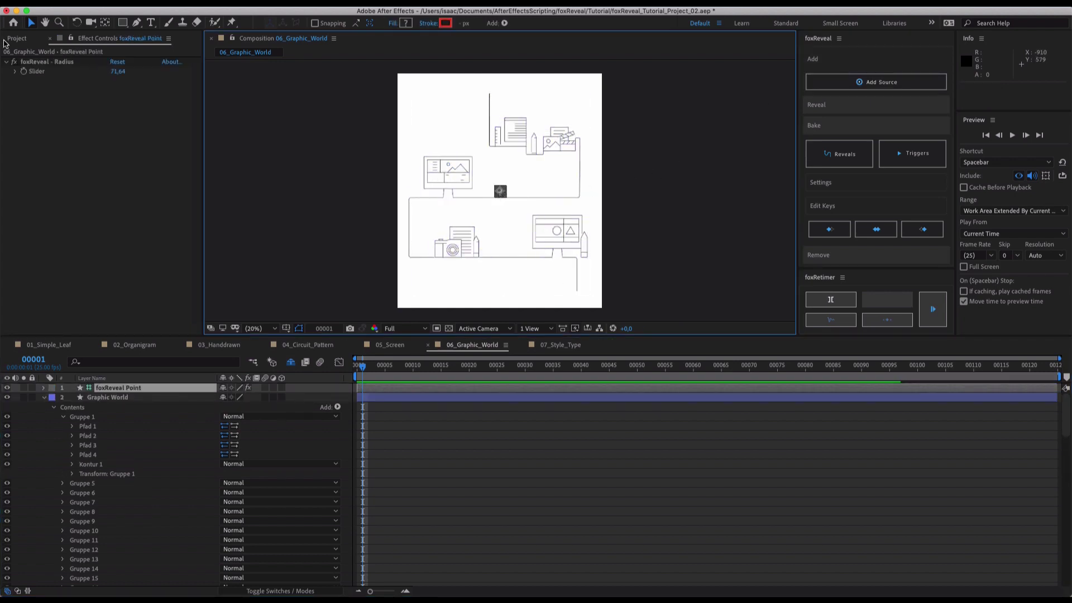
left_click(119, 72)
type("150")
key("Return")
left_click_drag(500, 191, 494, 89)
Apply Reveal Paths to the Graphic World layer, with its contents collapsed
left_click(489, 87)
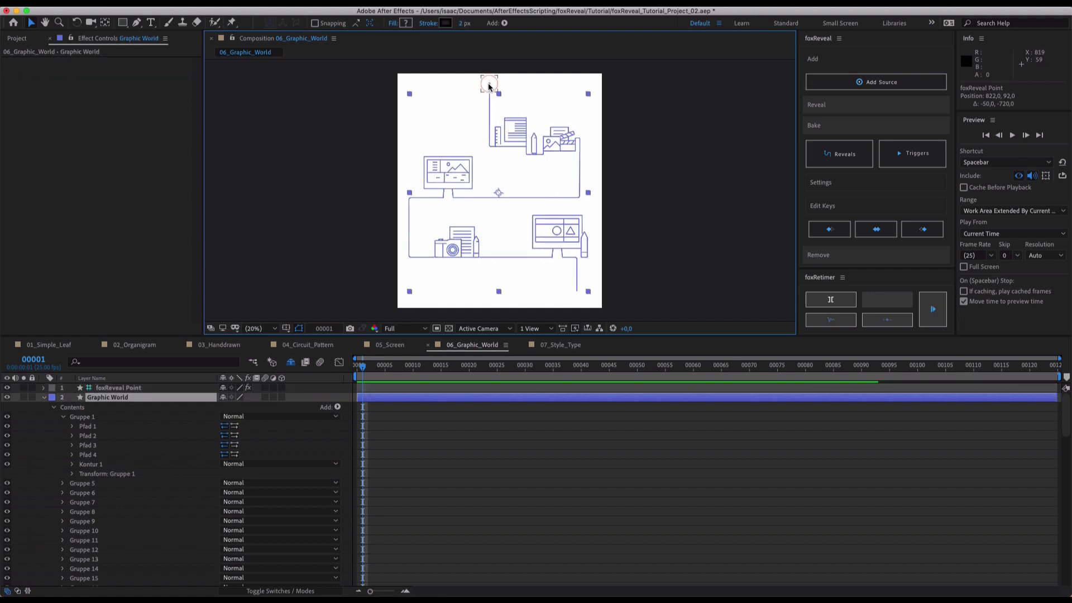
left_click(41, 397)
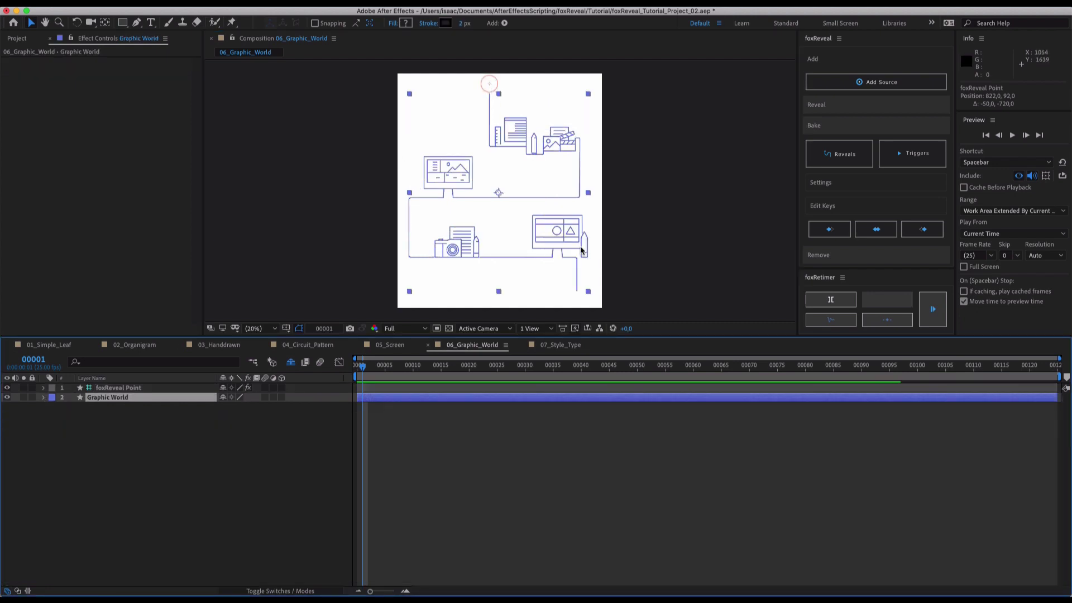
left_click(832, 126)
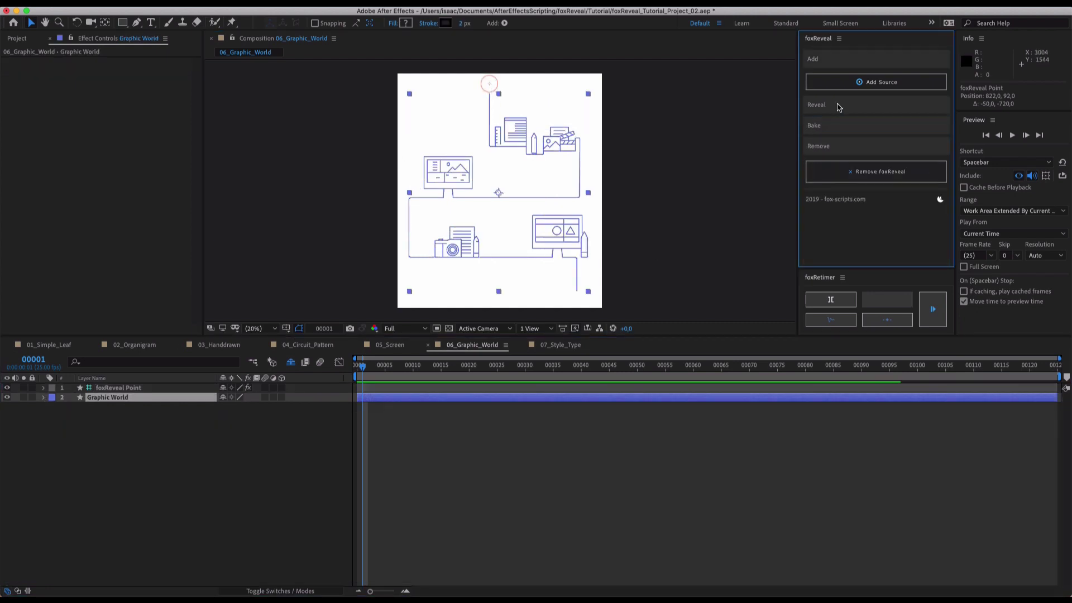
left_click(838, 105)
left_click(853, 135)
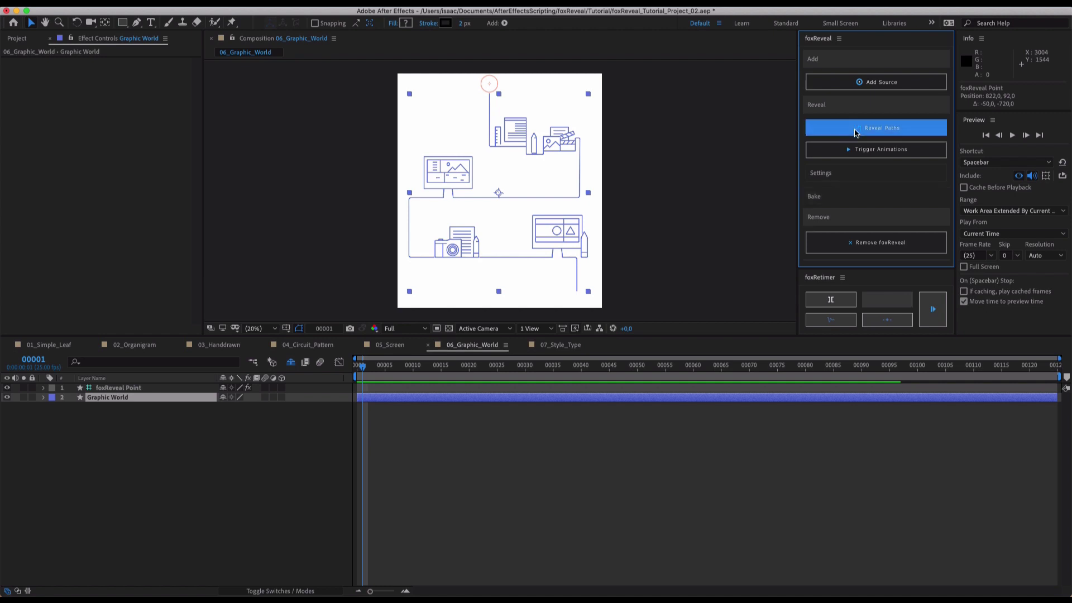
left_click(529, 138)
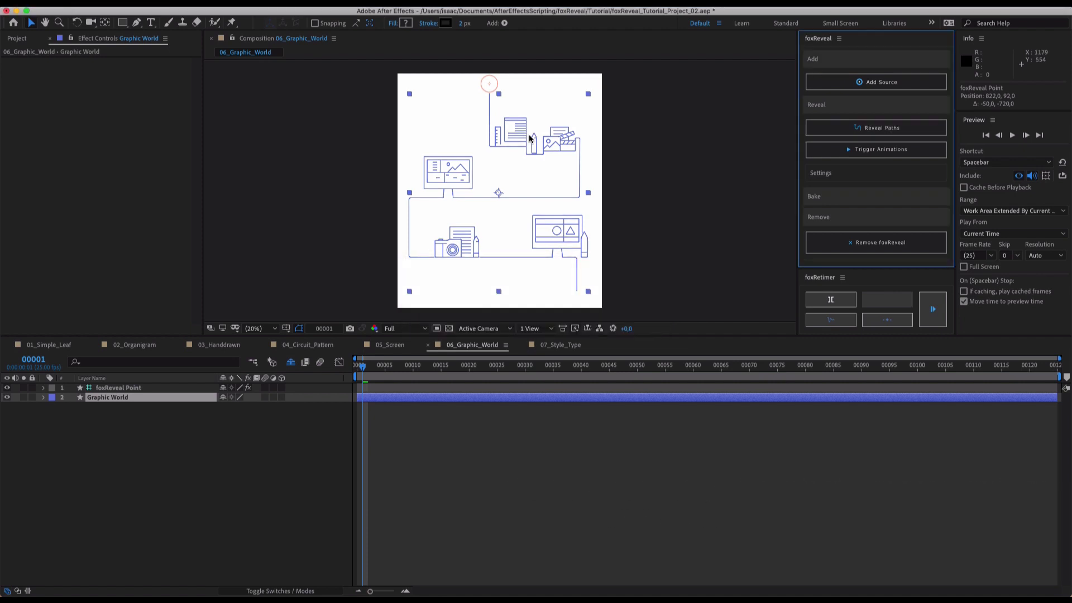
Show the foxReveal Point's Trim Paths slider keyframes and scrub through the reveal to frame 25
left_click(416, 416)
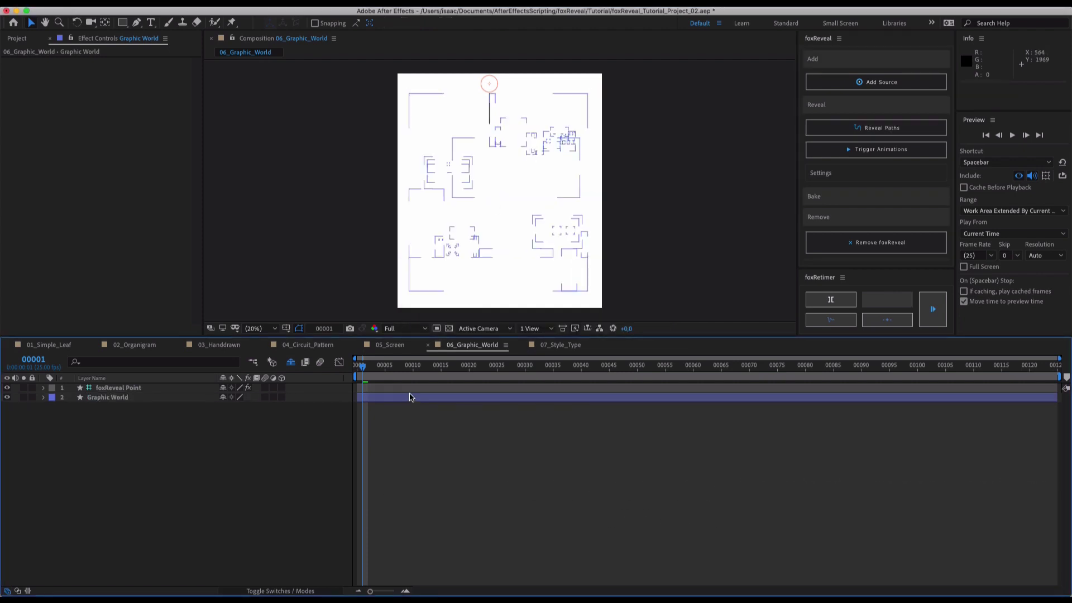
left_click(412, 388)
key("u")
left_click(439, 464)
left_click_drag(374, 369, 670, 407)
Examine the foxReveal expressions on the Start and End properties of the Graphic World layer
left_click(624, 416)
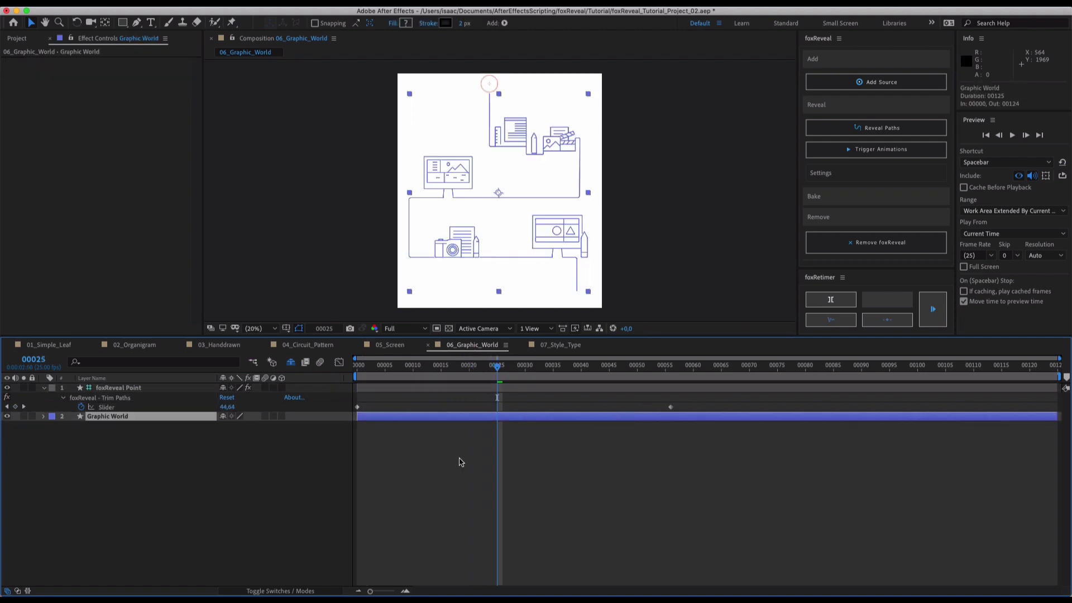
key("e")
key("e")
scroll(201, 450, "down", 5)
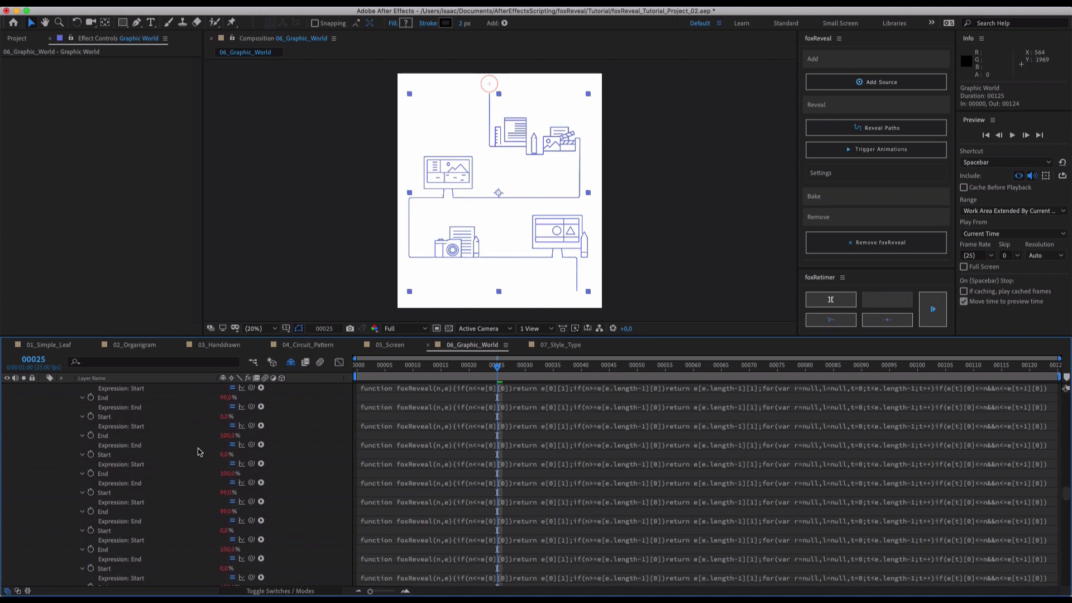
scroll(195, 453, "down", 1)
key("e")
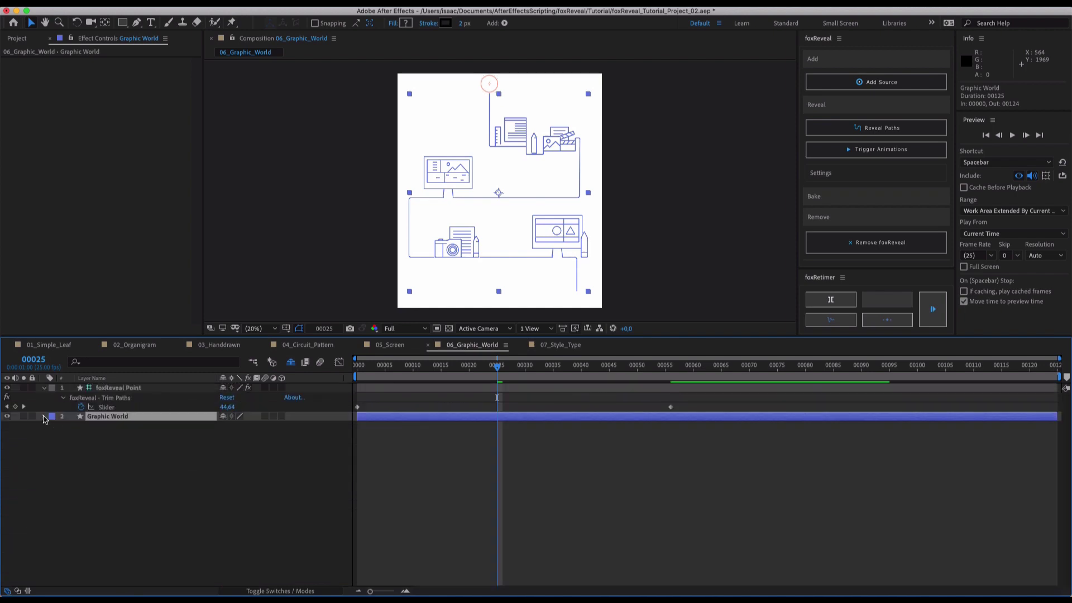
Examine the Pfad 1_foxGrp group inside Gruppe 1 of Graphic World and its Pfad 1_foxRvl trim settings, then collapse the layer
left_click(44, 416)
left_click(54, 426)
scroll(61, 439, "down", 2)
left_click(62, 398)
left_click(104, 407)
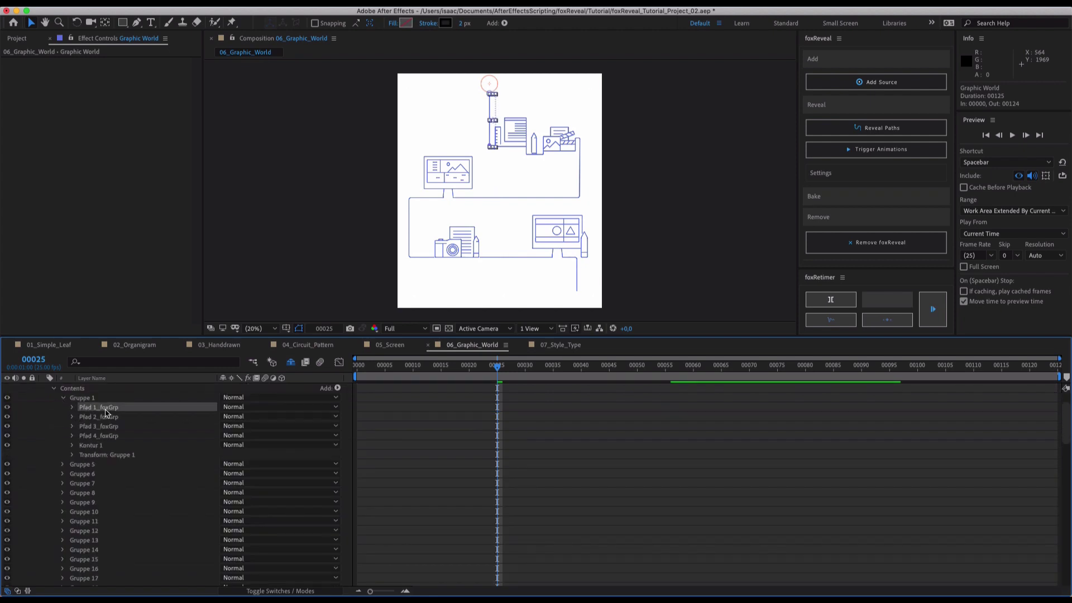
left_click(72, 407)
left_click(93, 408)
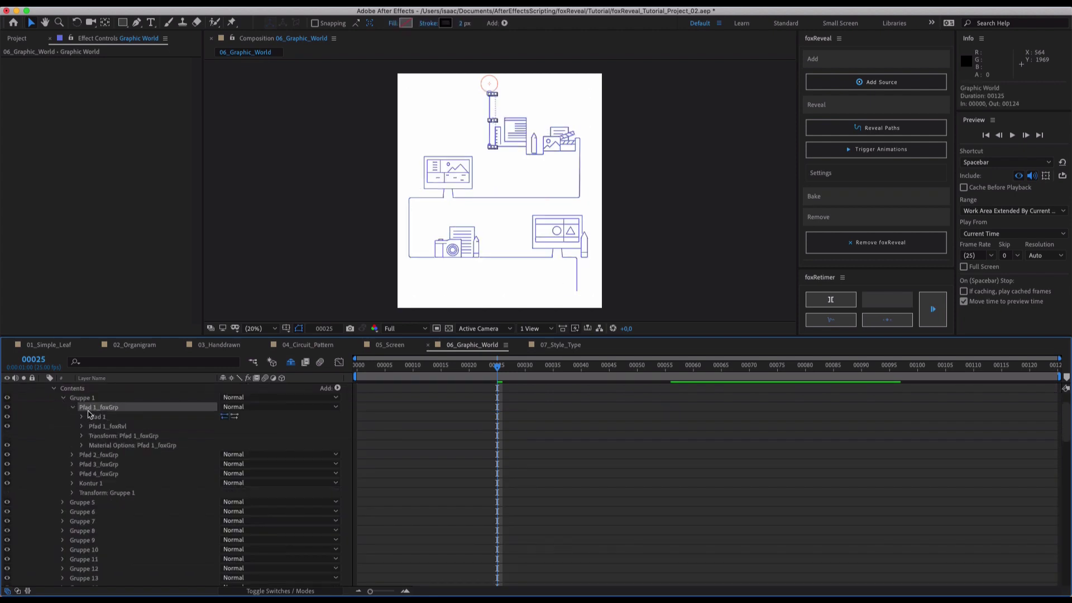
left_click(109, 426)
left_click(82, 427)
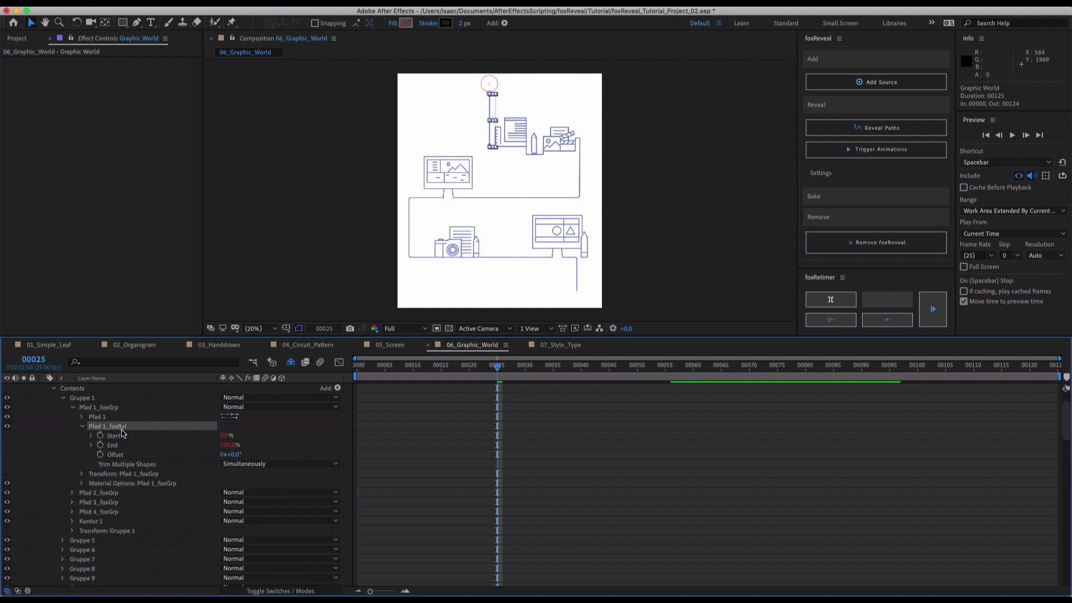
left_click(82, 427)
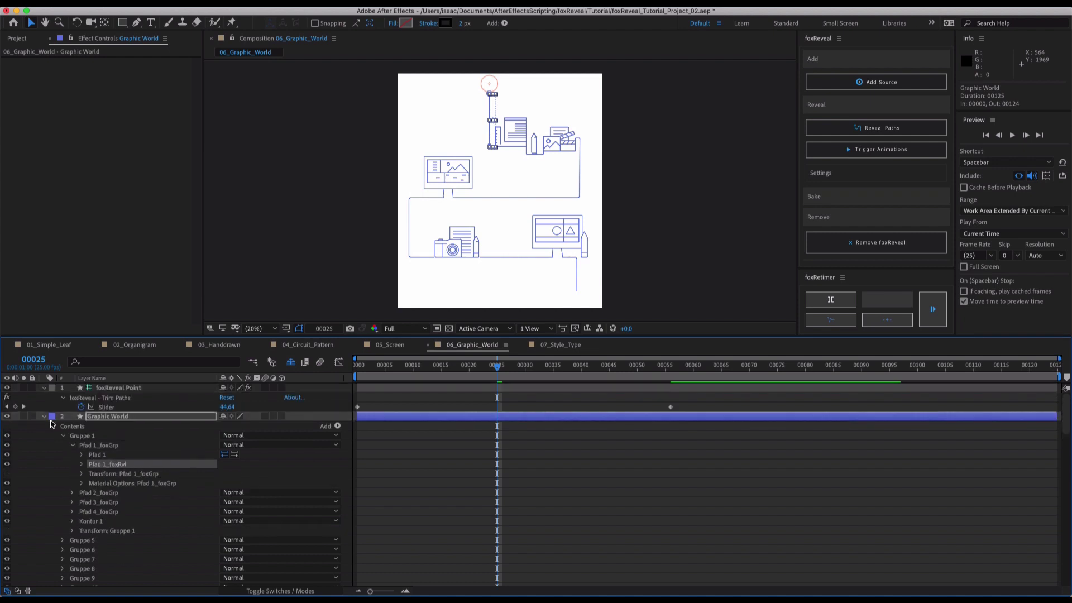
left_click(56, 426)
left_click(44, 417)
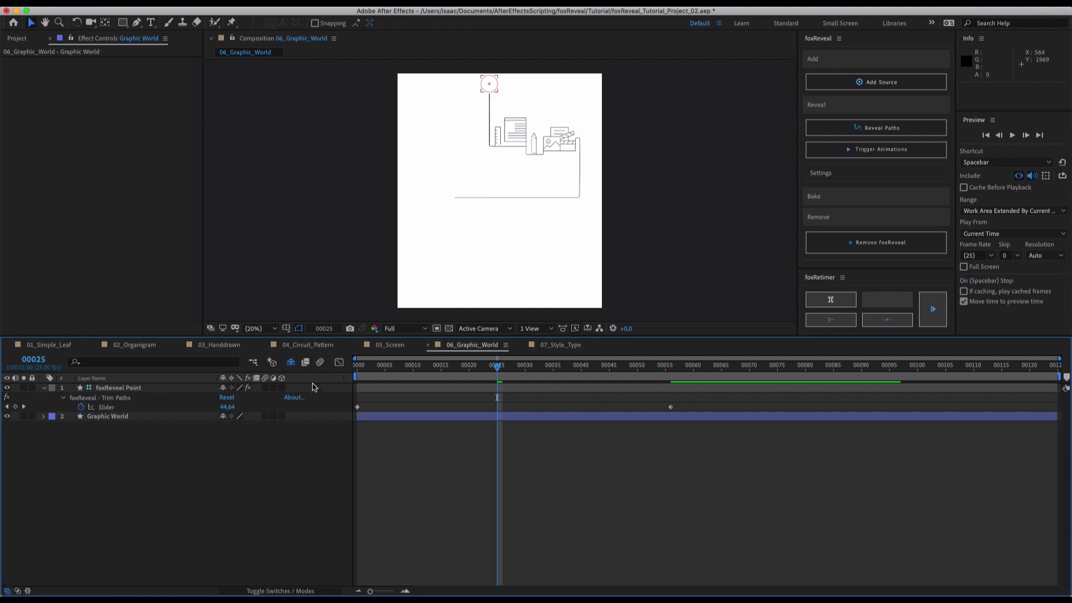
Preview the Graphic World reveal in an enlarged viewer and scrub to frame 30
left_click_drag(439, 337, 447, 389)
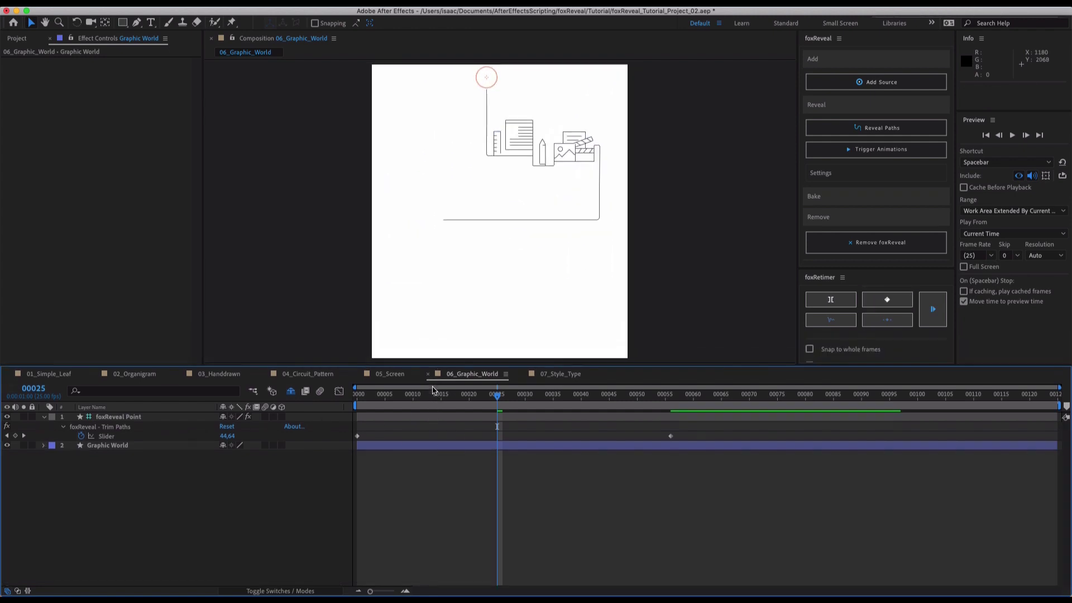
key("space")
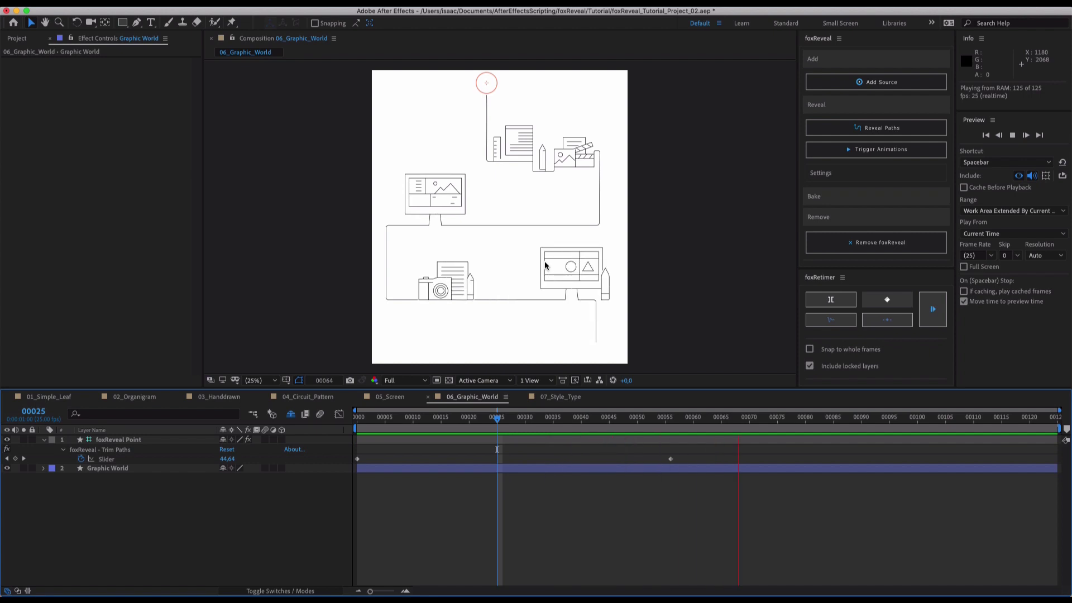
key("space")
left_click(464, 419)
mouse_move(422, 428)
left_mouse_down()
mouse_move(412, 427)
mouse_move(508, 427)
left_mouse_up()
Slow the reveal by moving the Trim Paths slider's last keyframe to about frame 88, and preview the result
left_click(671, 459)
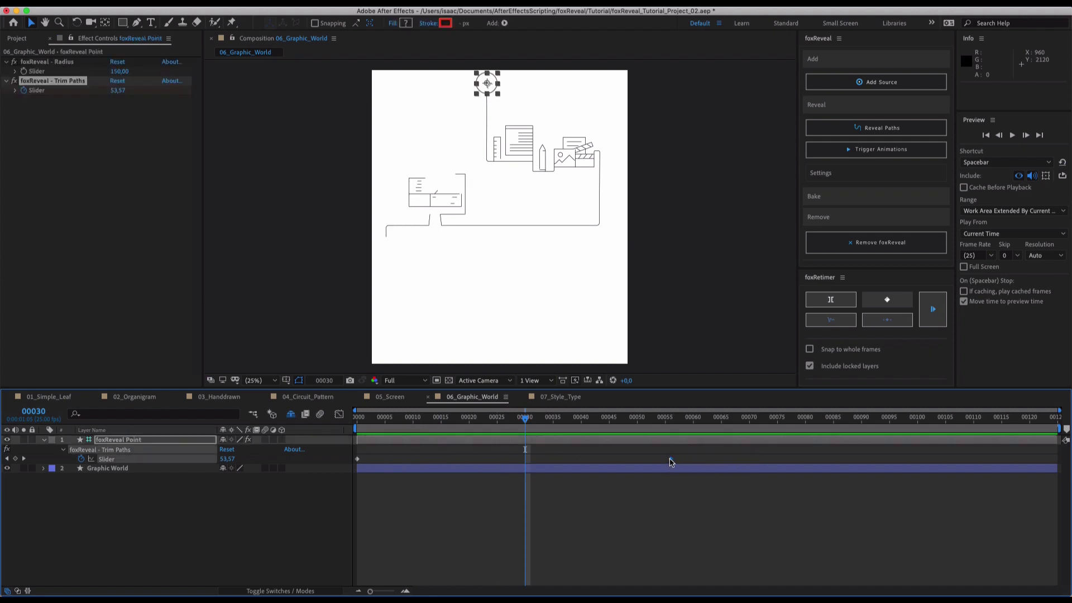
left_click_drag(672, 459, 850, 459)
key("space")
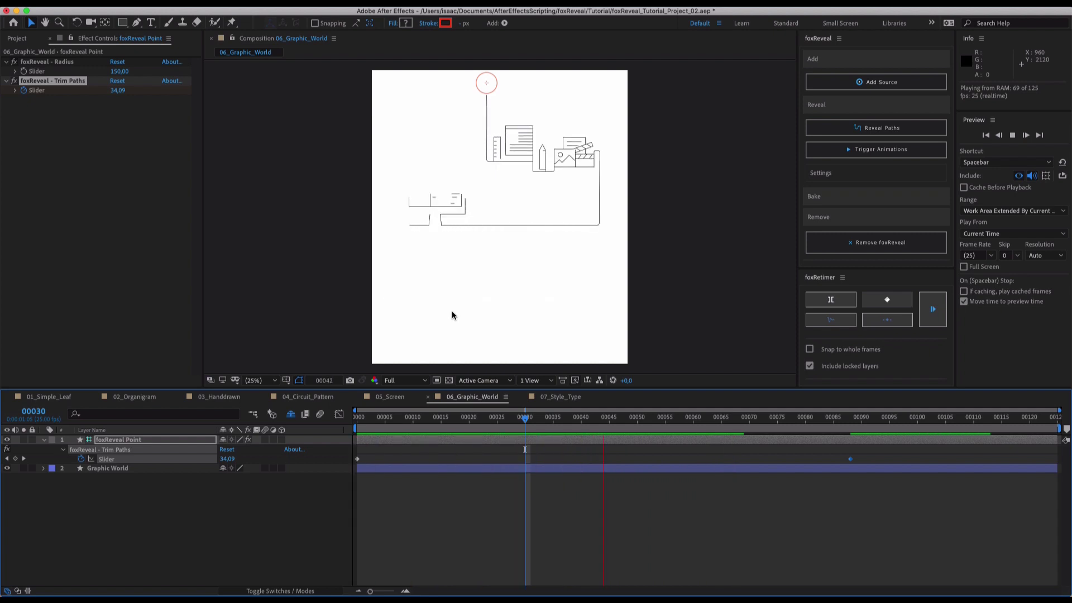
key("space")
left_click(463, 504)
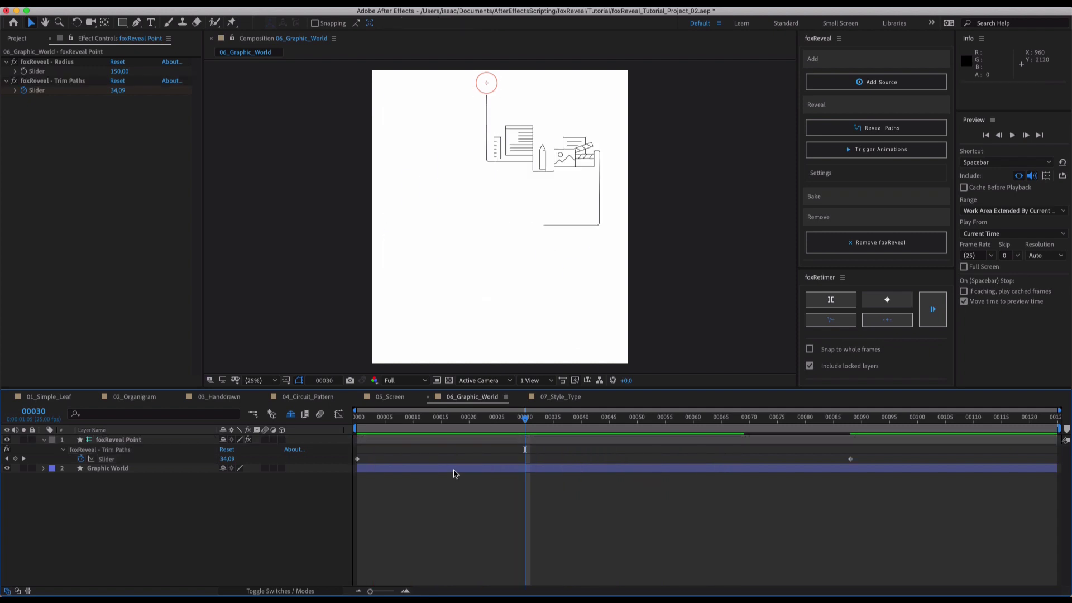
Bake the reveals of the Graphic World layer into keyframes
left_click(454, 469)
left_click(838, 197)
left_click(830, 165)
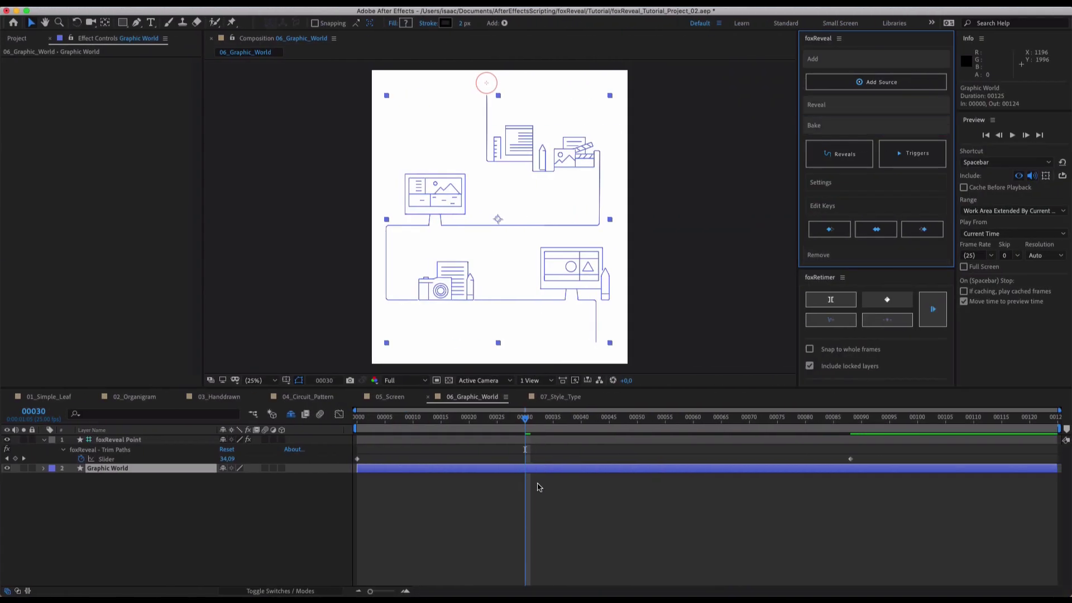
Display the keyframed properties of the Graphic World layer and look through its baked trim keyframes
left_click(541, 472)
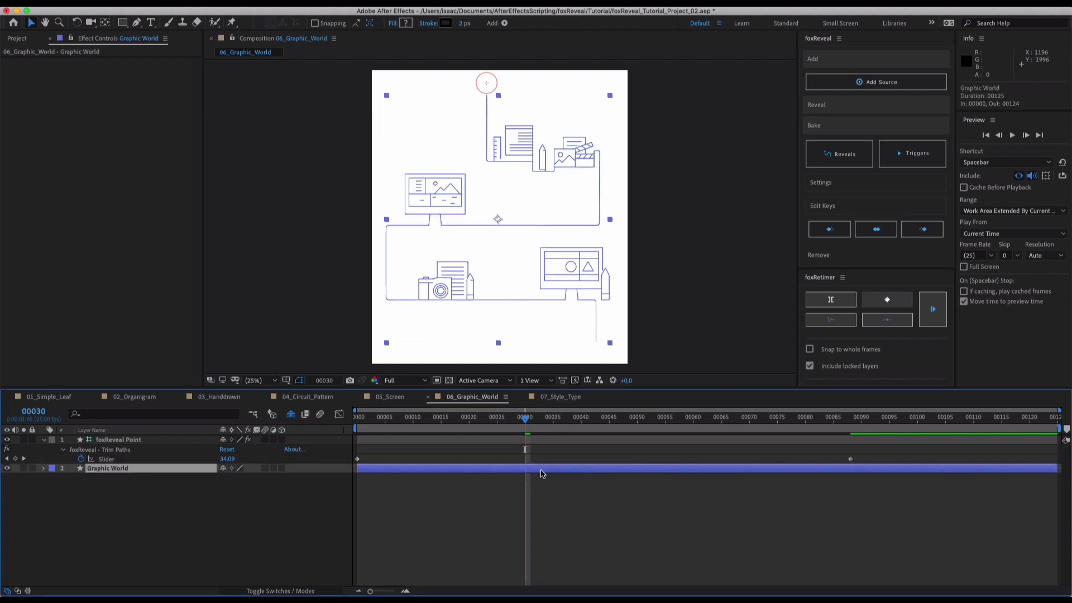
key("u")
scroll(541, 486, "down", 5)
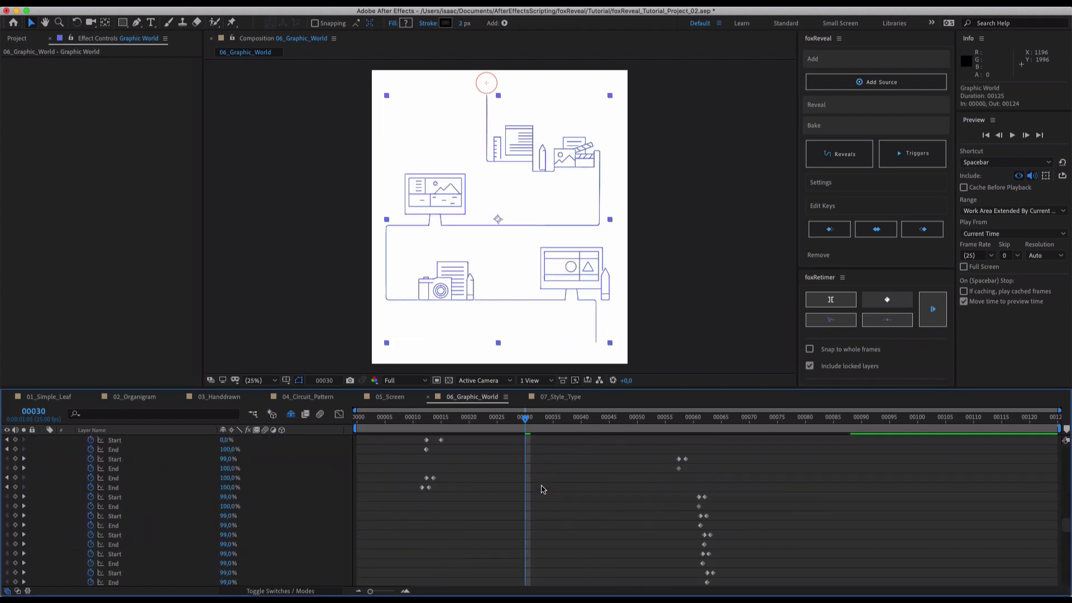
scroll(542, 489, "down", 10)
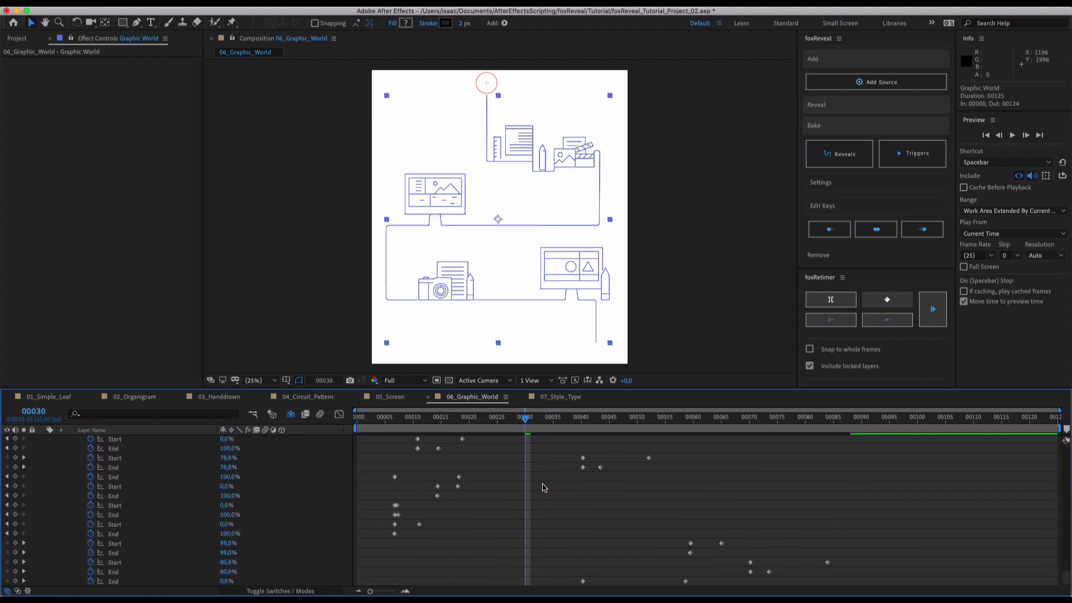
scroll(542, 487, "up", 8)
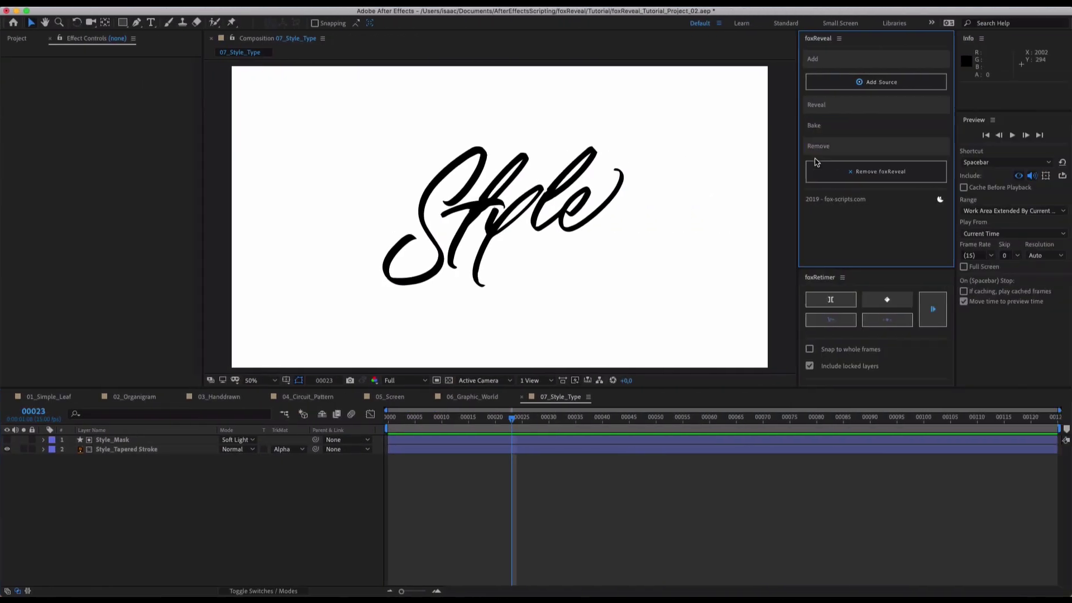
In the 07_Style_Type composition, show the Style_Mask layer together with the Style_Tapered Stroke layer to compare them
left_click(860, 126)
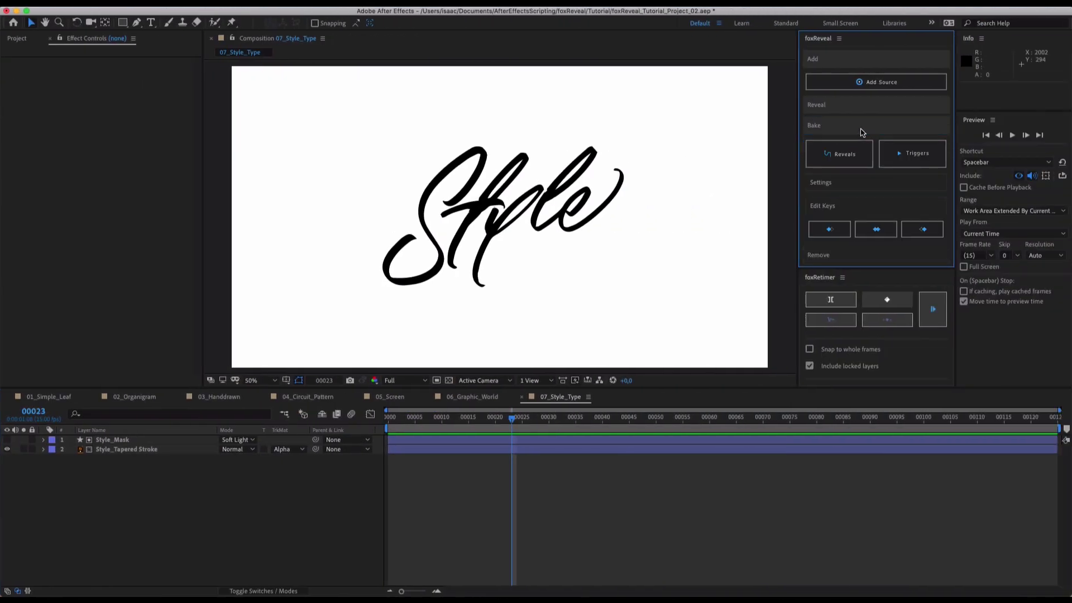
left_click(129, 440)
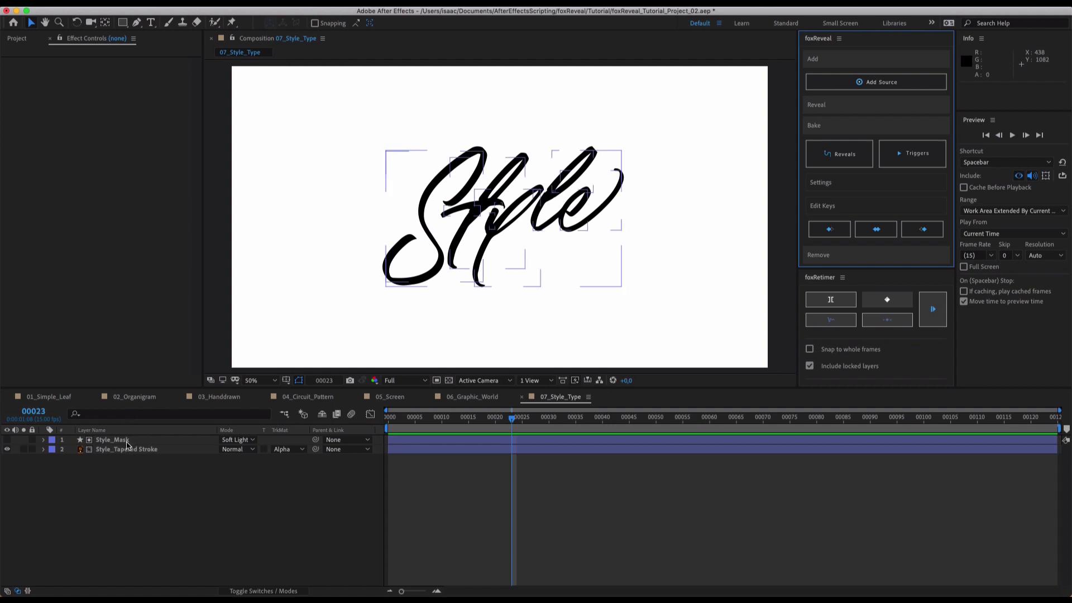
left_click(6, 440)
key("slash")
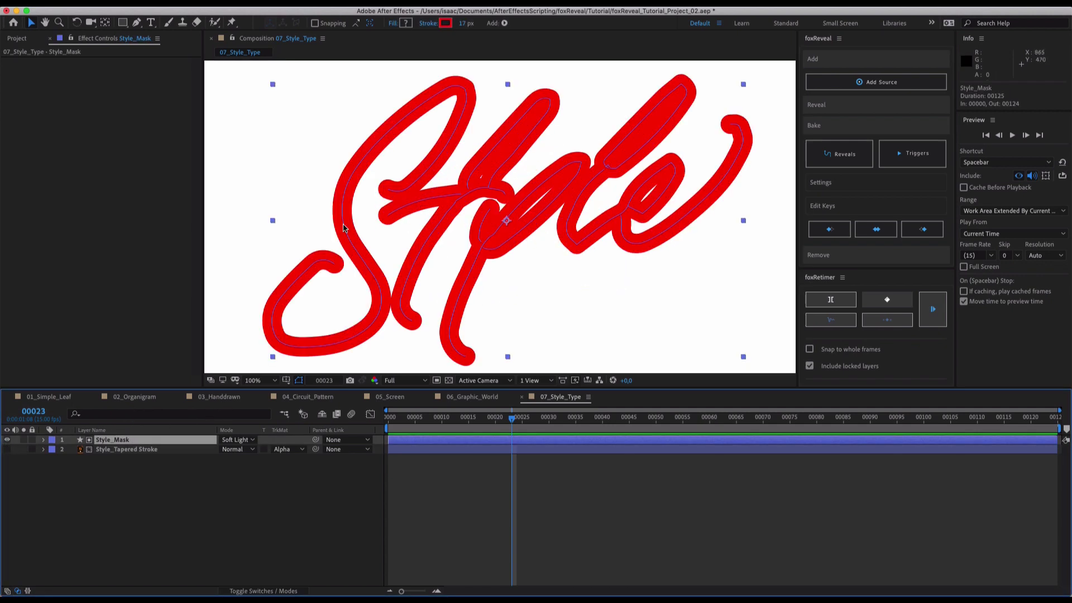
left_click(7, 449)
left_click(7, 440)
left_click(7, 440)
Inspect up close how the red mask stroke covers the lettering, and view the Style_Tapered Stroke layer on its own
key("period")
scroll(471, 267, "left", 5)
scroll(471, 268, "down", 3)
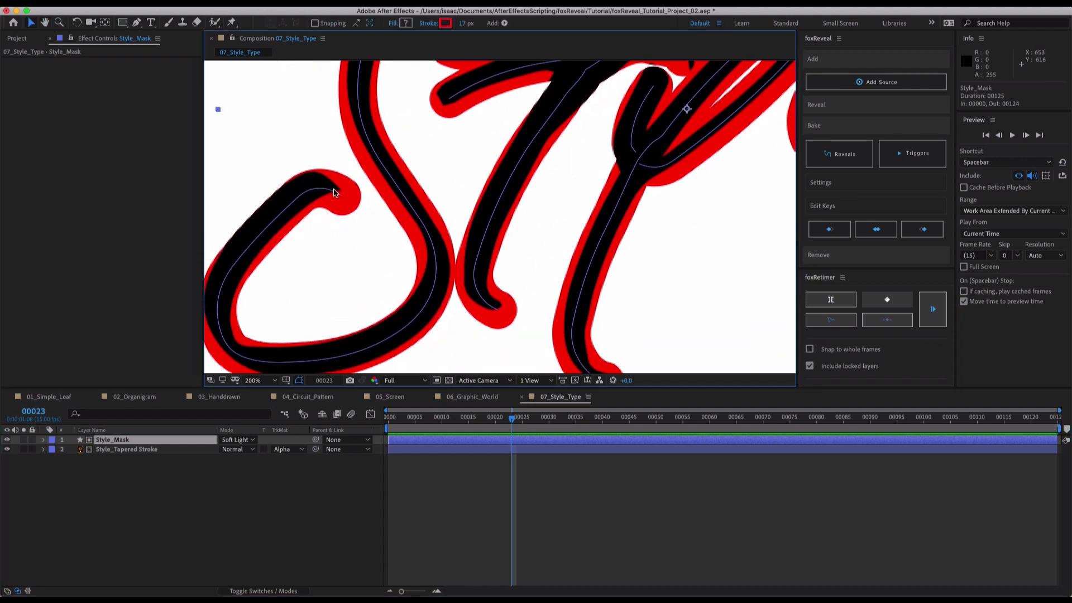
scroll(383, 155, "up", 5)
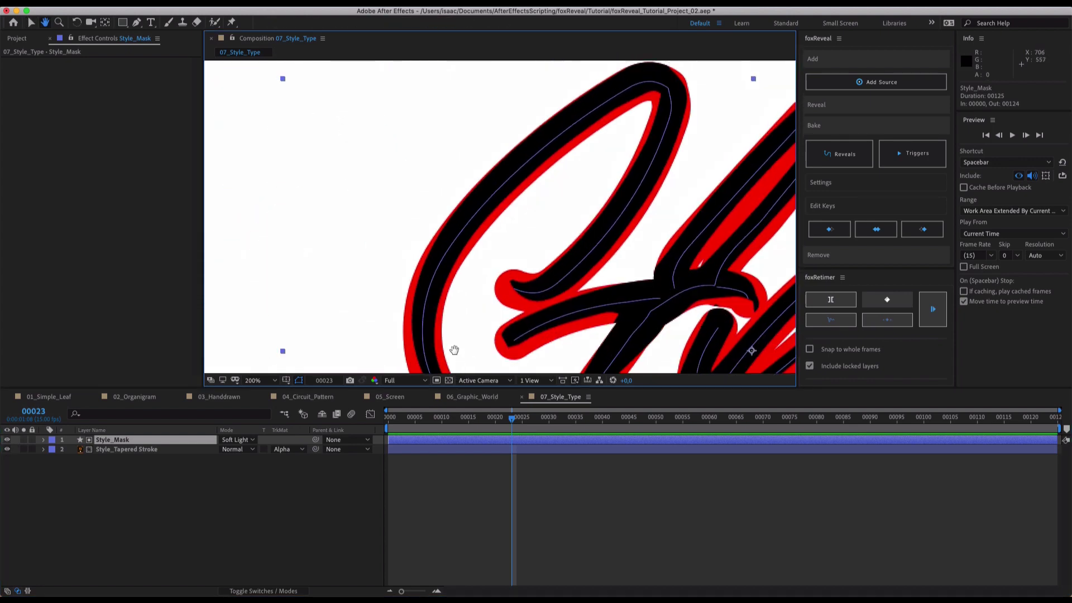
left_click(170, 451)
key("comma")
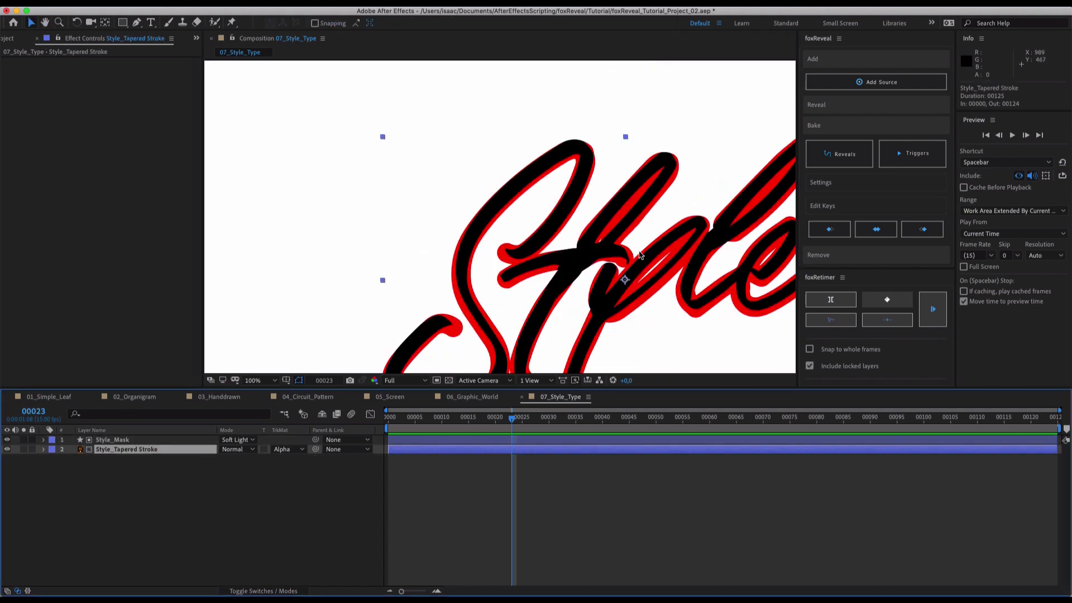
left_click_drag(641, 259, 561, 184)
left_click(24, 449)
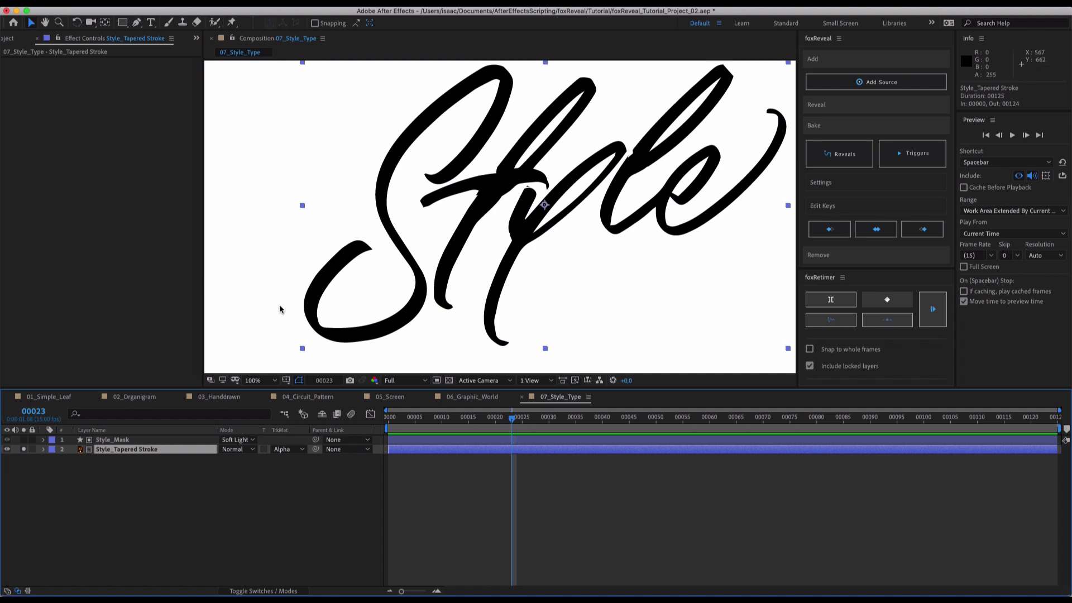
left_click(24, 450)
Add a foxReveal source for the Style_Mask layer and place it just outside the lower start of the letter S
left_click(154, 443)
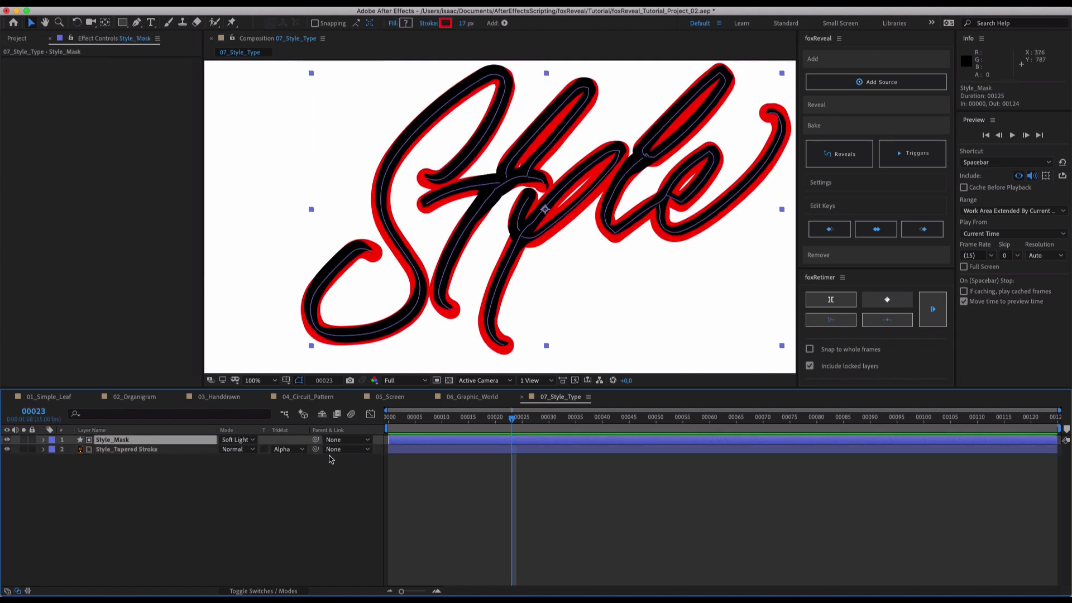
left_click(892, 78)
scroll(503, 220, "down", 2)
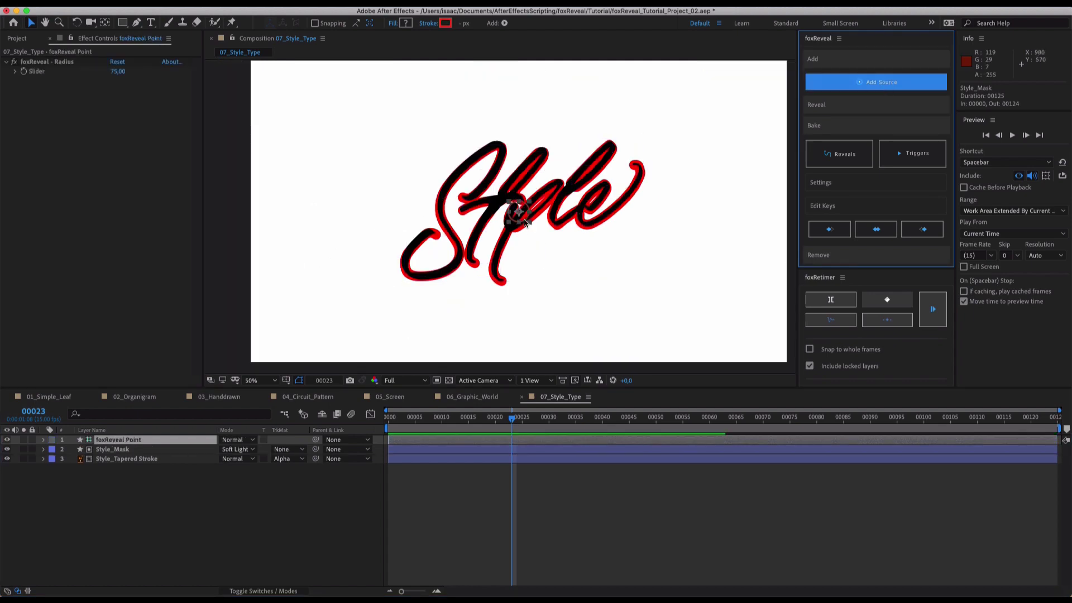
left_click_drag(511, 212, 399, 222)
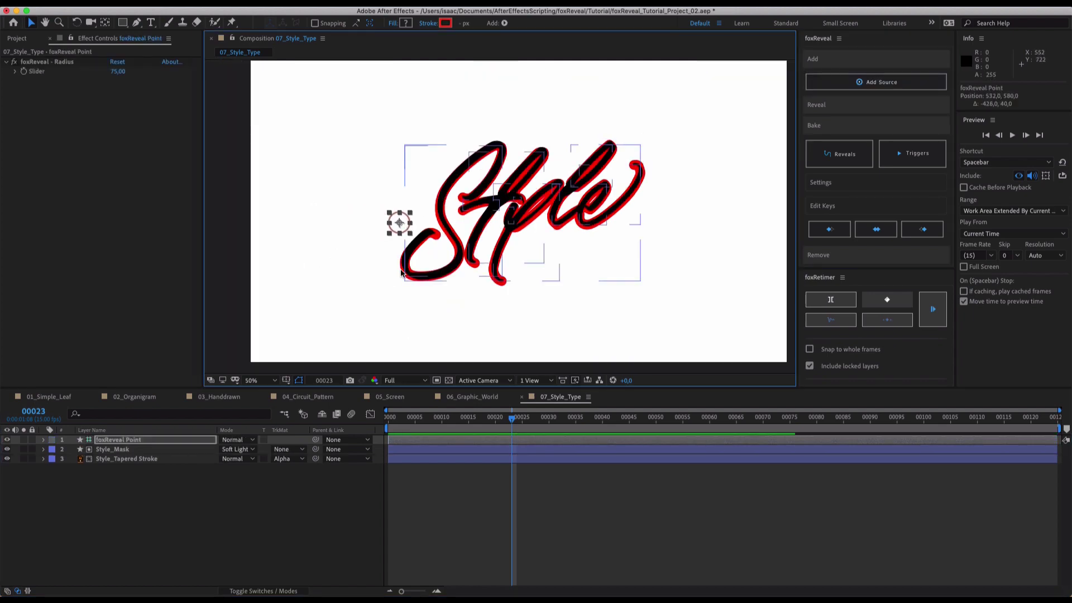
Apply Reveal Paths to the Style_Mask layer
left_click(158, 450)
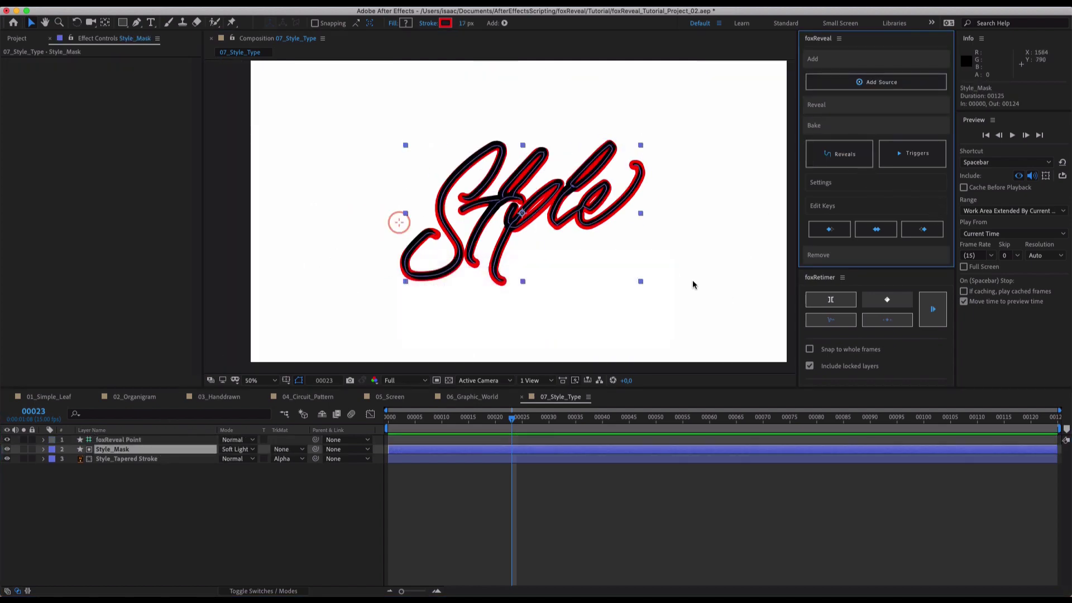
left_click(430, 444)
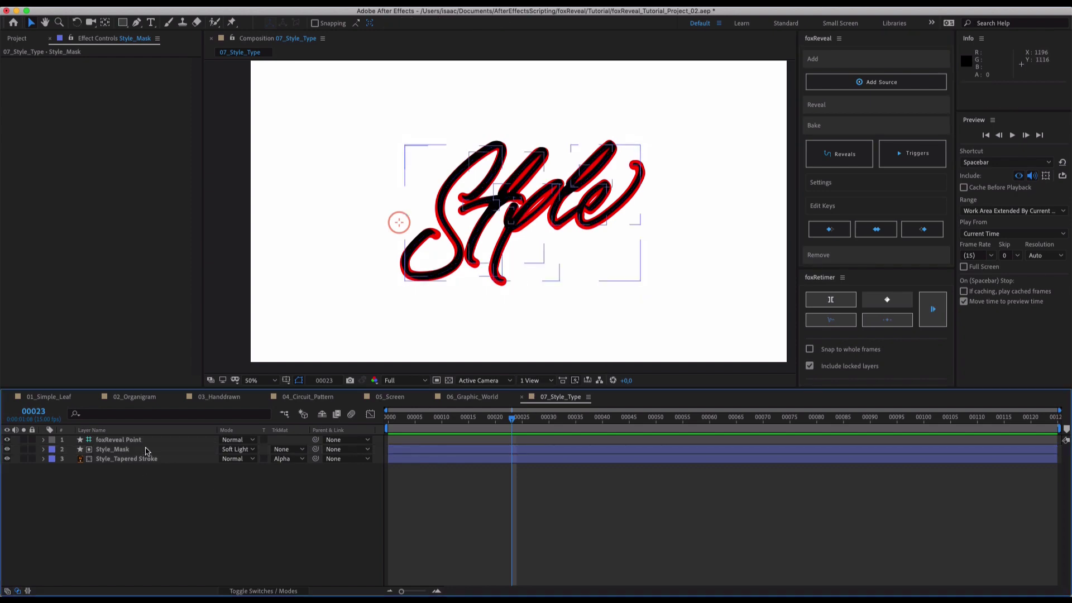
left_click(821, 149)
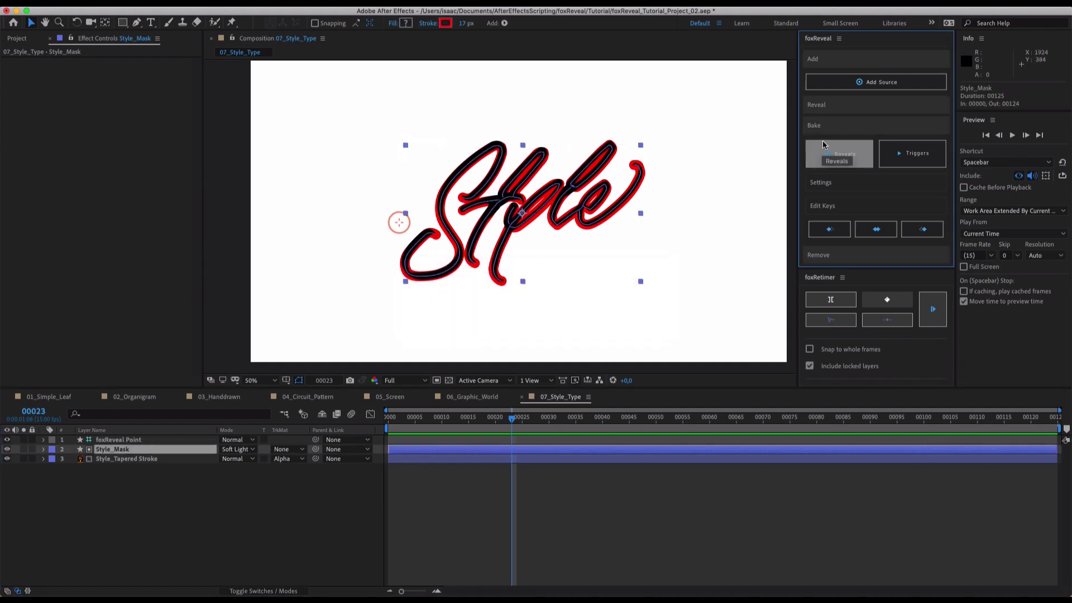
left_click(829, 118)
left_click(880, 130)
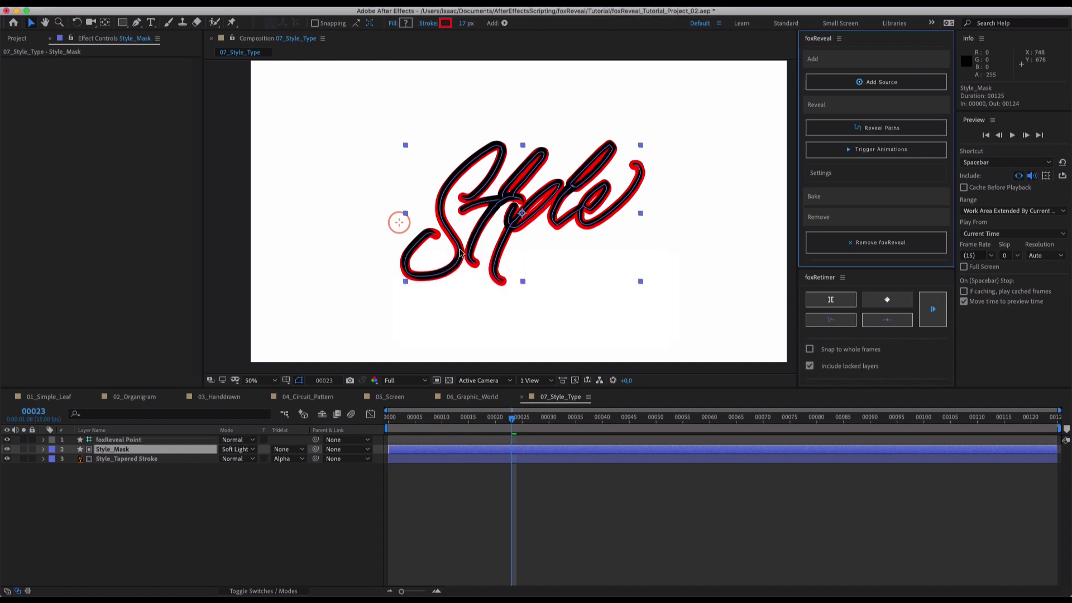
Scrub to frame 31 and display the foxReveal Point layer's keyframed Trim Paths slider
mouse_move(483, 429)
left_mouse_down()
mouse_move(427, 442)
mouse_move(413, 459)
mouse_move(461, 454)
mouse_move(553, 470)
left_mouse_up()
left_click(484, 441)
key("u")
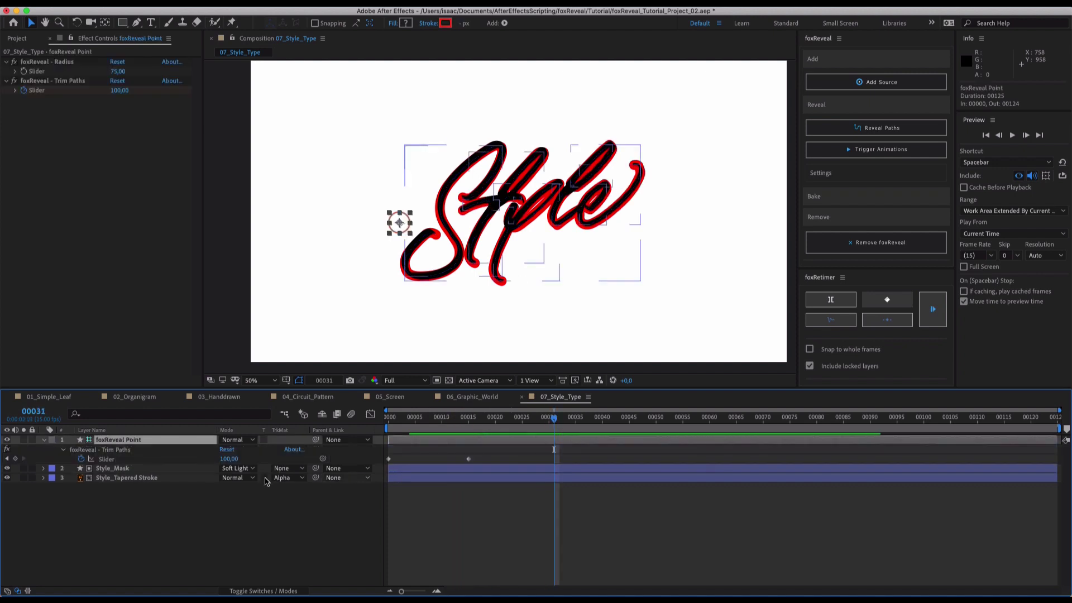
Hide the Style_Mask layer and preview the lettering's reveal
left_click(7, 468)
scroll(449, 277, "down", 1)
key("space")
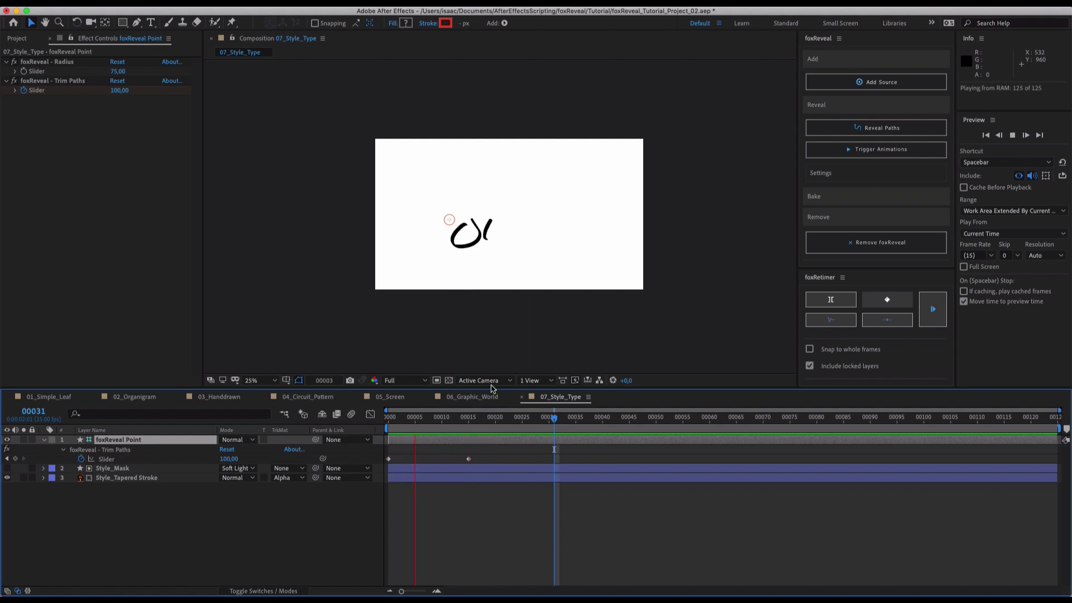
key("space")
Move the Trim Paths slider's last keyframe to frame 30 and ease its speed curve to a gradual stop
left_click_drag(469, 460, 550, 458)
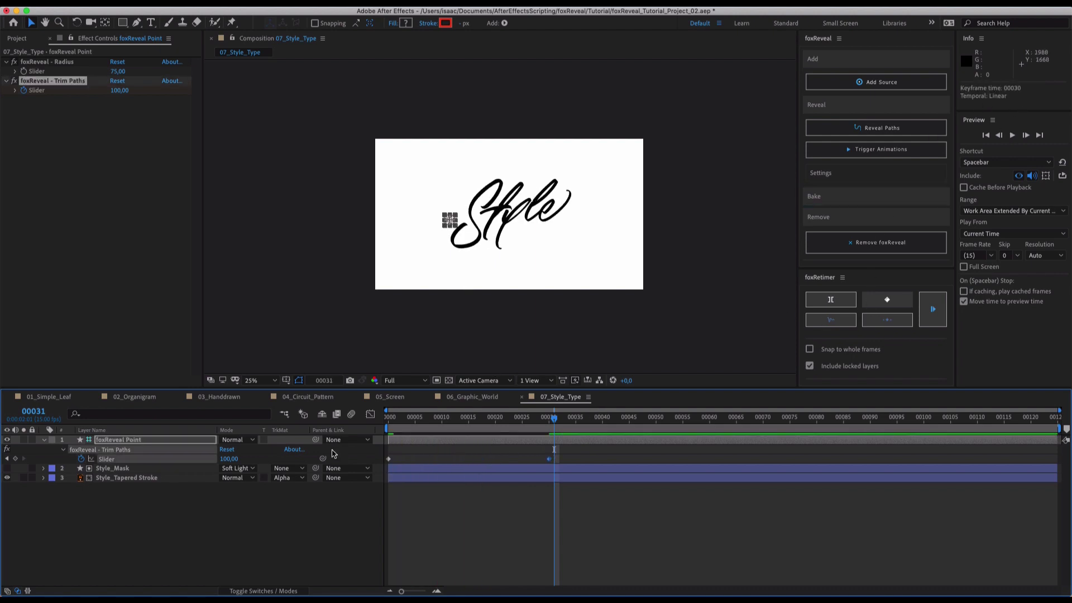
left_click(370, 414)
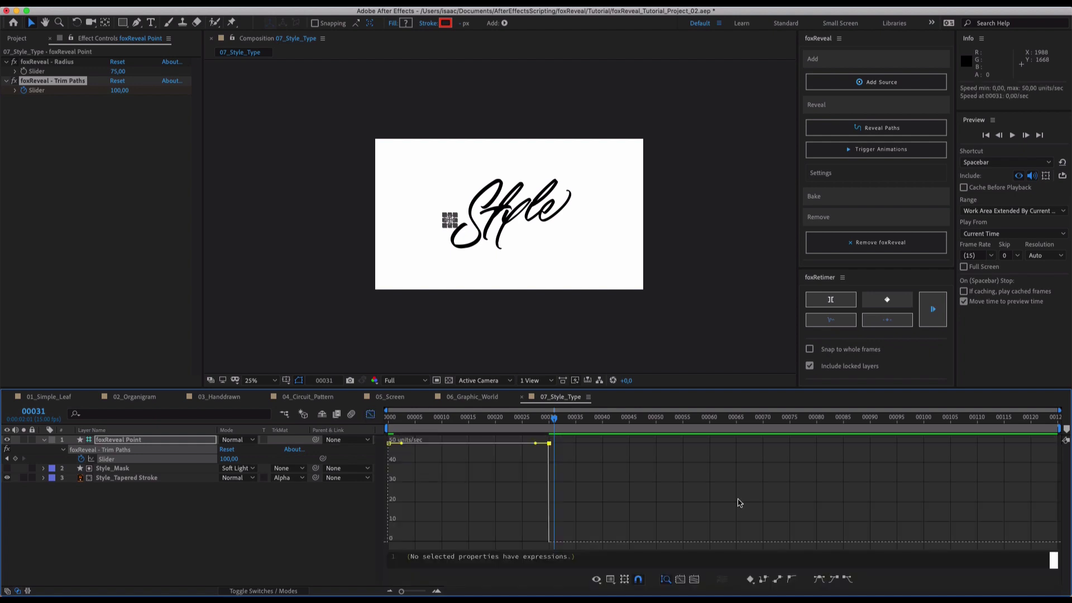
left_click(820, 581)
left_click_drag(521, 544, 484, 542)
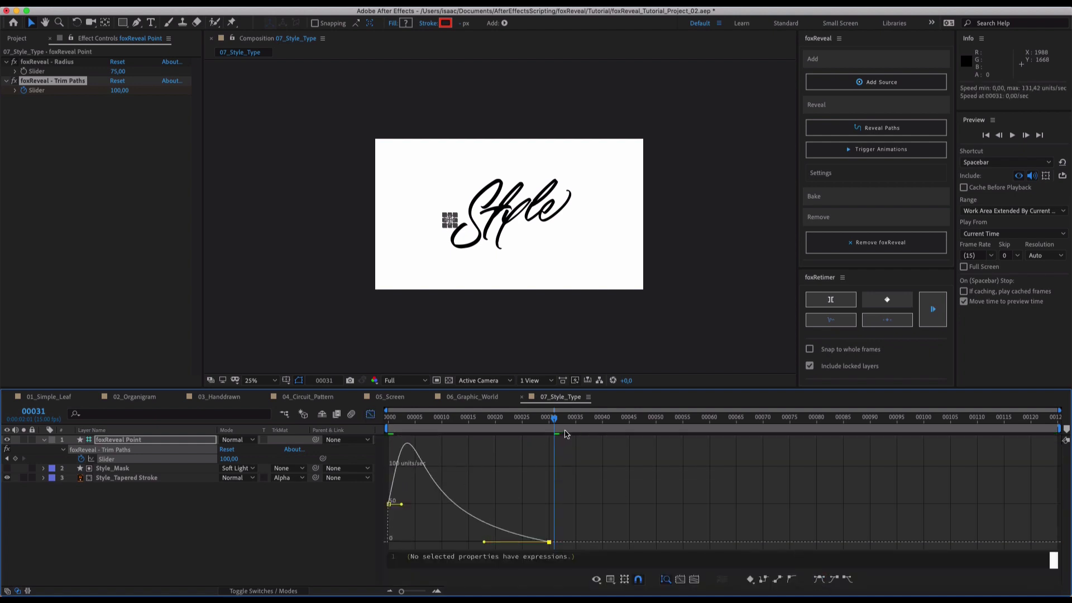
End the work area at frame 52, preview the eased reveal, and return to the keyframe view
left_click_drag(554, 419, 665, 422)
key("n")
key("space")
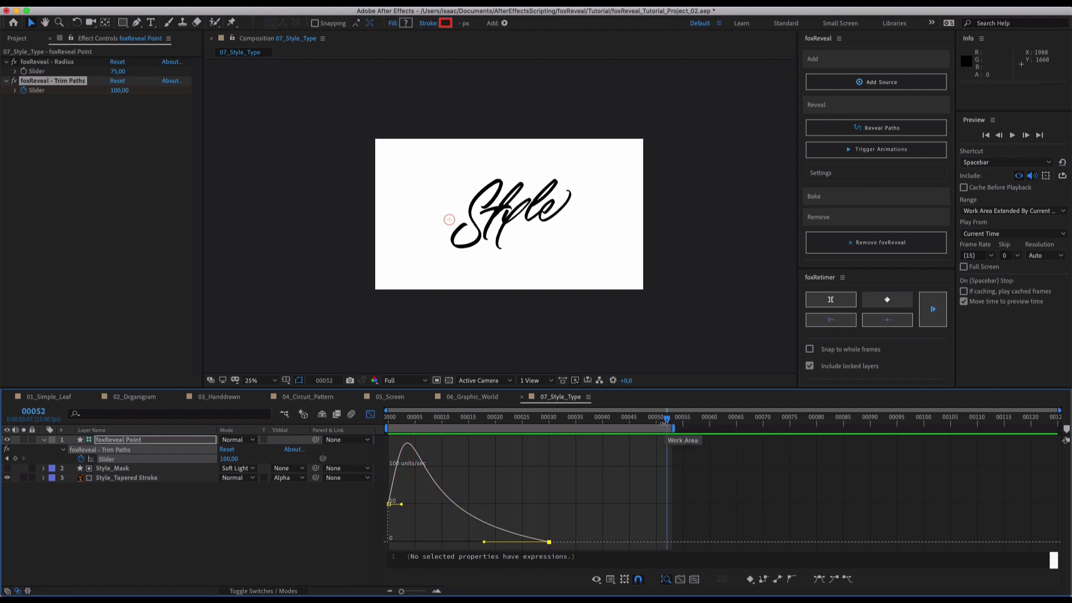
key("space")
left_click(370, 414)
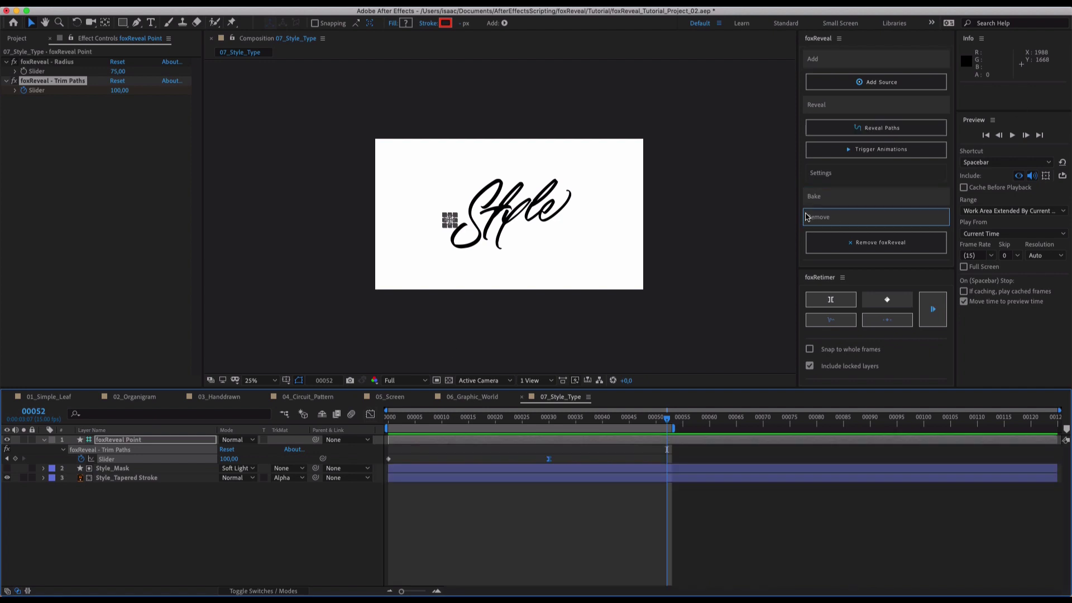
Bake the reveals of the Style_Mask layer into keyframes and preview the result
left_click(826, 197)
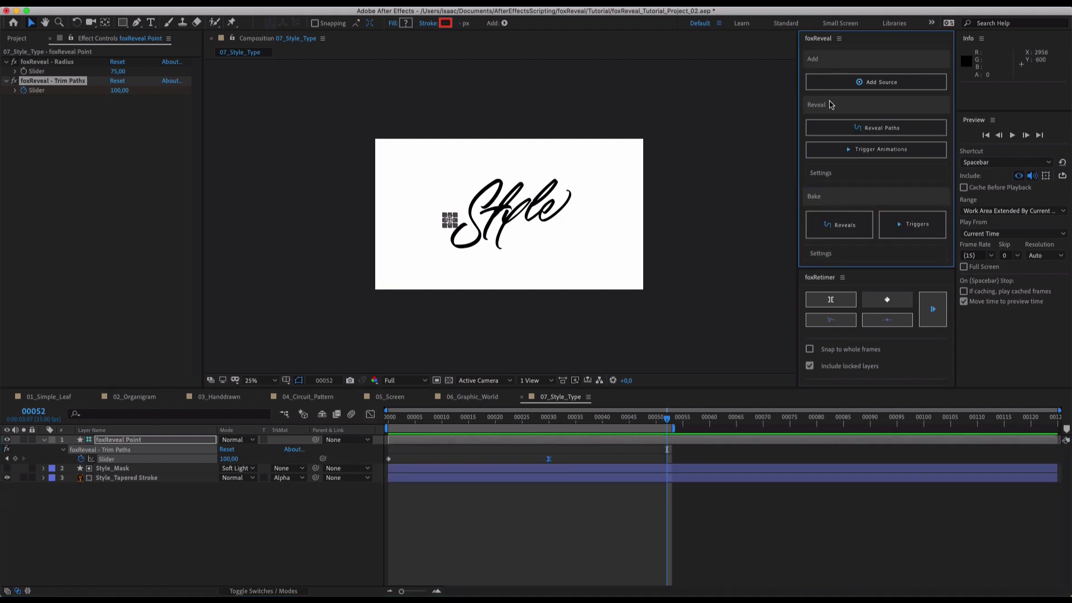
left_click(829, 105)
left_click(106, 468)
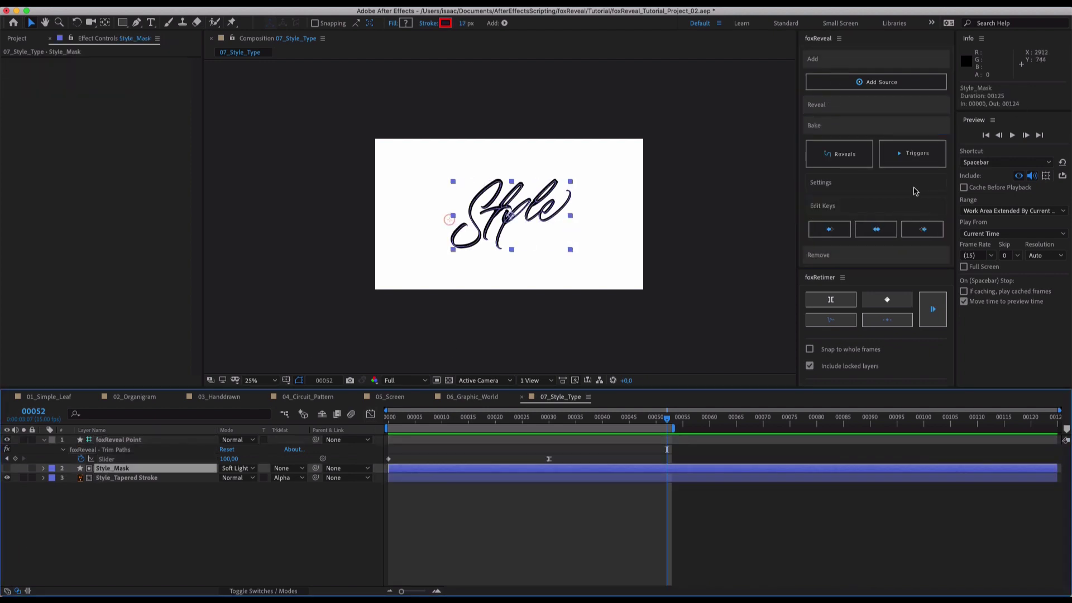
left_click(839, 154)
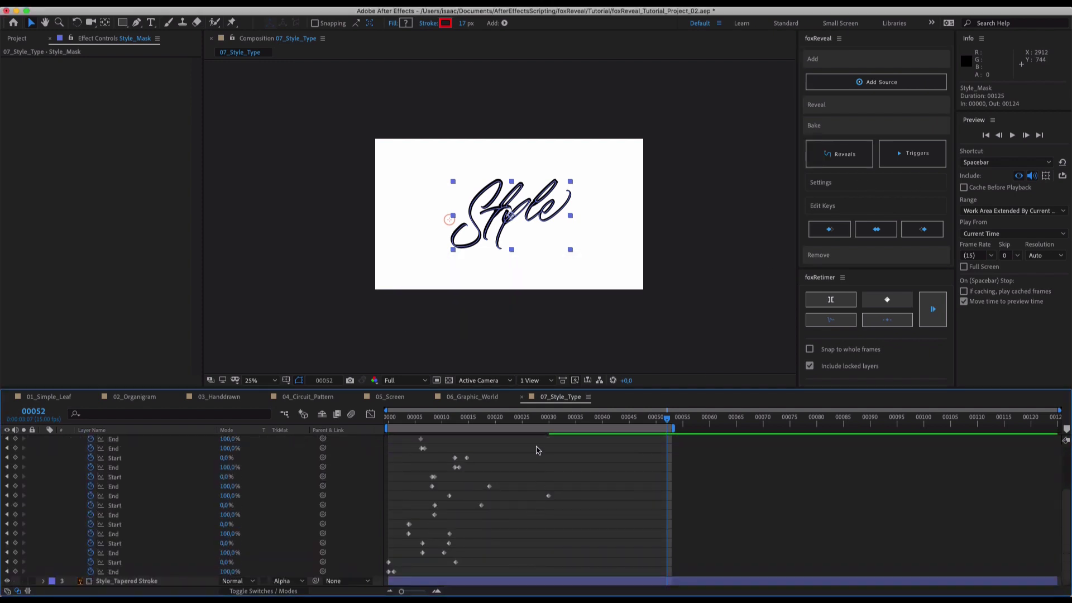
key("space")
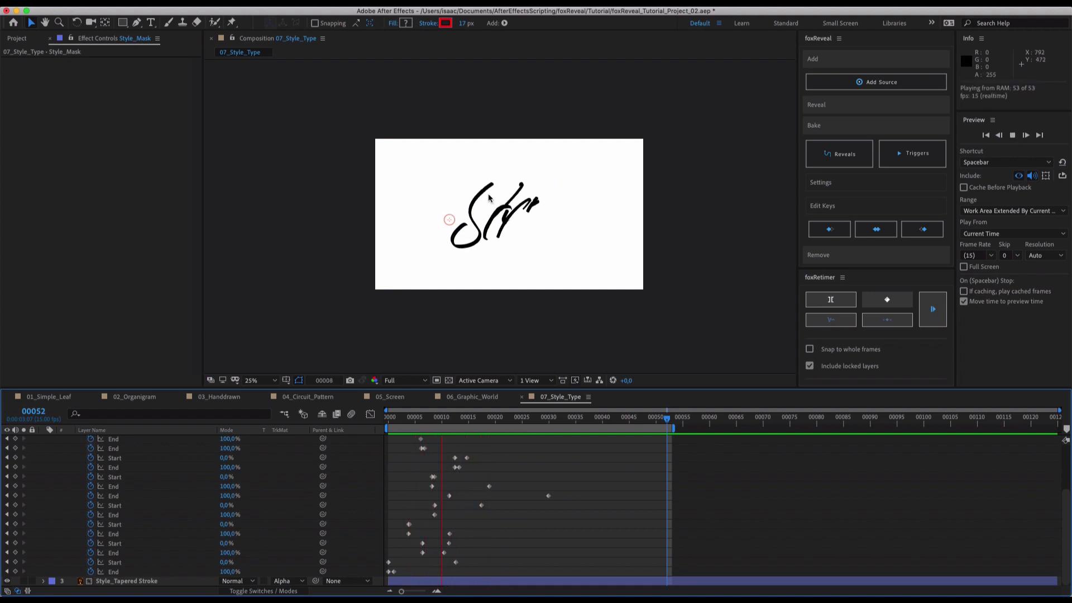
key("space")
Pick the letter S path and select all its baked Start and End keyframes, then only its last ones
scroll(491, 204, "up", 4)
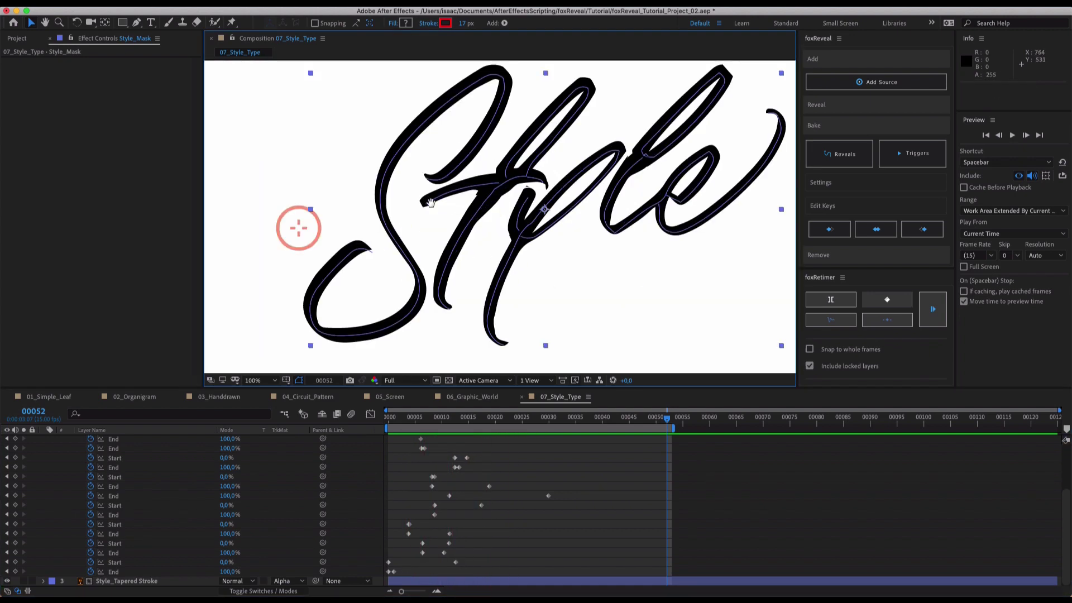
left_click(499, 194)
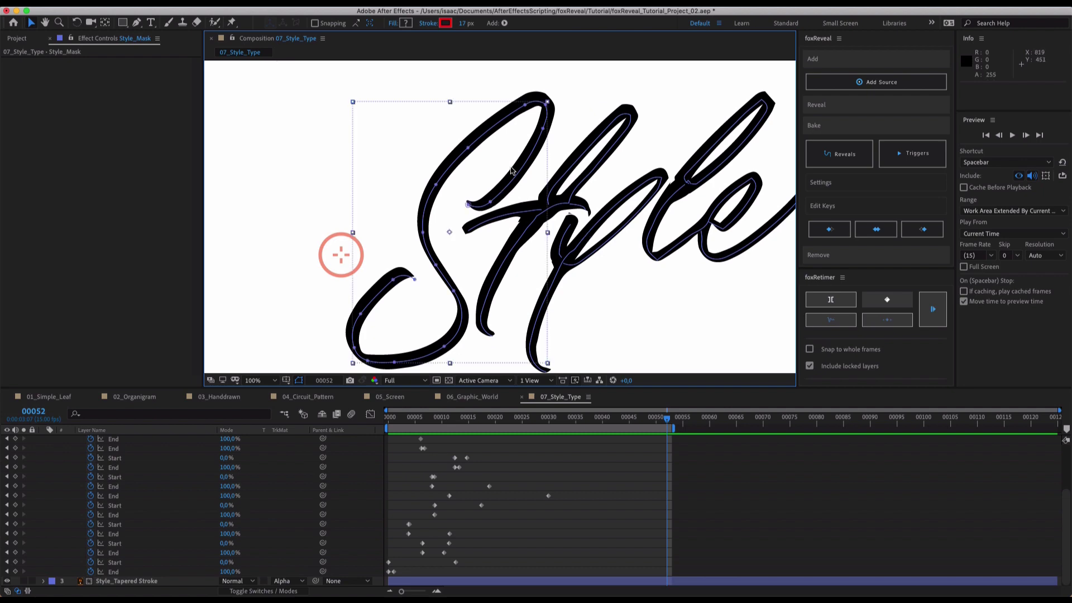
left_click(874, 230)
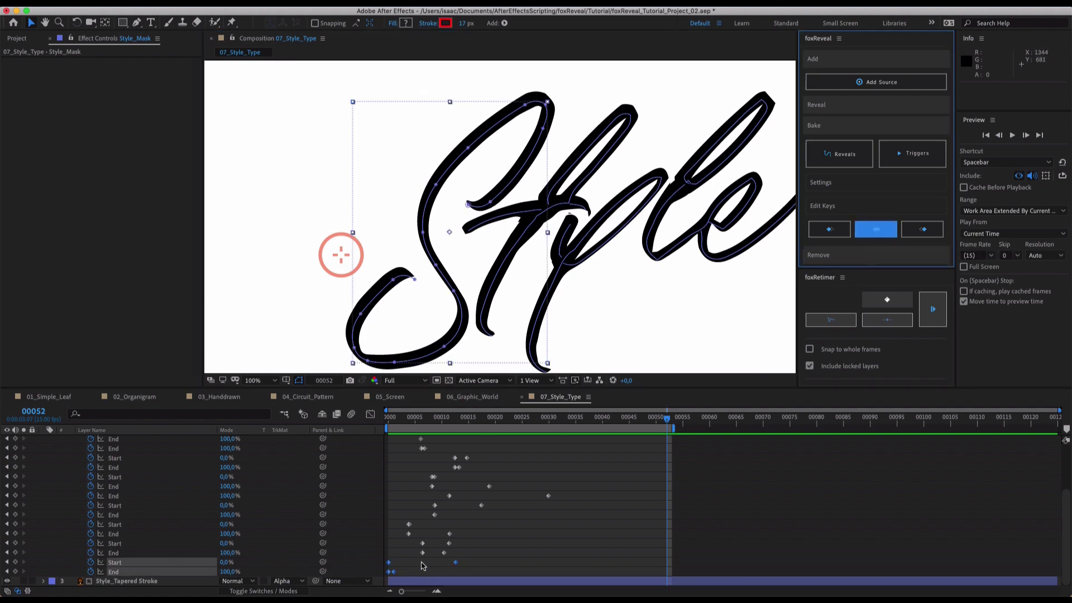
scroll(422, 565, "up", 5)
scroll(419, 559, "down", 5)
left_click(919, 231)
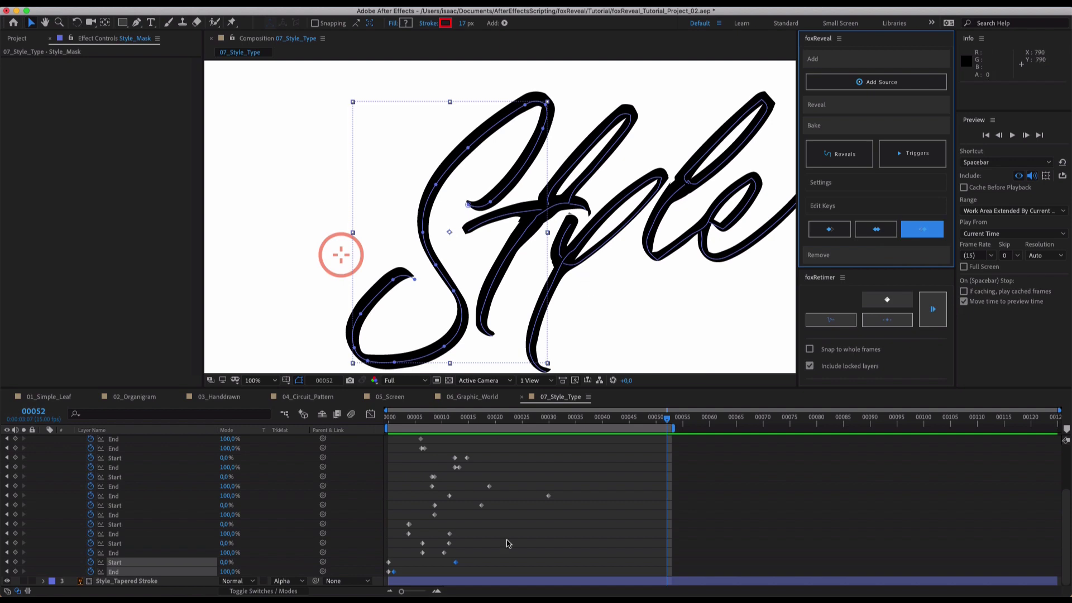
Scrub the opening frames of the lettering reveal to check the letter S path's last End keyframe
left_click(507, 567)
left_click(436, 430)
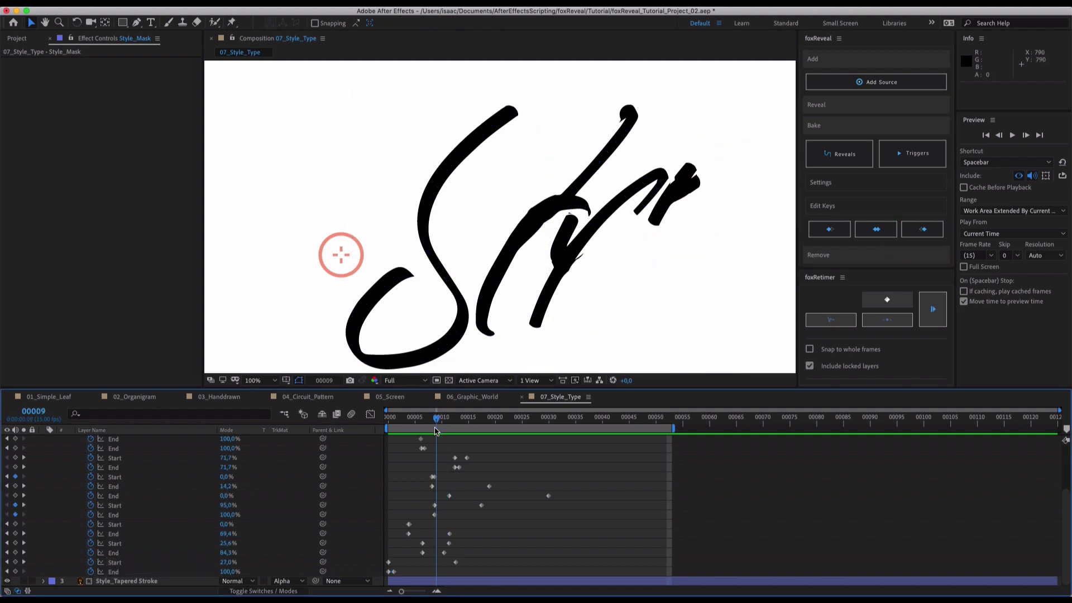
mouse_move(435, 428)
left_mouse_down()
mouse_move(385, 450)
mouse_move(399, 451)
left_mouse_up()
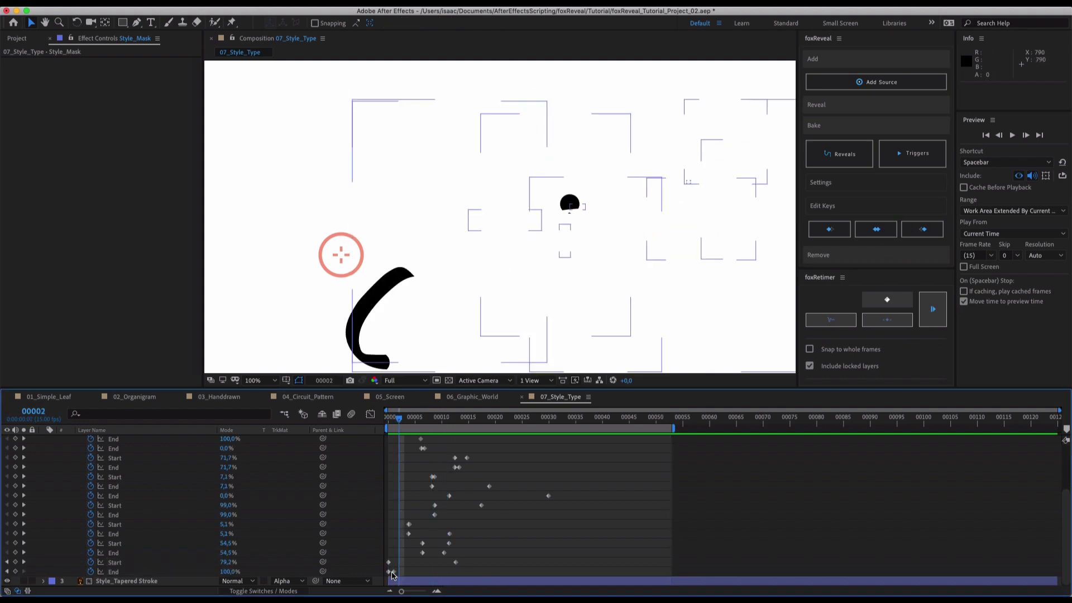
left_click(391, 573)
key("Page_Up")
key("Page_Up")
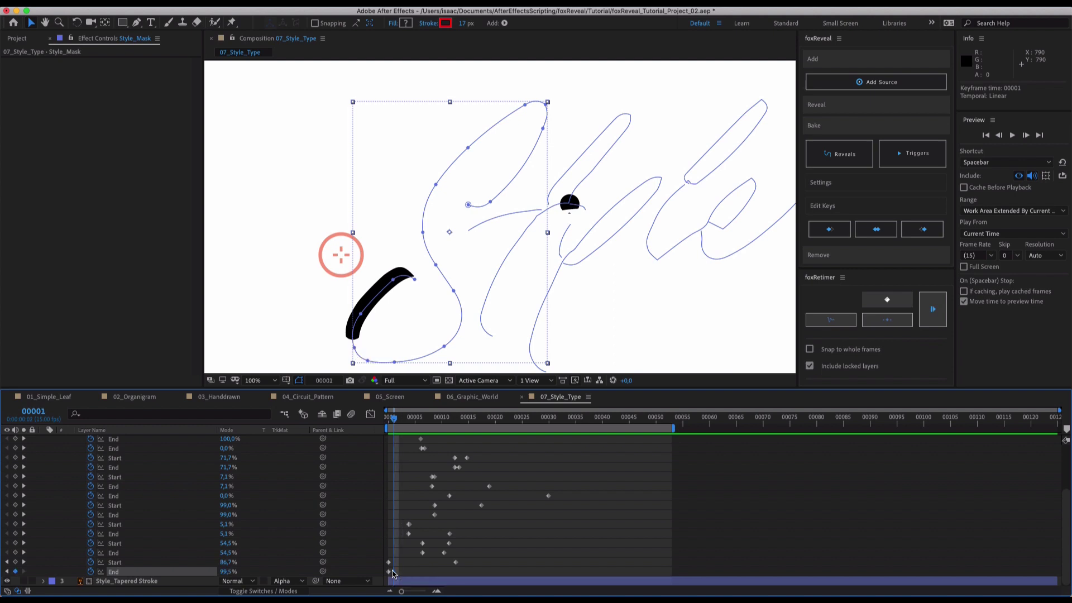
key("Page_Down")
key("space")
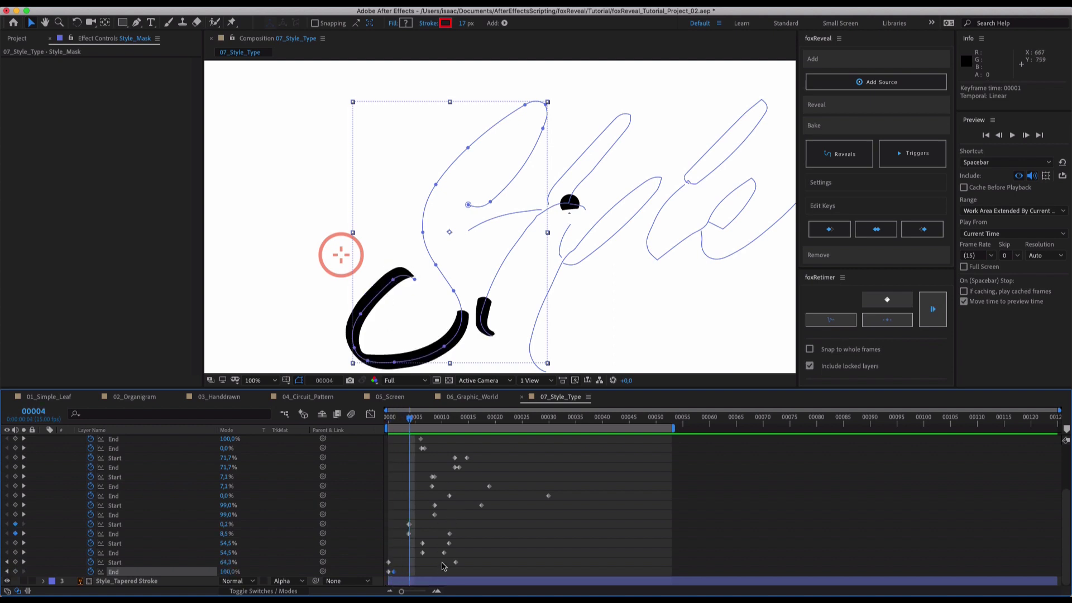
Move the letter S path's last Start keyframe to frame 20, ease its speed curve to a gradual stop, and preview it
left_click(456, 562)
key("Page_Down")
key("Page_Down")
key("Page_Down")
key("Page_Down")
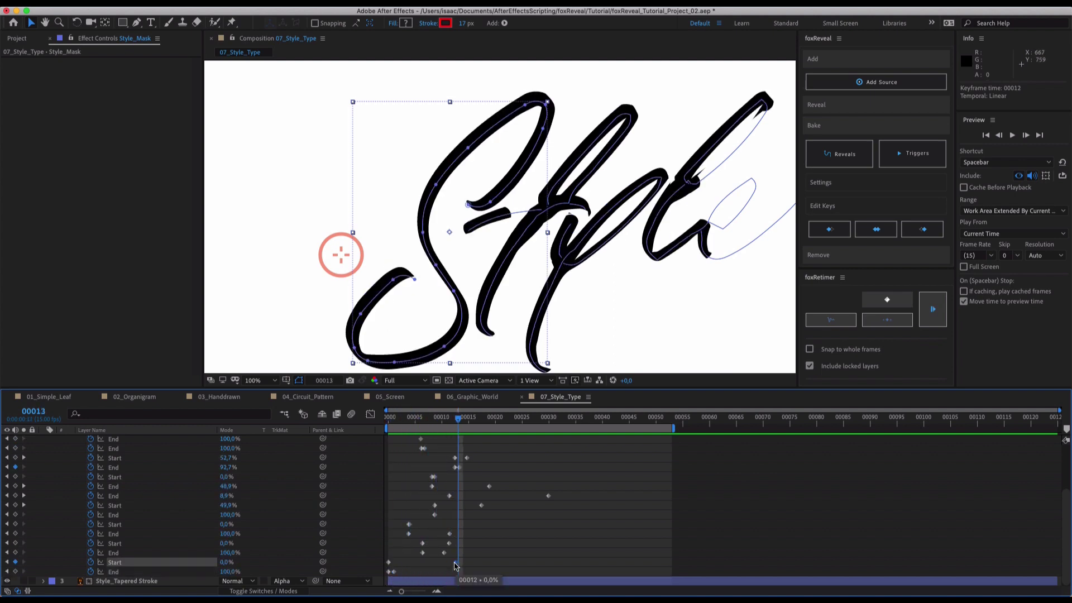
mouse_move(455, 563)
left_mouse_down()
mouse_move(556, 566)
mouse_move(495, 572)
mouse_move(481, 445)
mouse_move(458, 451)
left_mouse_up()
left_click(370, 414)
key("space")
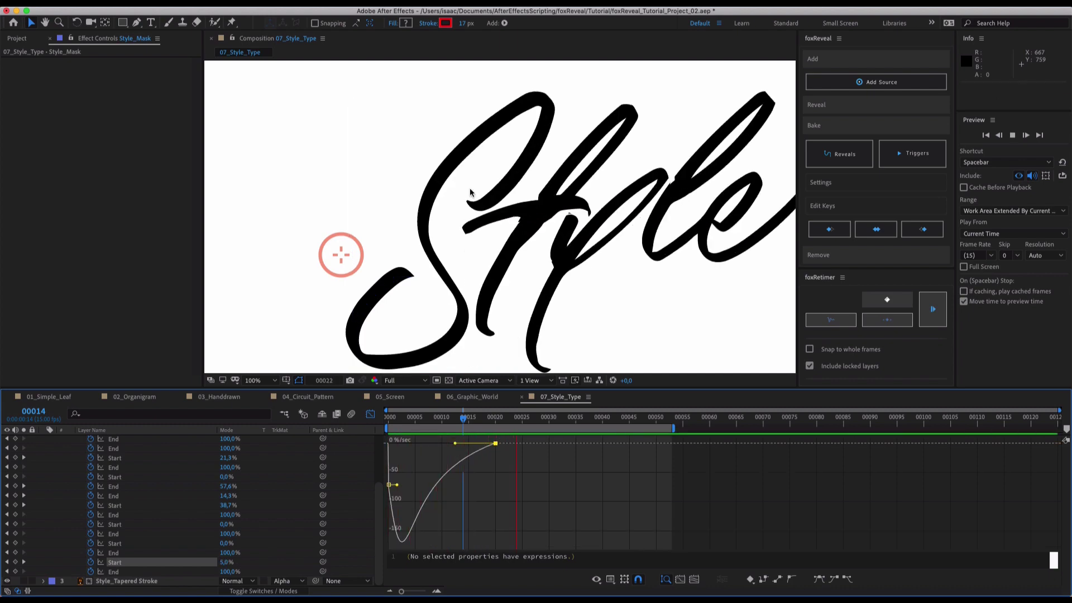
scroll(470, 193, "down", 1)
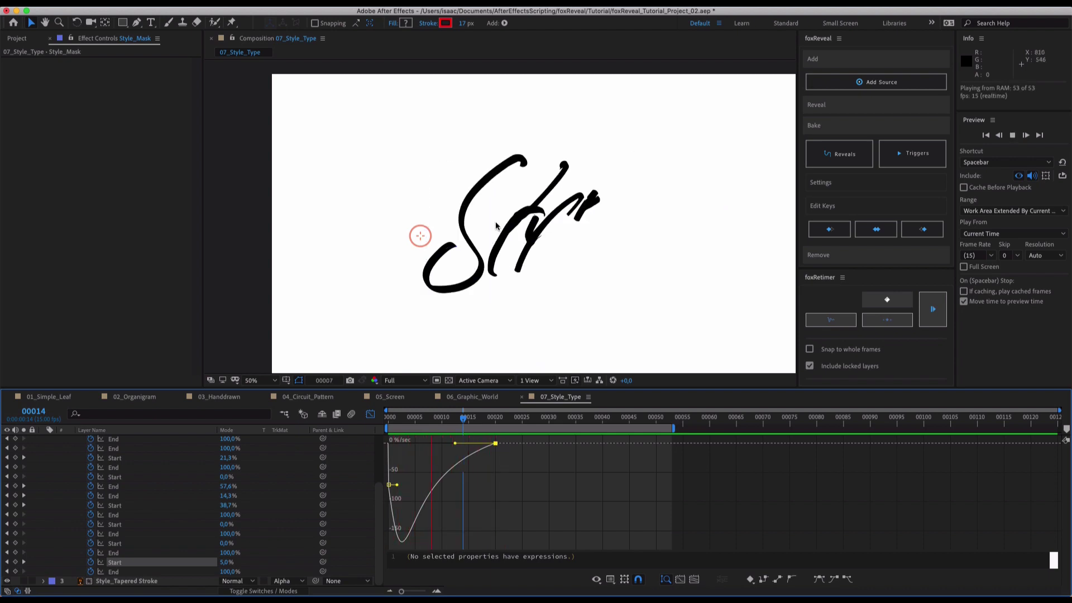
key("space")
scroll(495, 225, "up", 1)
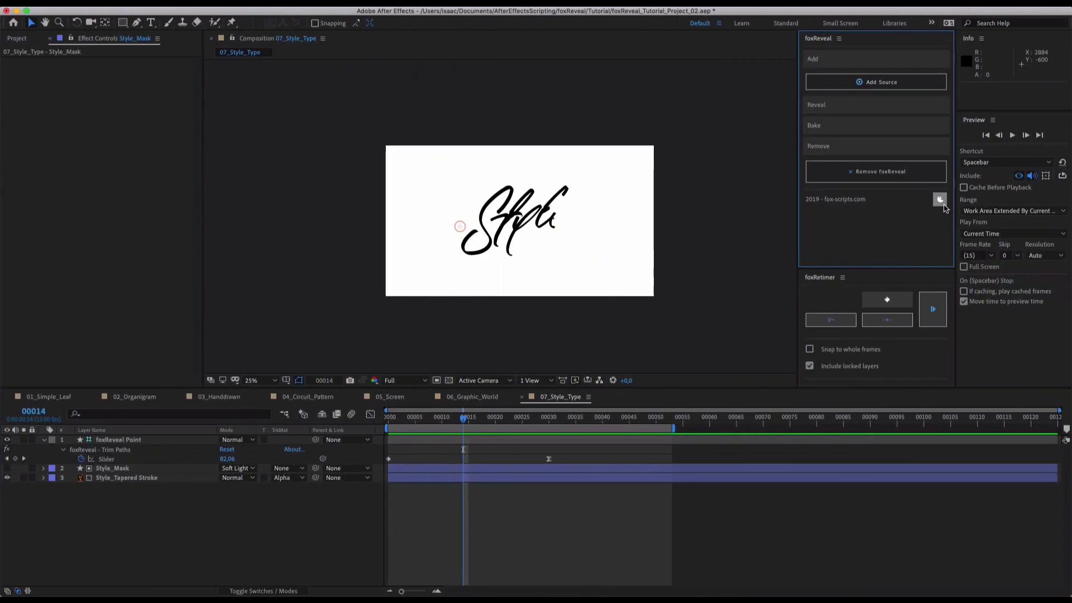
Open the foxReveal help window, move it aside, and examine the explanations of the reveal, branch and bake controls
left_click(940, 200)
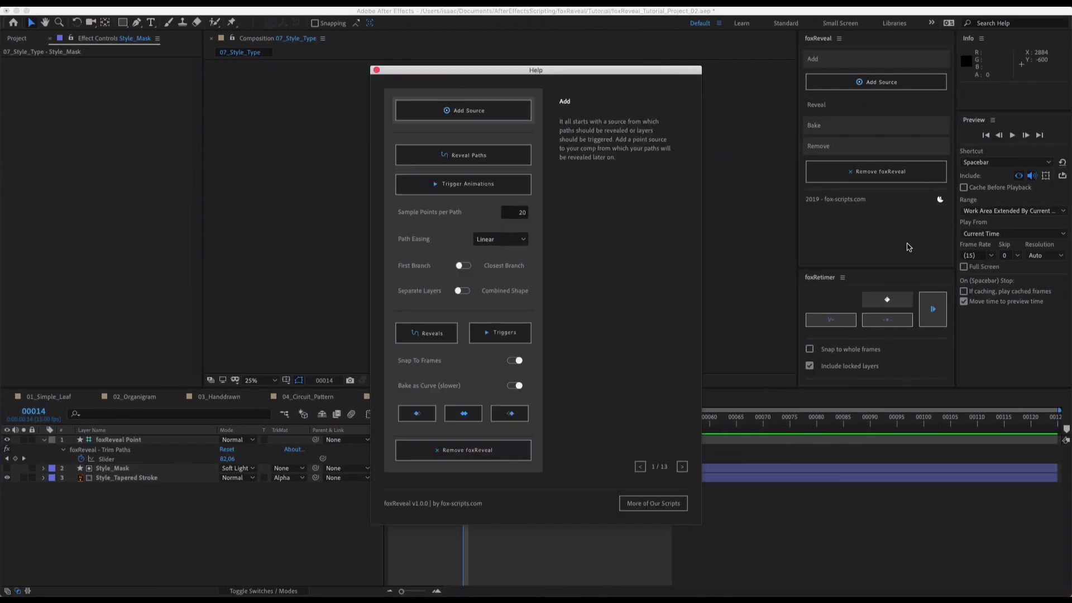
left_click_drag(615, 70, 925, 87)
left_click(775, 175)
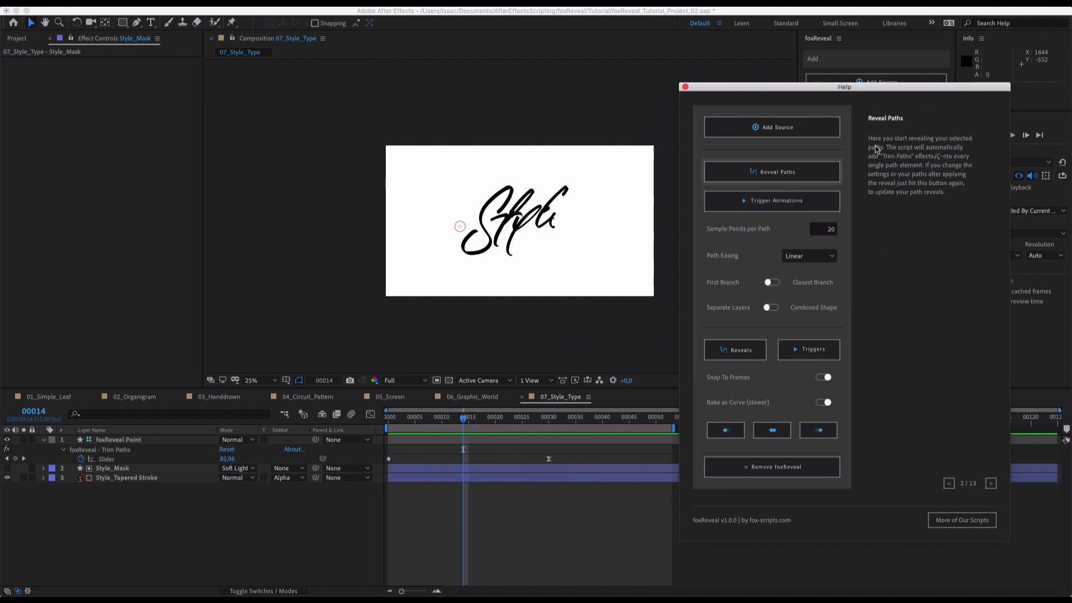
mouse_move(782, 229)
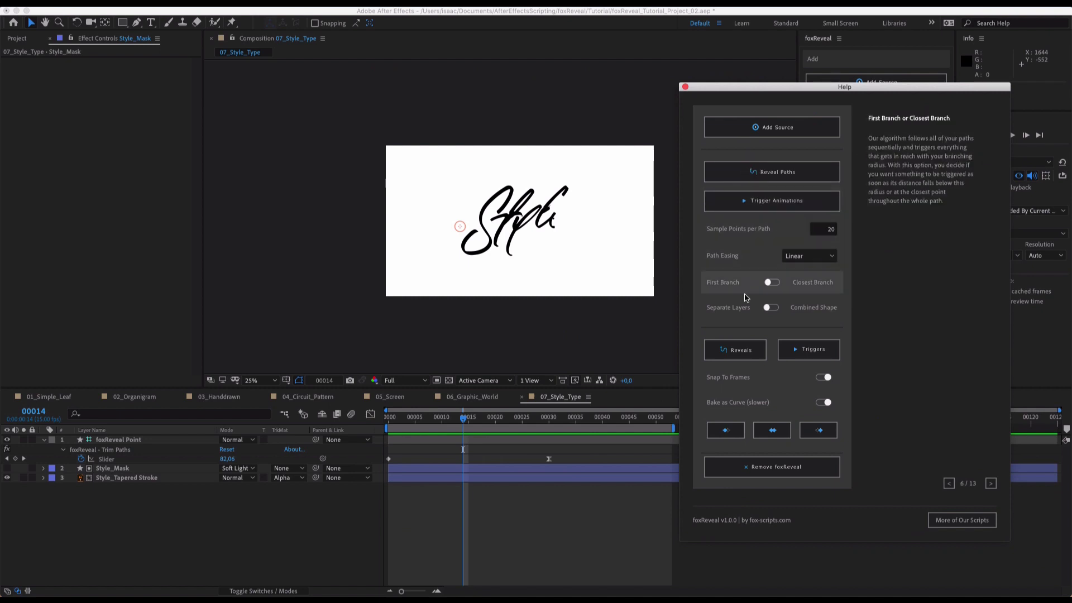
mouse_move(743, 320)
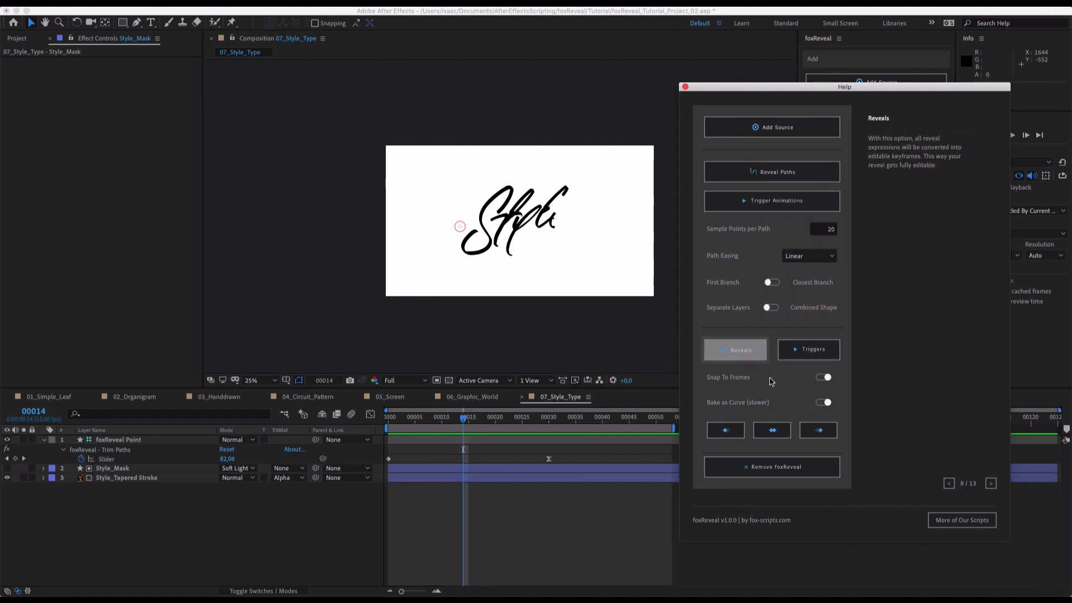
mouse_move(812, 465)
mouse_move(806, 442)
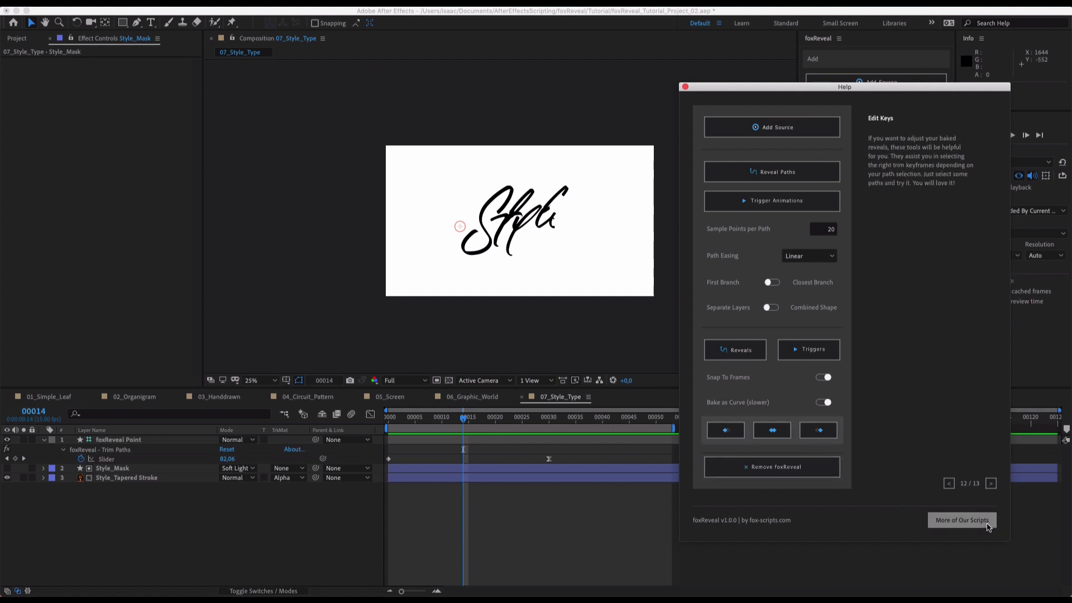
Leaf forward and back through the numbered help topics, return to the Add Source topic, and close the help window
left_click(992, 483)
left_click(991, 484)
left_click(992, 484)
left_click(992, 483)
left_click(991, 484)
left_click(992, 483)
left_click(992, 484)
left_click(992, 484)
left_click(992, 483)
left_click(949, 483)
left_click(949, 484)
left_click(948, 483)
left_click(948, 483)
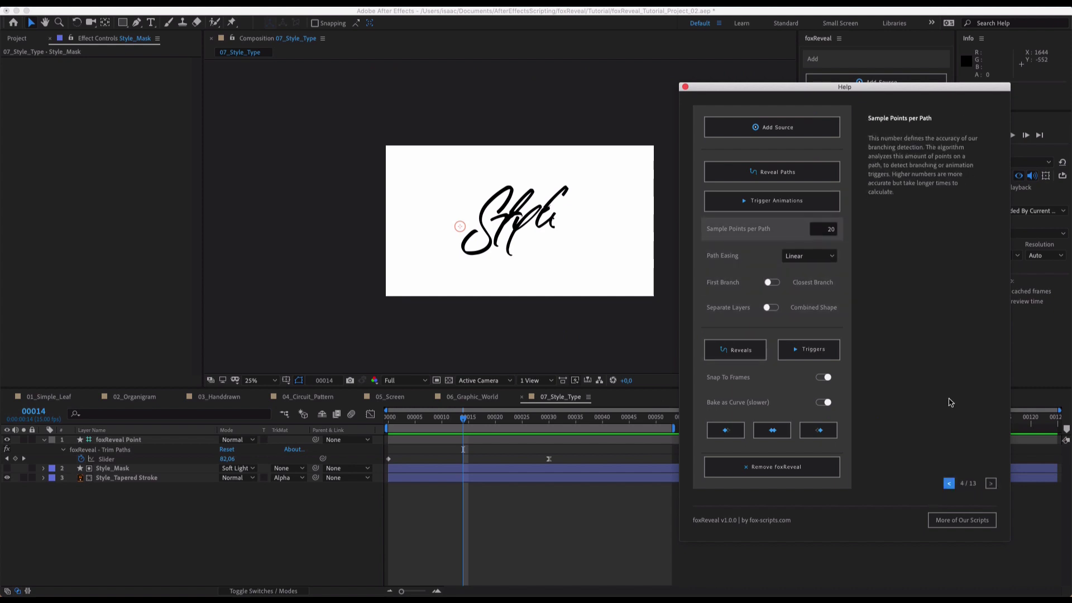
left_click(833, 126)
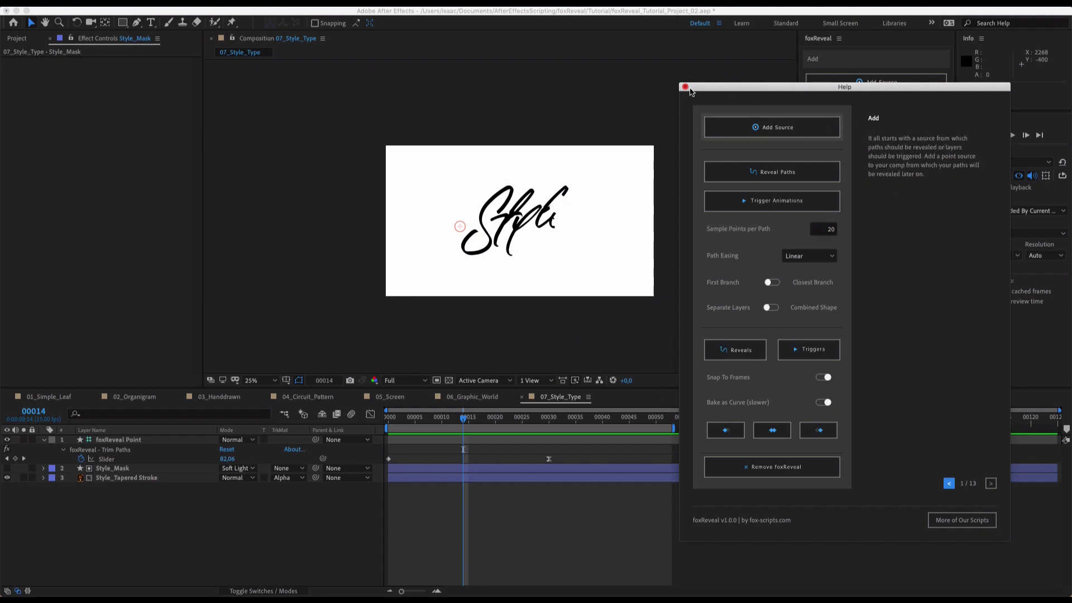
left_click(685, 87)
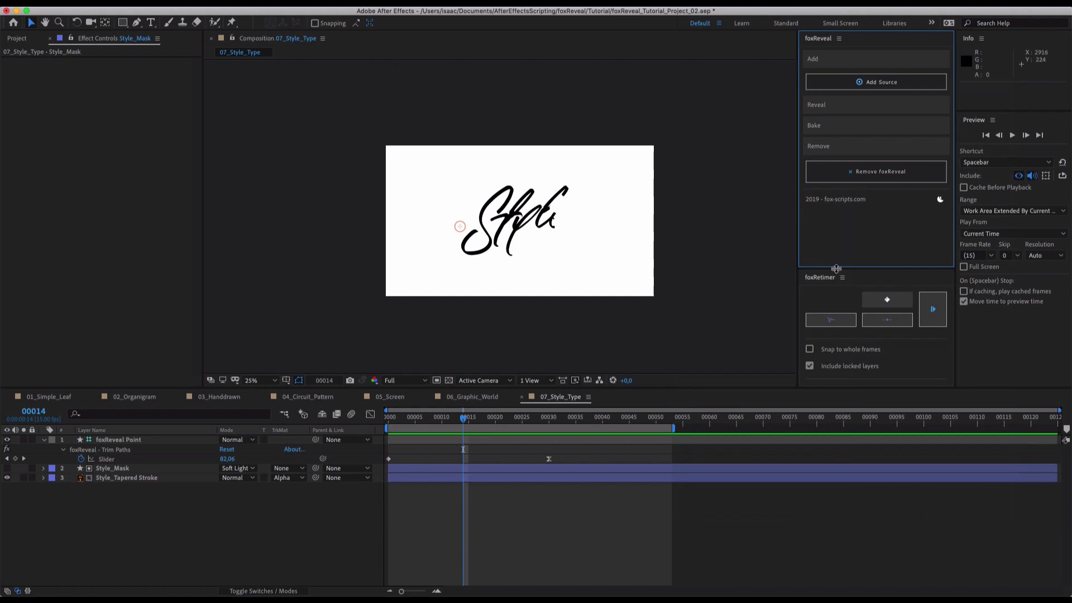
Enlarge the foxReveal panel above foxRetimer and list the Style_Mask layer's baked keyframes in the timeline
left_click_drag(836, 269, 836, 284)
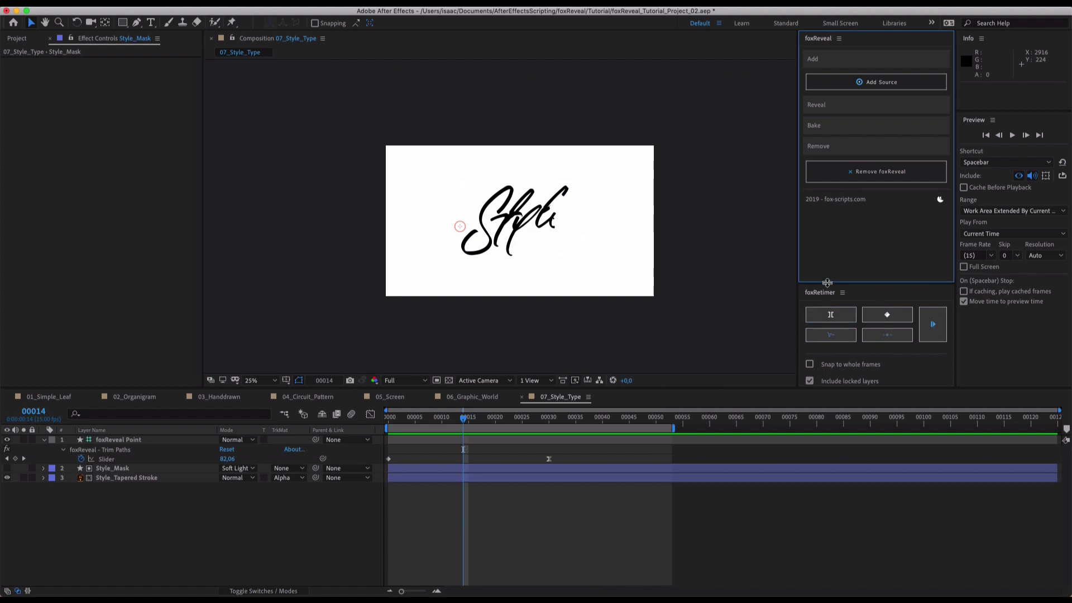
left_click_drag(827, 283, 829, 323)
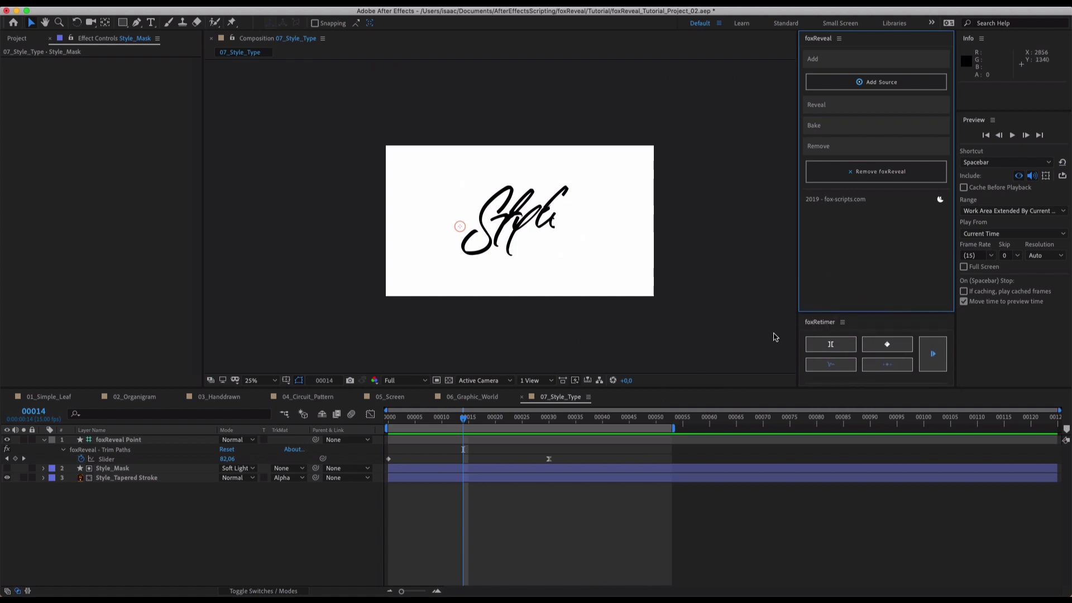
left_click(151, 477)
left_click(148, 468)
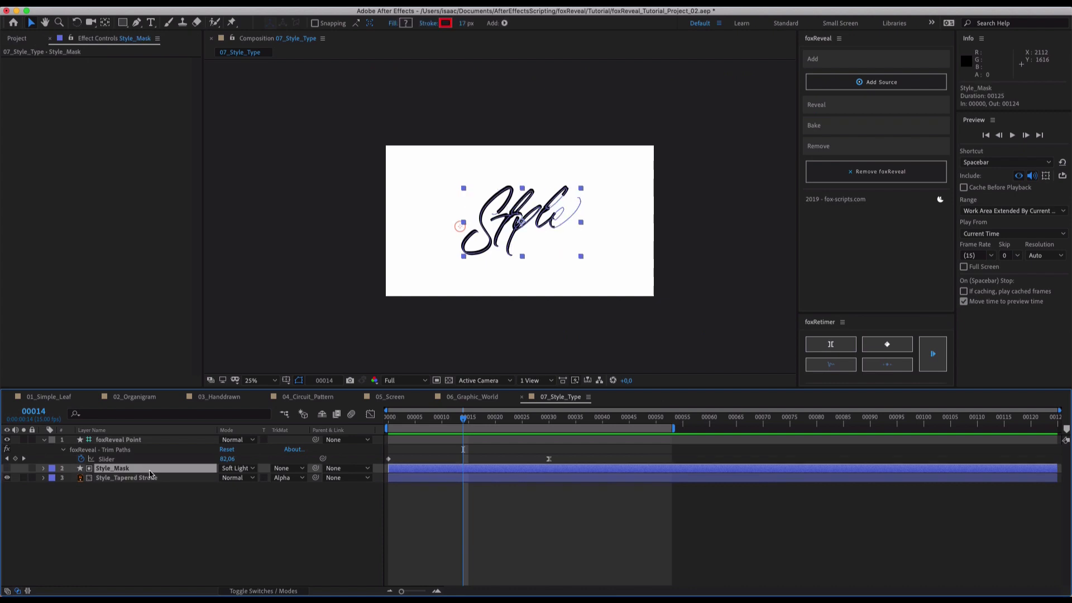
key("u")
scroll(491, 476, "down", 5)
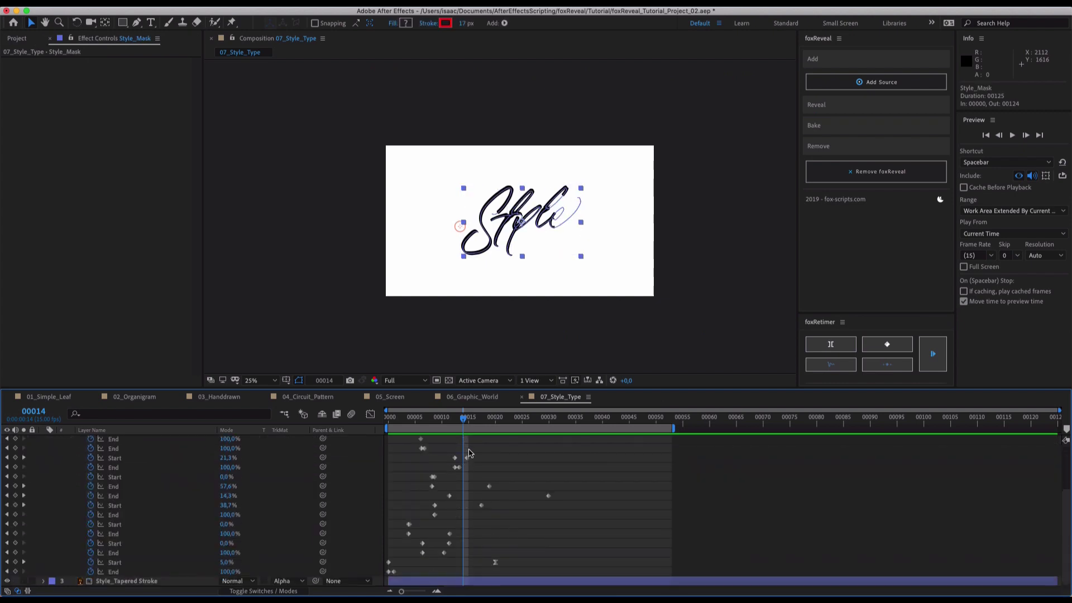
left_click_drag(441, 422, 566, 430)
Switch to the 06_Graphic_World composition and inspect the Graphic World layer's baked keyframes, then collapse them
left_click(454, 397)
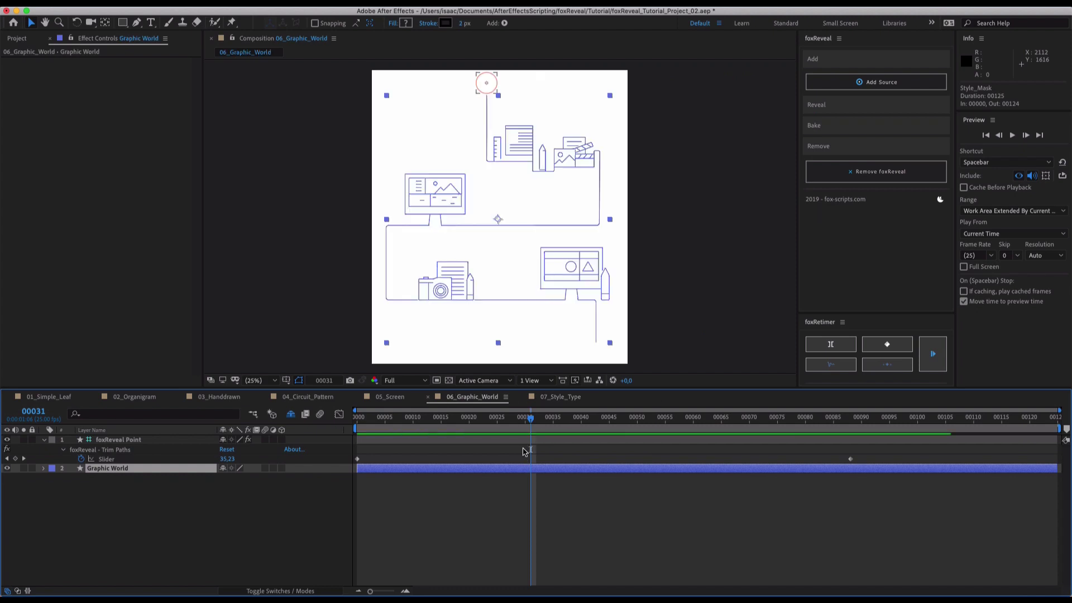
key("u")
scroll(528, 482, "down", 8)
scroll(552, 488, "up", 8)
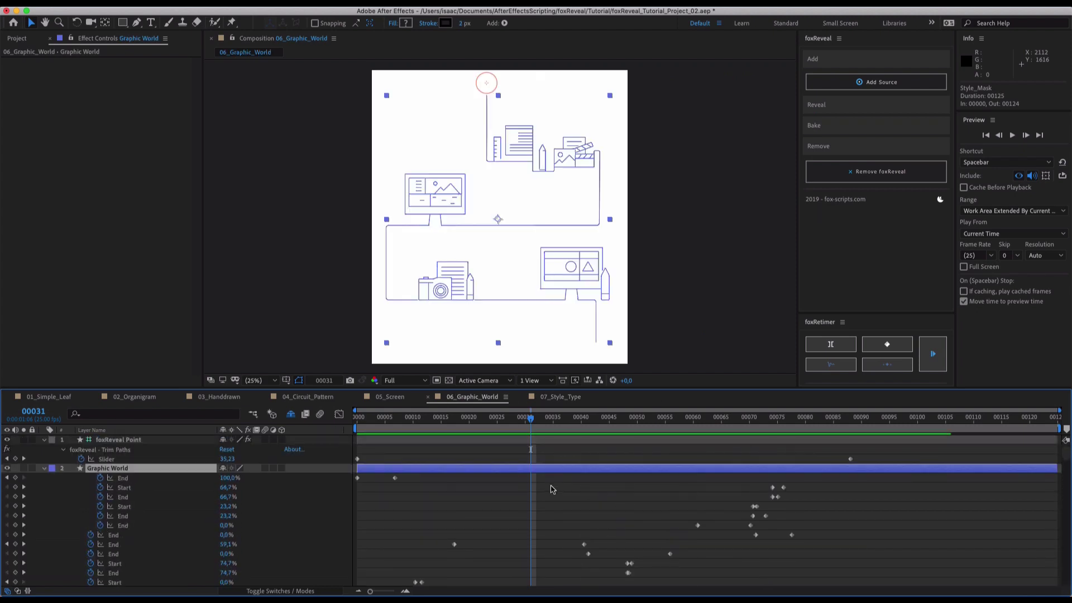
key("u")
Pre-compose the foxReveal Point and Graphic World layers as Pre-comp 1, moving all attributes into it
mouse_move(532, 428)
left_mouse_down()
mouse_move(447, 423)
mouse_move(469, 423)
left_mouse_up()
left_click(511, 459)
left_click(518, 159)
left_click(449, 531)
left_click_drag(199, 505, 131, 438)
key("super+shift+c")
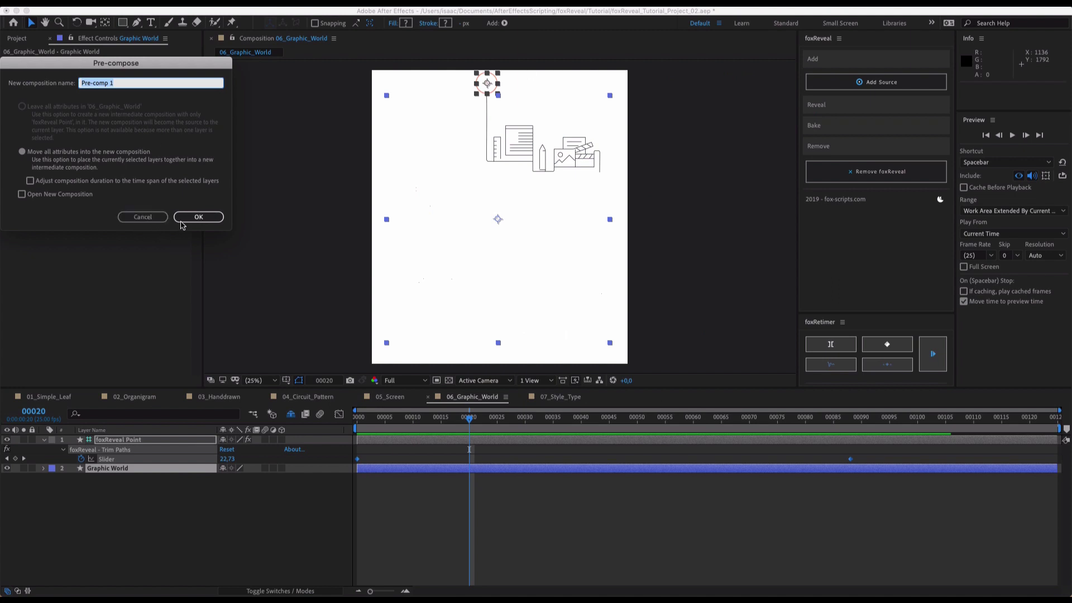
left_click(197, 216)
Enable time remapping on Pre-comp 1 and add Time Remap keyframes at frames 10 and 23
right_click(415, 448)
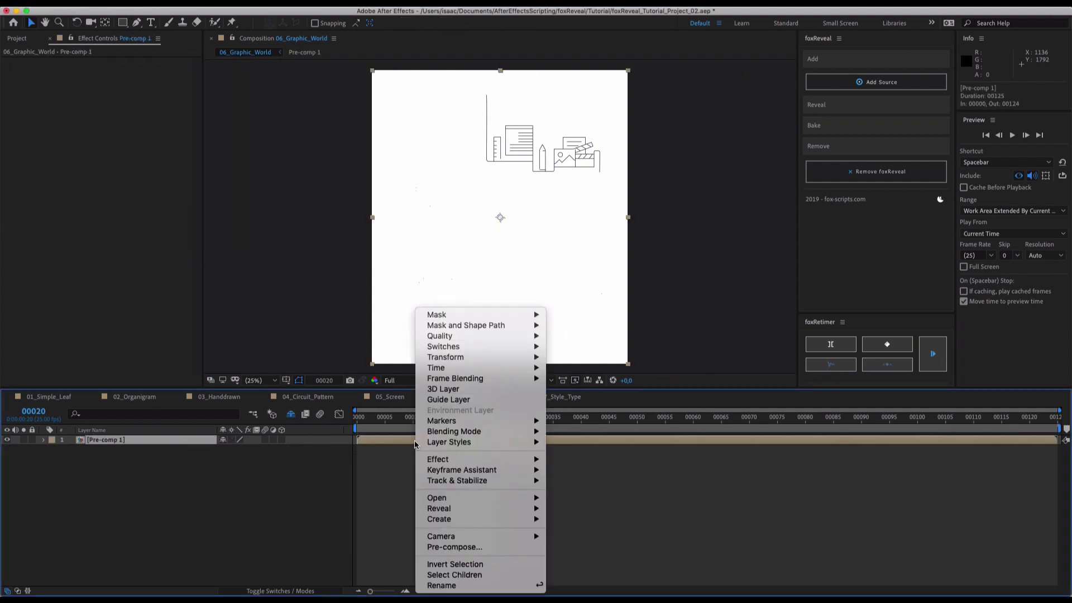
mouse_move(453, 369)
left_click(610, 368)
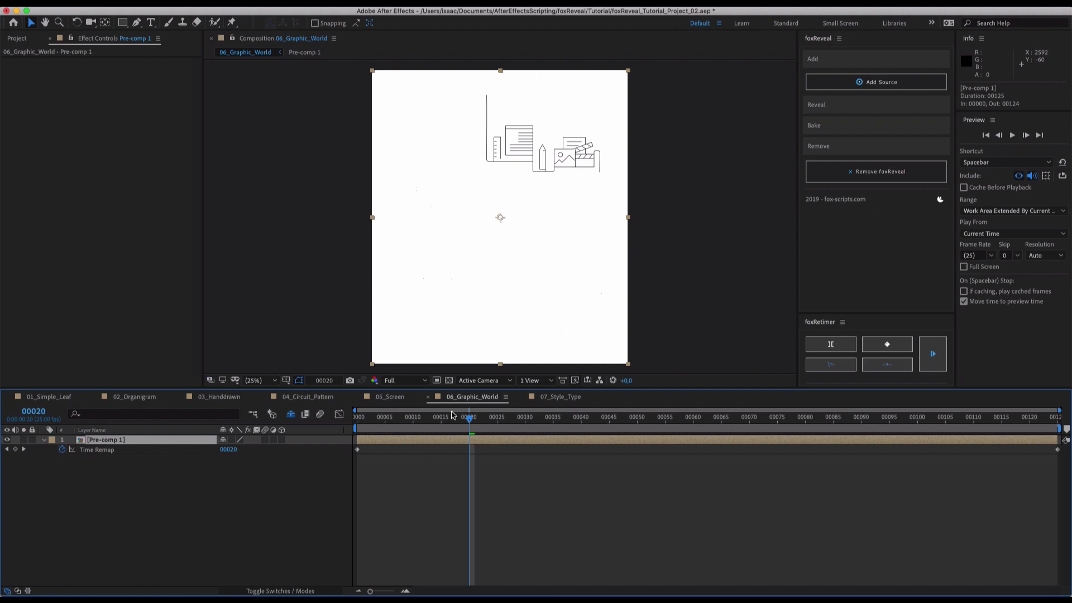
left_click_drag(460, 424, 415, 440)
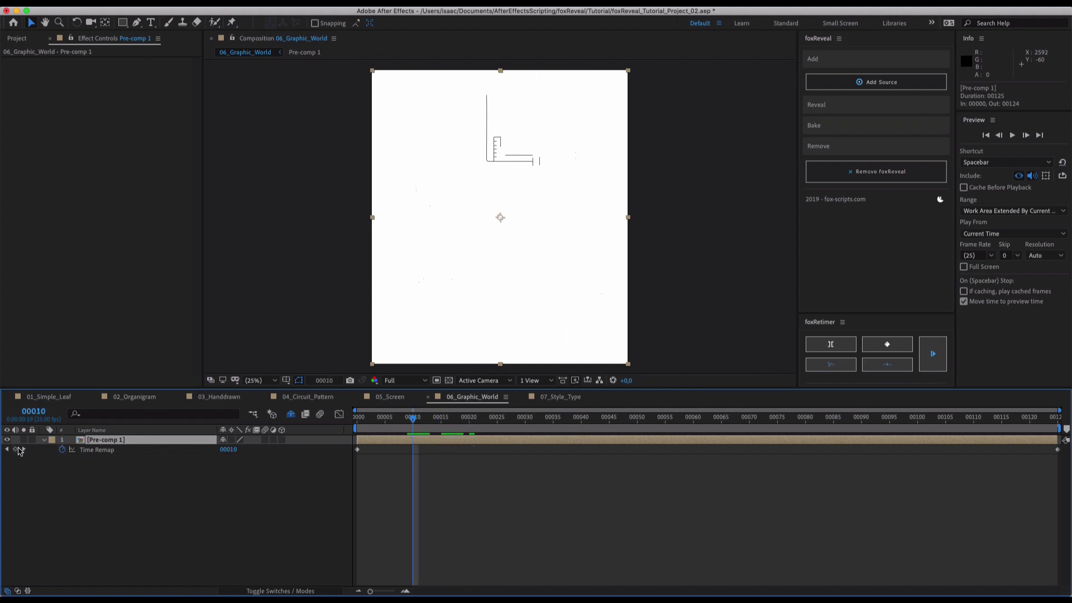
left_click(17, 450)
key("space")
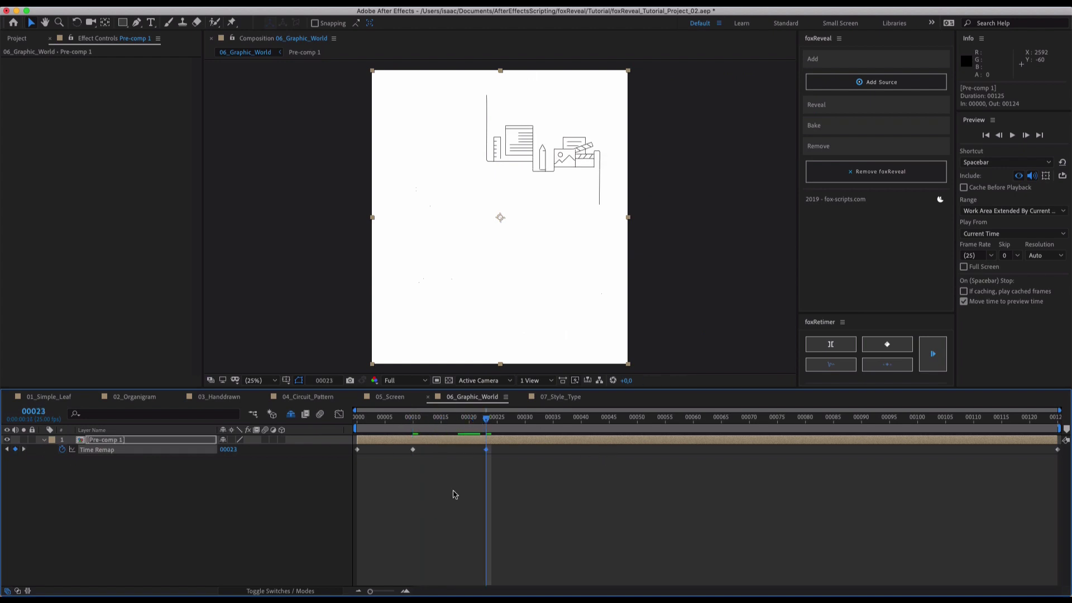
Move the Time Remap keyframe from frame 23 to frame 46 and preview the slowed animation
left_click_drag(487, 453, 615, 459)
key("space")
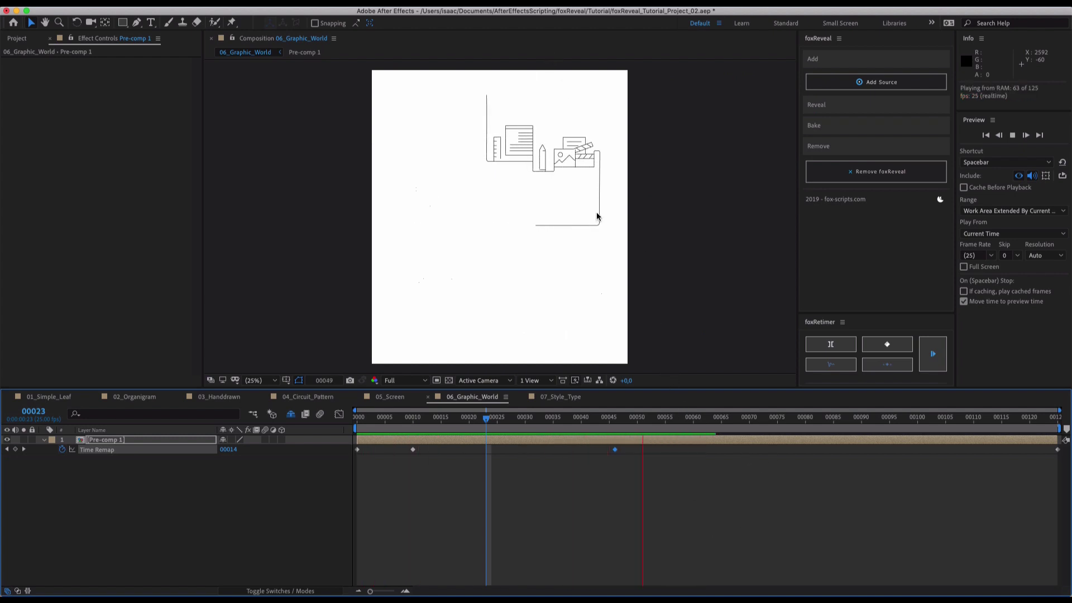
left_click(596, 216)
Apply foxRetimer to Pre-comp 1, open the pre-composition, and list the Graphic World layer's keyframes
left_click(933, 362)
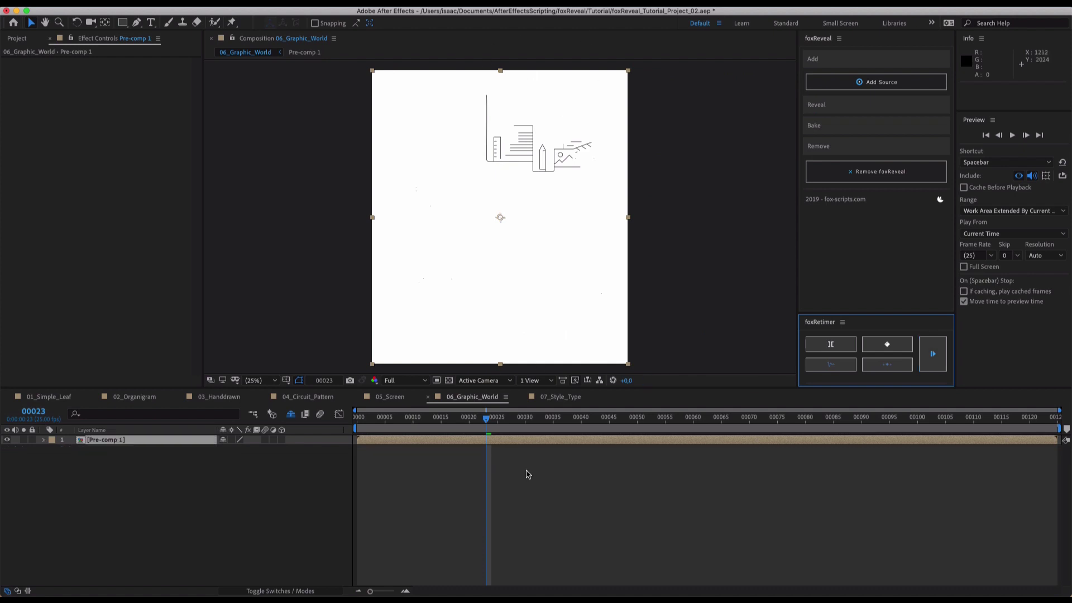
double_click(123, 441)
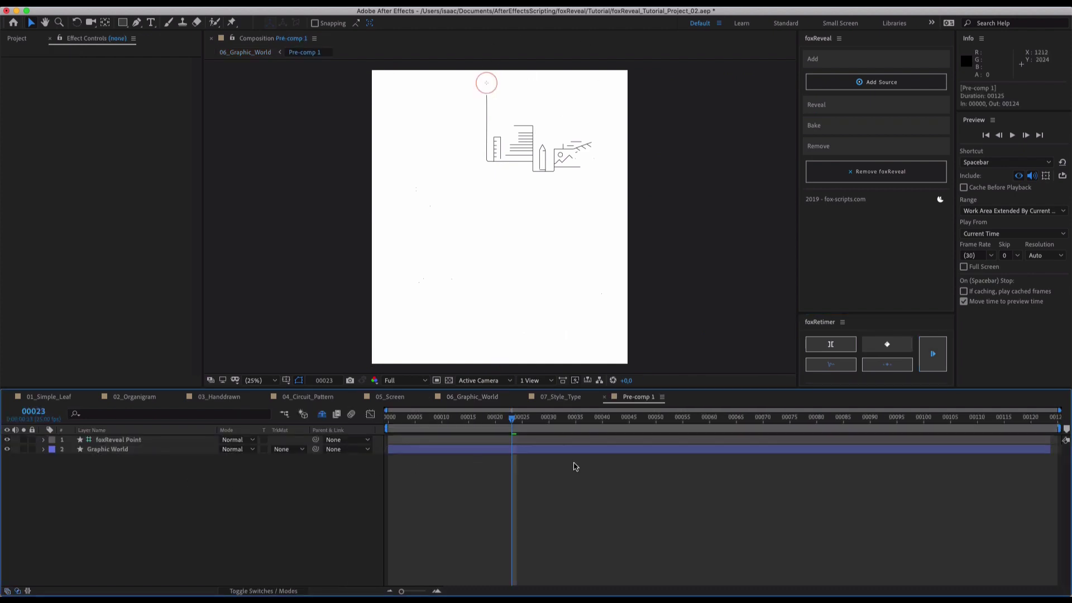
left_click(477, 451)
key("u")
scroll(556, 463, "down", 3)
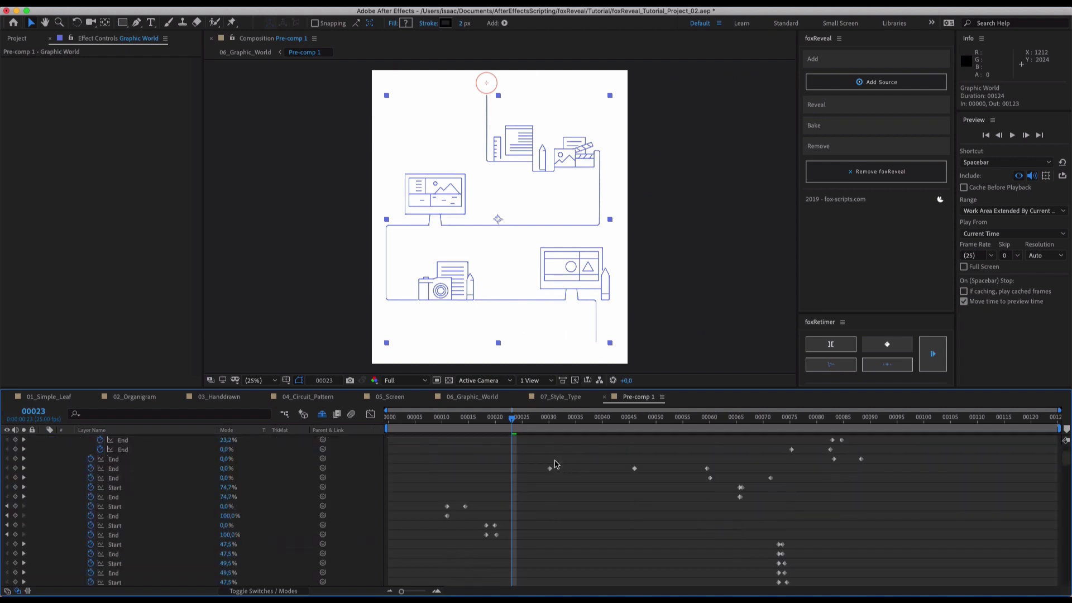
Undo and redo the foxRetimer operation twice to compare the keyframe positions before and after retiming
key("ctrl+z")
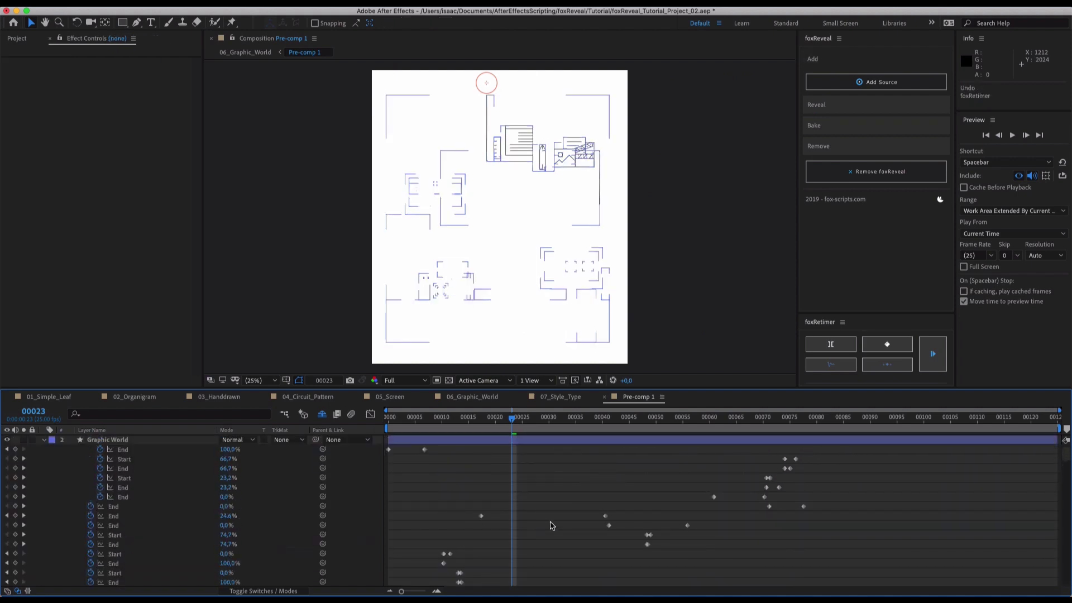
key("ctrl+shift+z")
key("ctrl+z")
key("ctrl+shift+z")
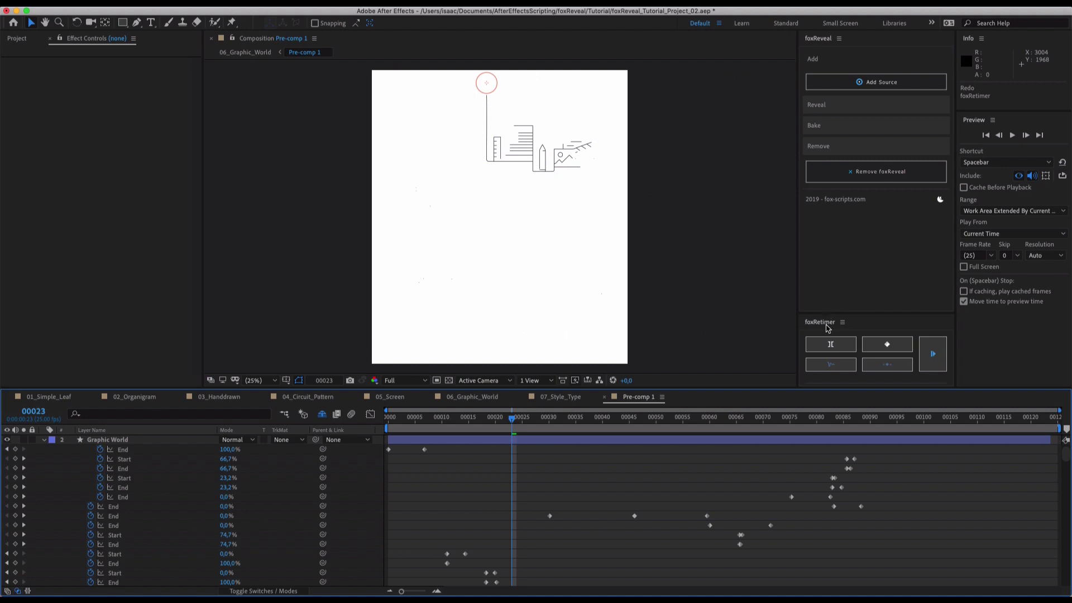
Return to the 06_Graphic_World composition and preview the retimed animation
left_click(262, 52)
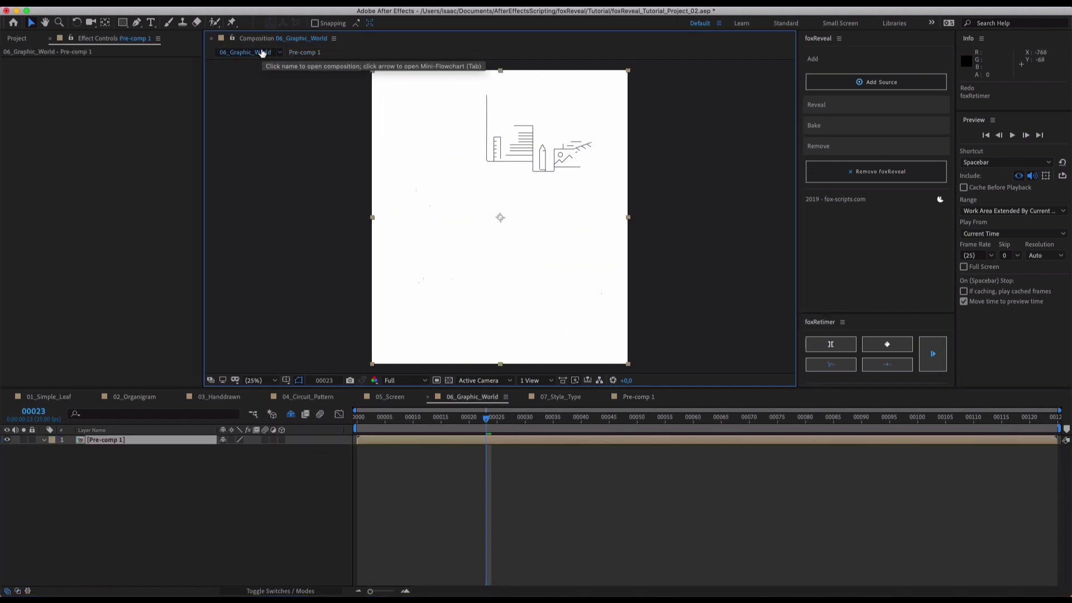
key("space")
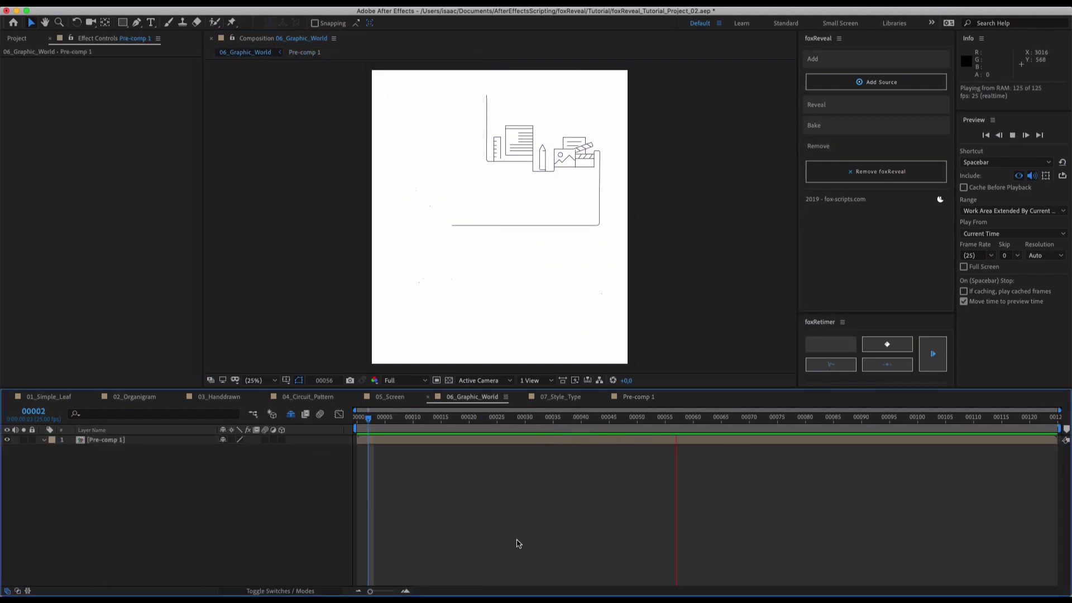